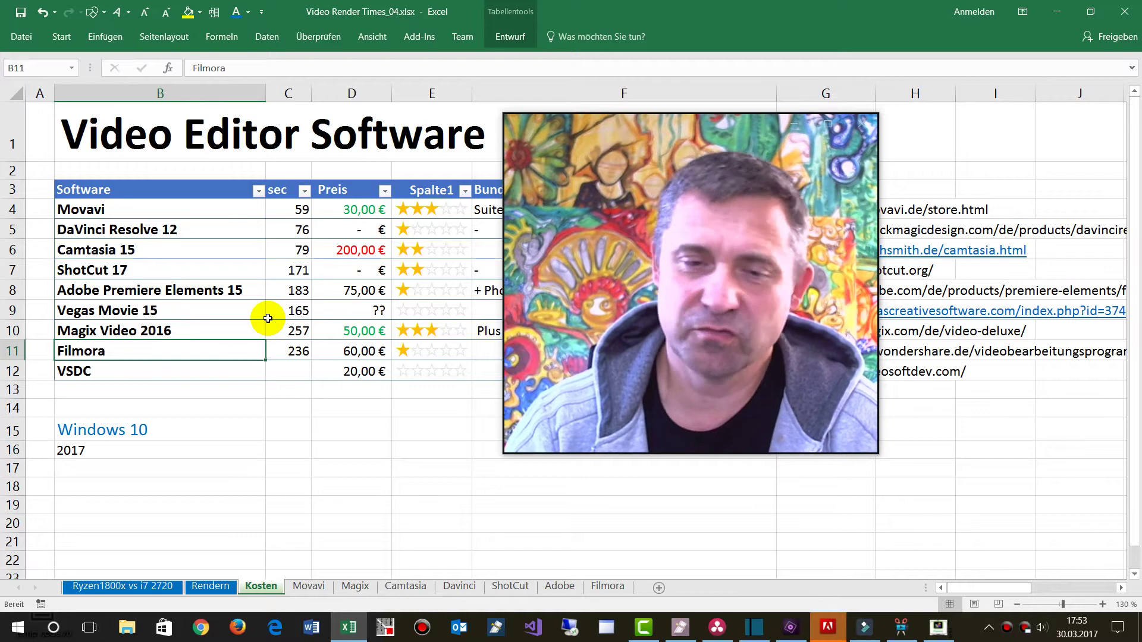
Step: Review the Filmora row's price and star rating in the cost comparison table
key("Right")
key("Right")
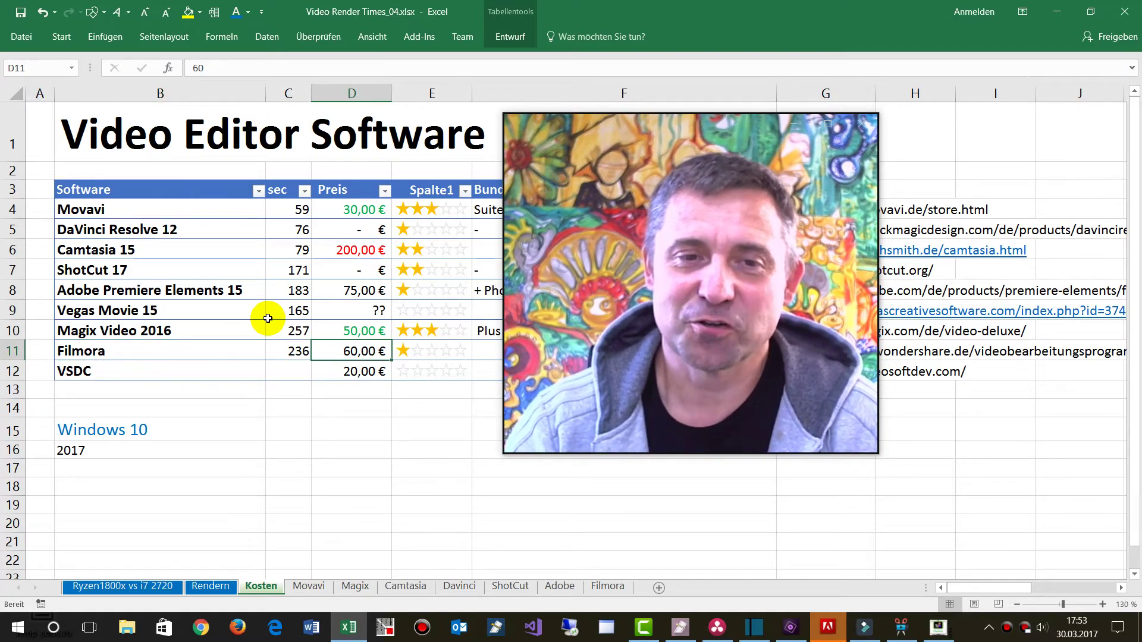
key("Right")
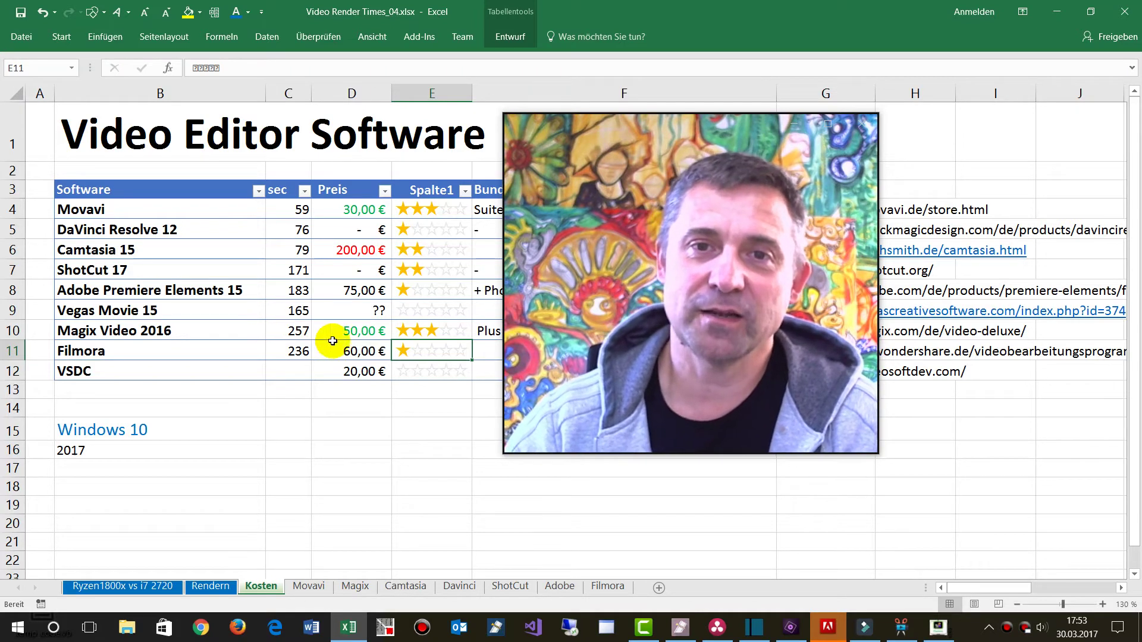
left_click(630, 291)
left_click(523, 118)
left_click_drag(523, 123, 793, 202)
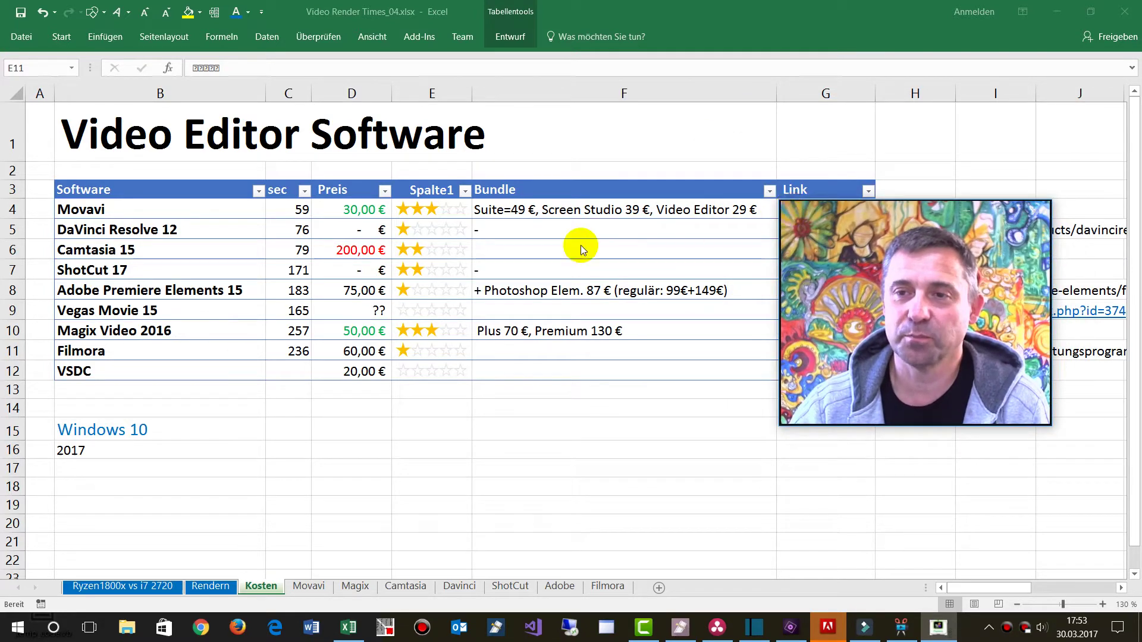
key("F2")
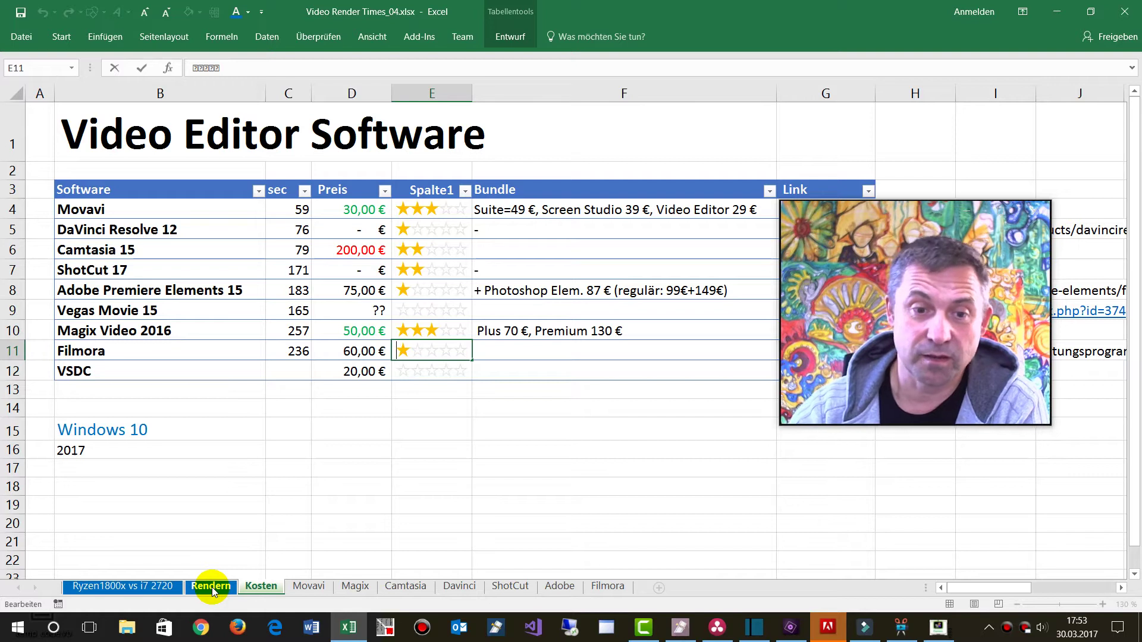
Step: Review the pros, cons, price and rating on the Movavi, Magix, Camtasia, Davinci, ShotCut, Adobe and Filmora sheets in turn
left_click(304, 589)
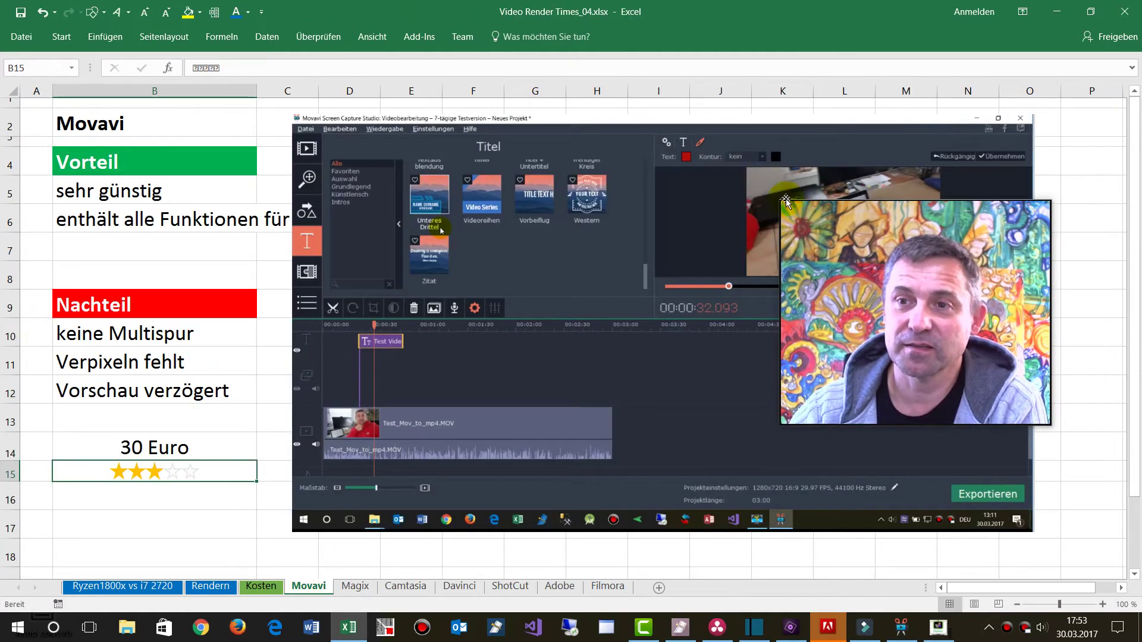
left_click_drag(782, 202, 989, 483)
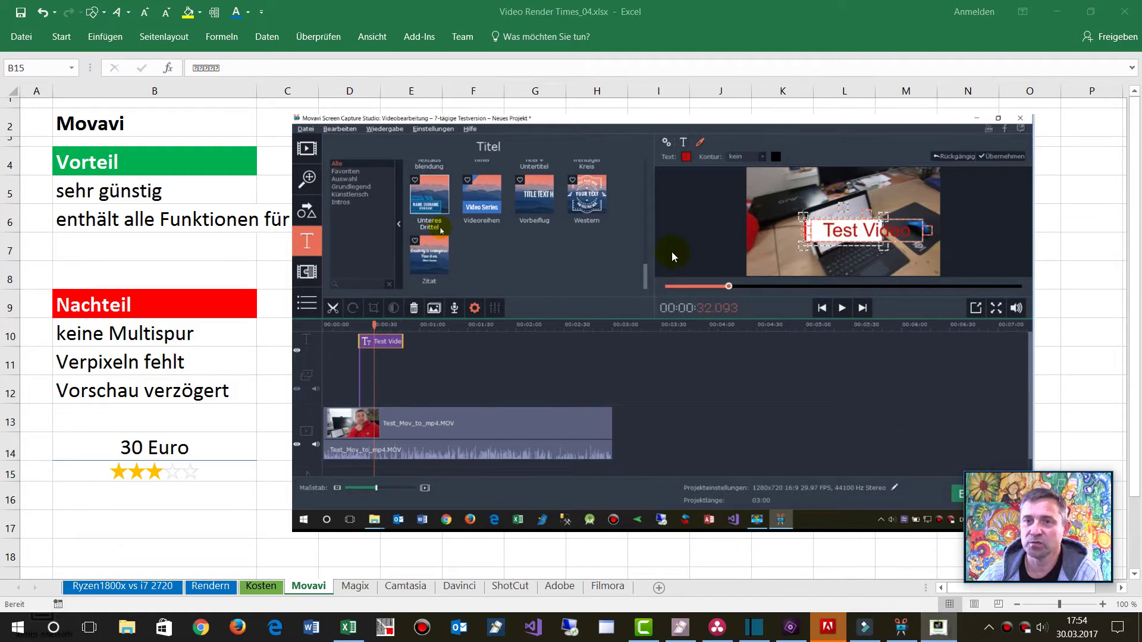
left_click(352, 588)
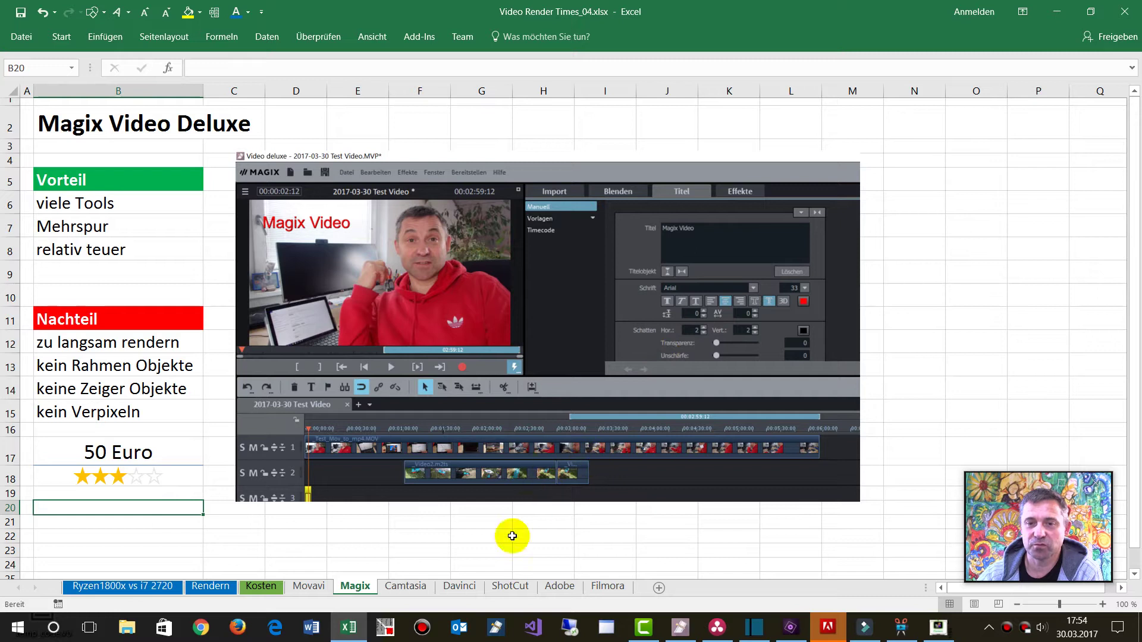
left_click(414, 587)
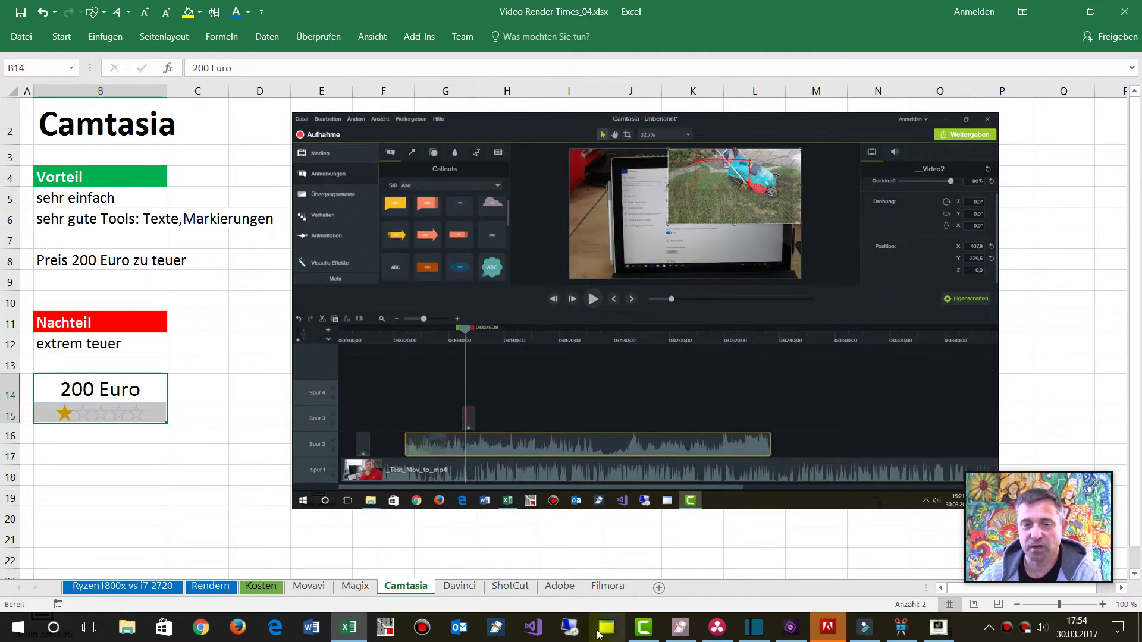
left_click(461, 586)
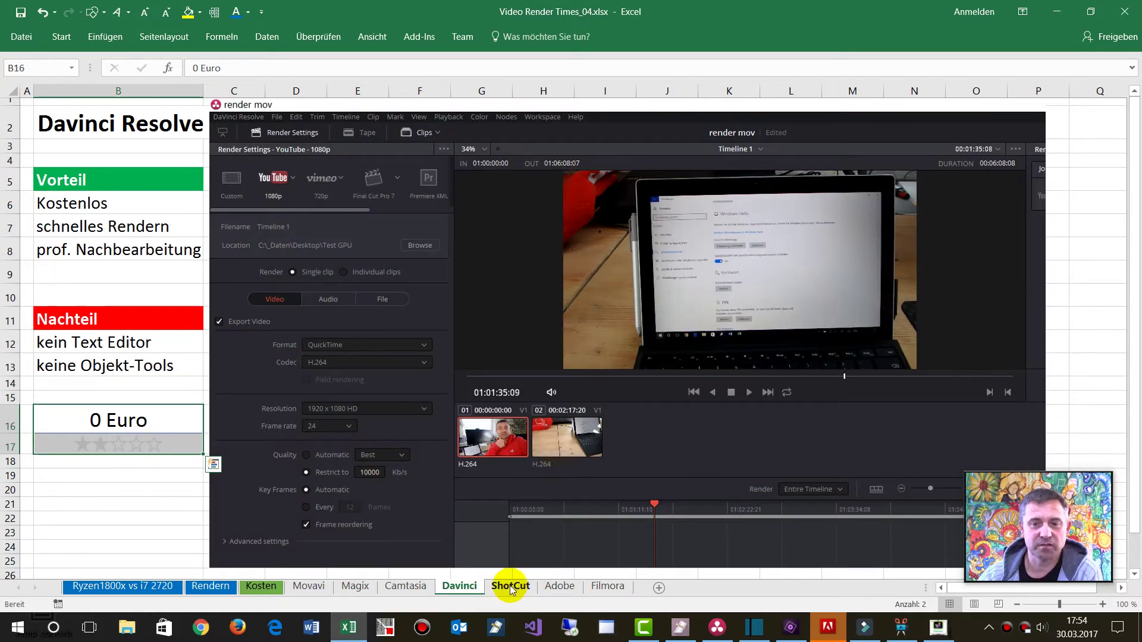
left_click(511, 588)
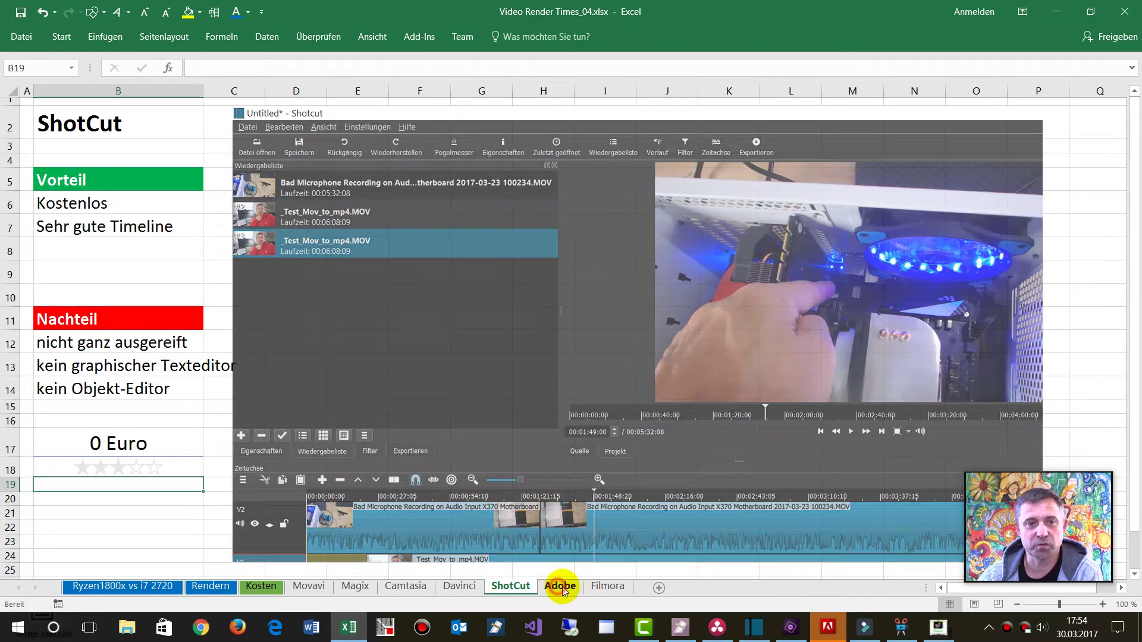
left_click(577, 588)
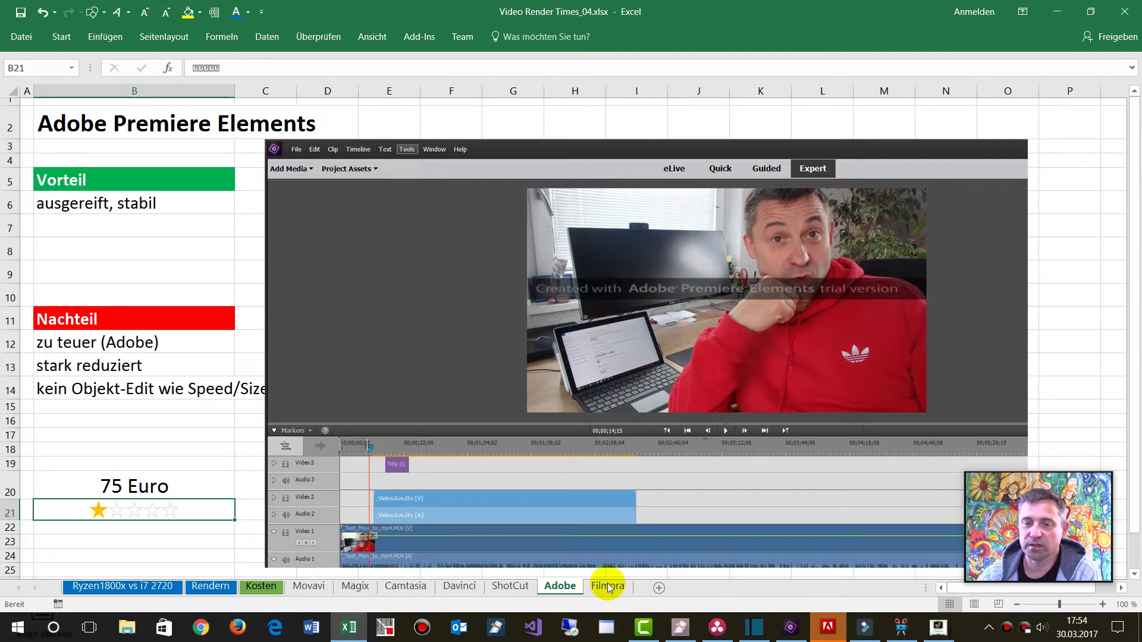
left_click(608, 587)
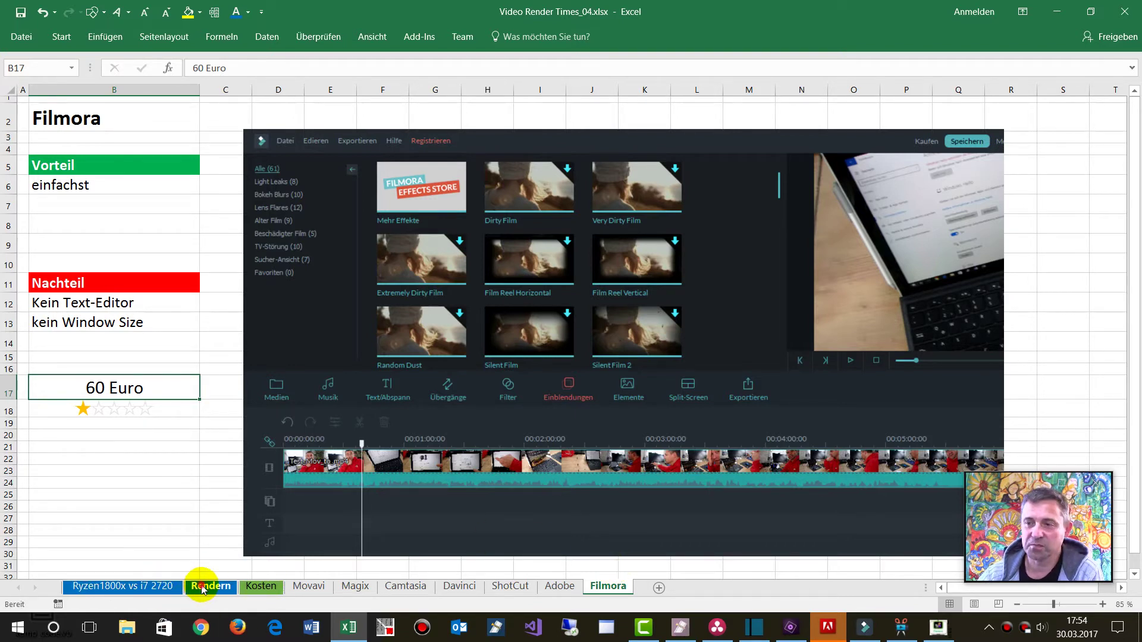
Step: On the Rendern sheet, narrow the empty column F beside the render speed table
left_click(202, 587)
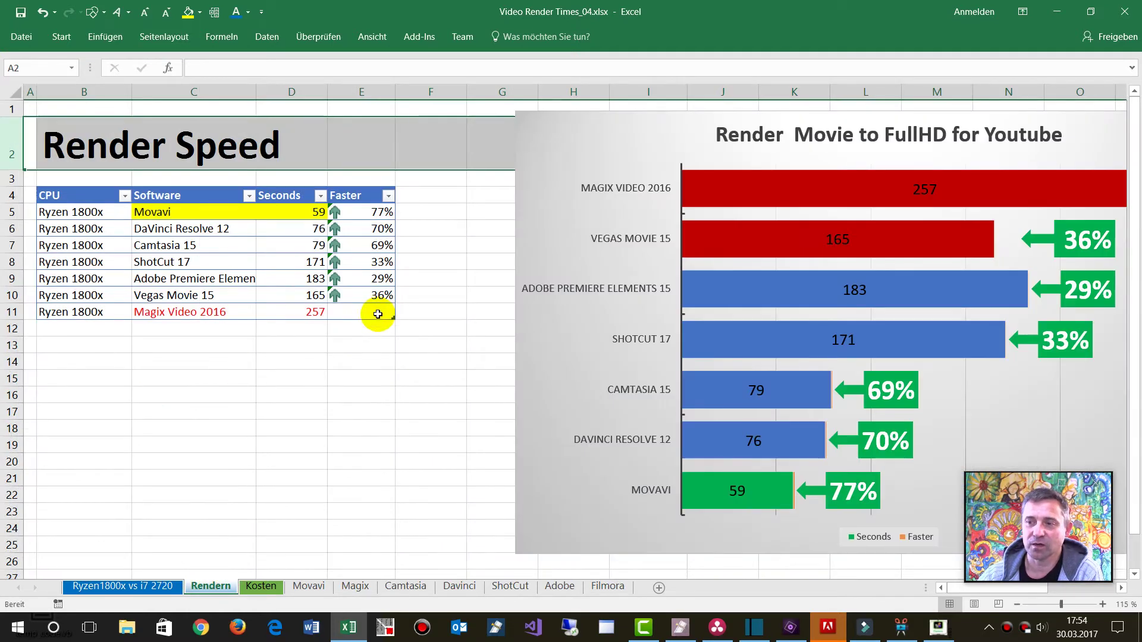
left_click_drag(465, 96, 420, 96)
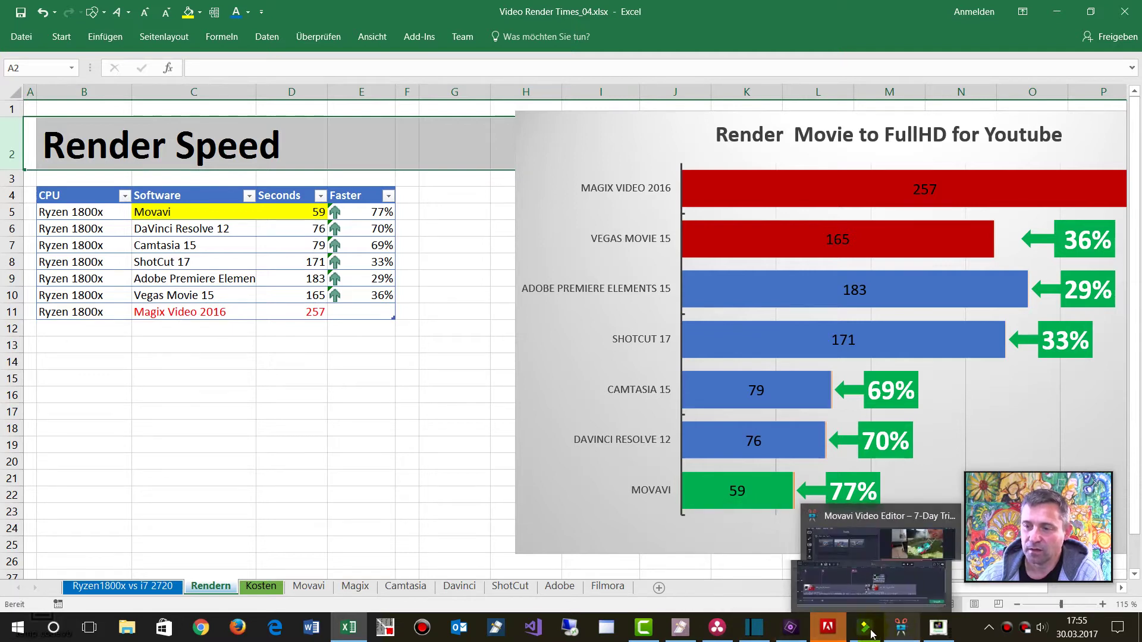
Step: Switch to MAGIX Video deluxe, set the playhead to 00:01:38:12 and look through the film export formats
mouse_move(739, 635)
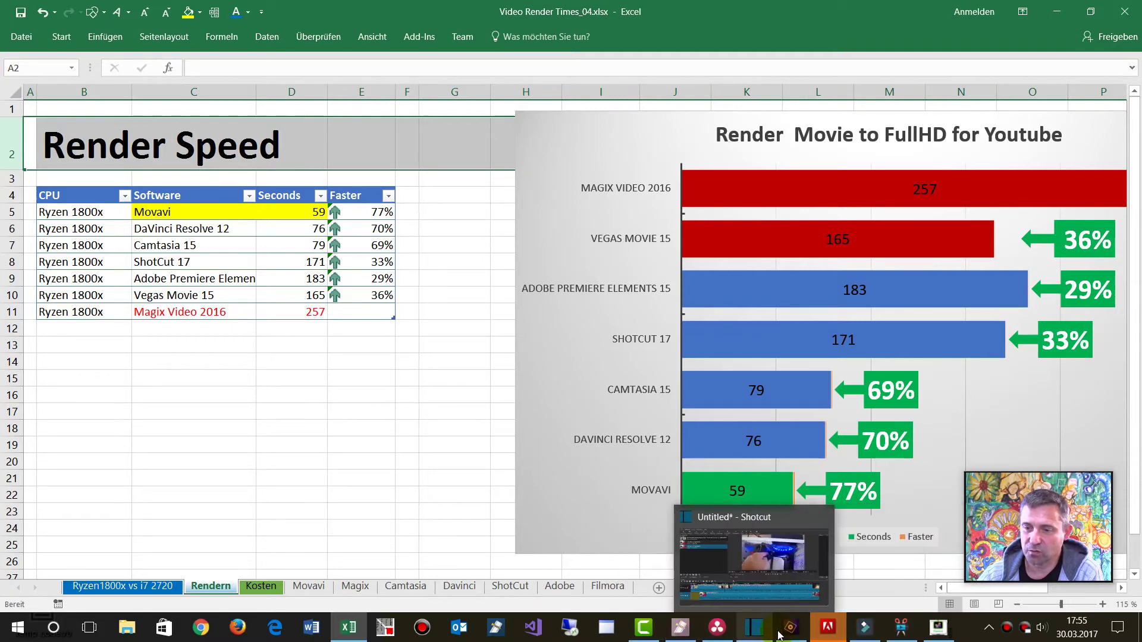
mouse_move(843, 635)
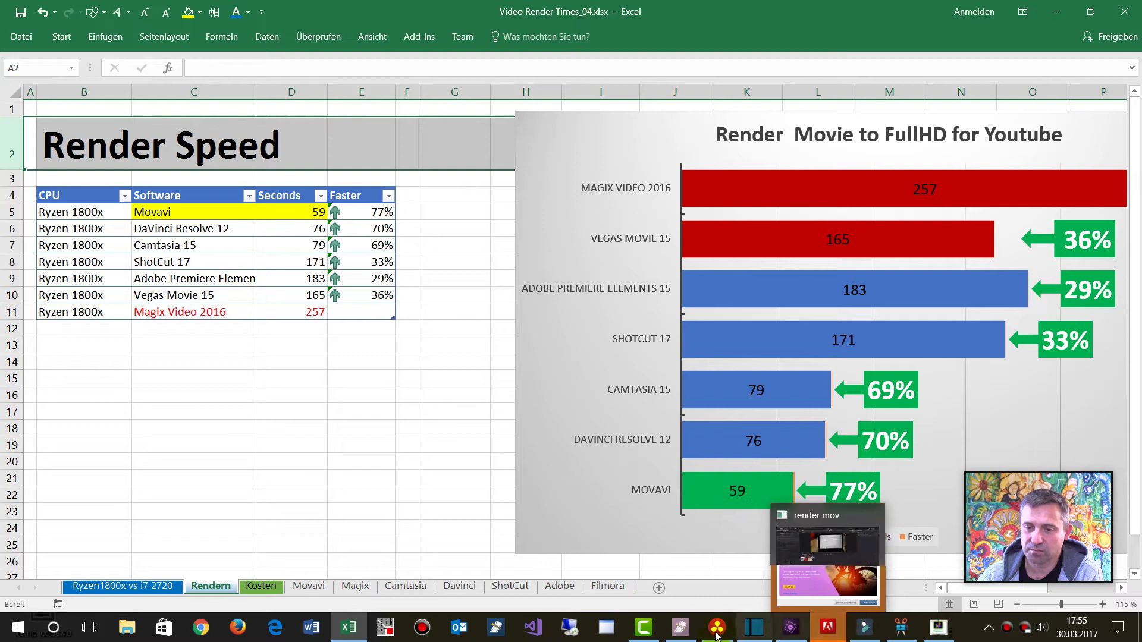
left_click(680, 629)
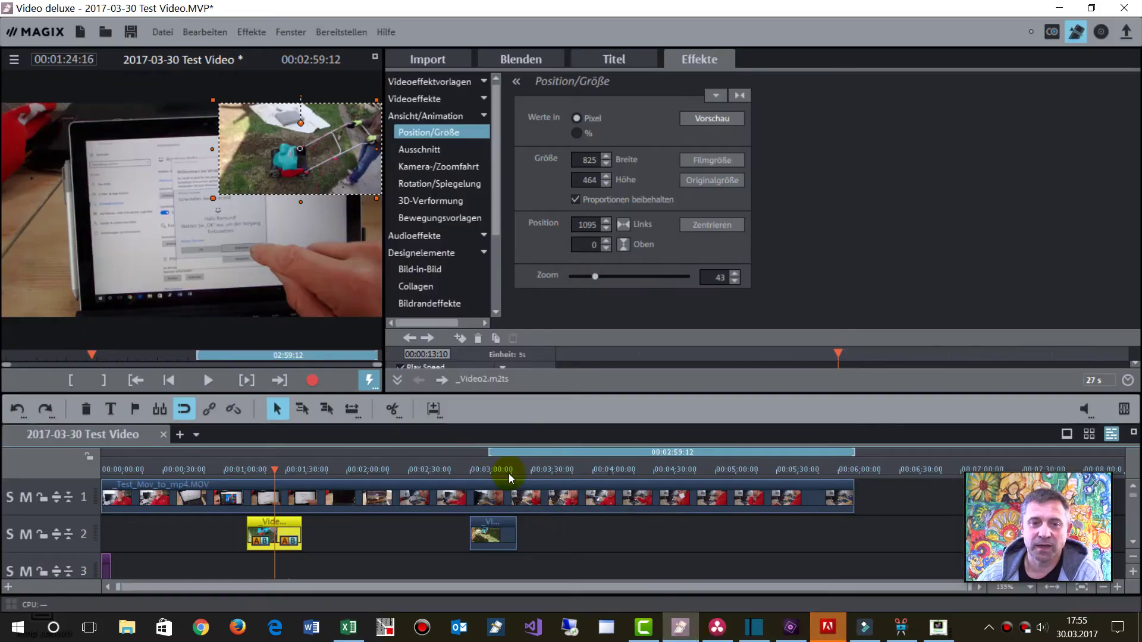
mouse_move(277, 469)
left_mouse_down()
mouse_move(401, 466)
mouse_move(301, 466)
mouse_move(275, 480)
left_mouse_up()
left_click(305, 479)
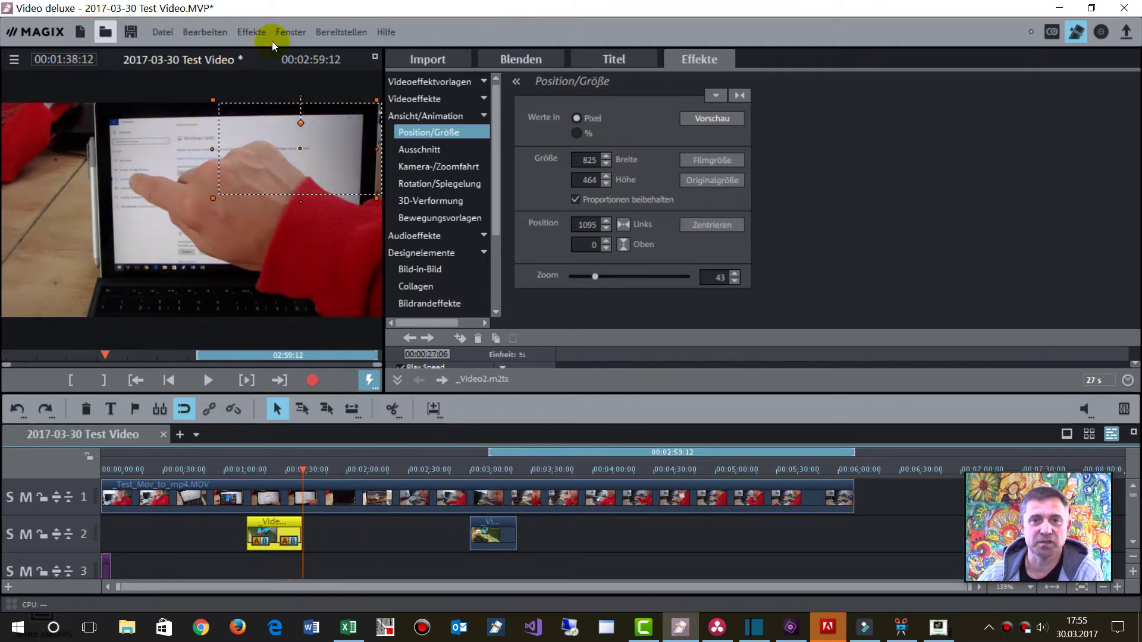
left_click(163, 32)
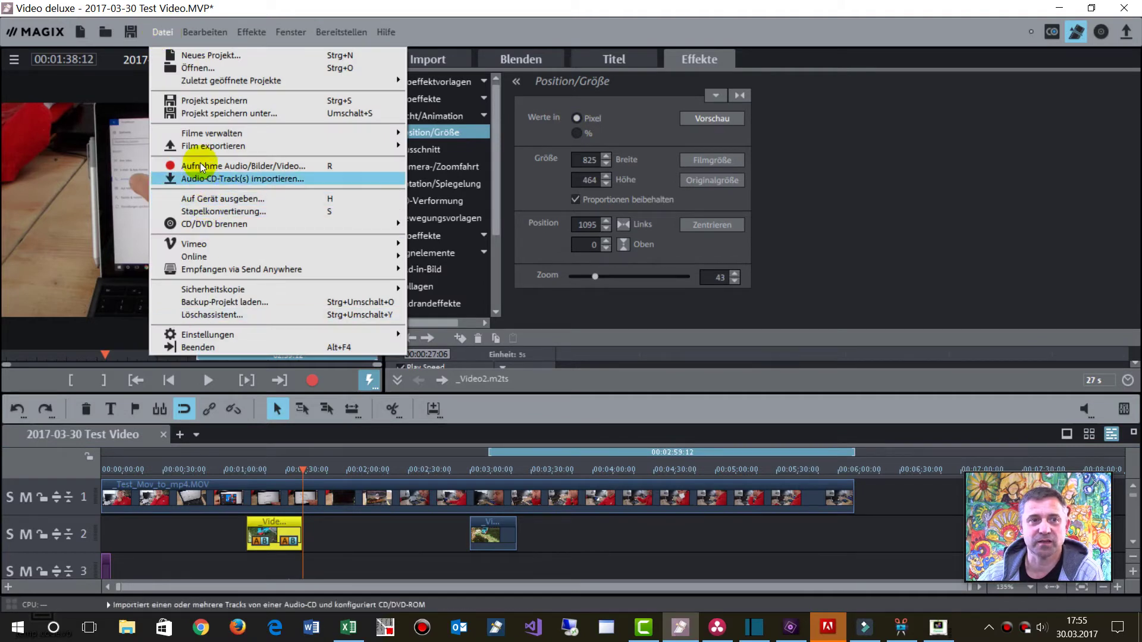
mouse_move(193, 134)
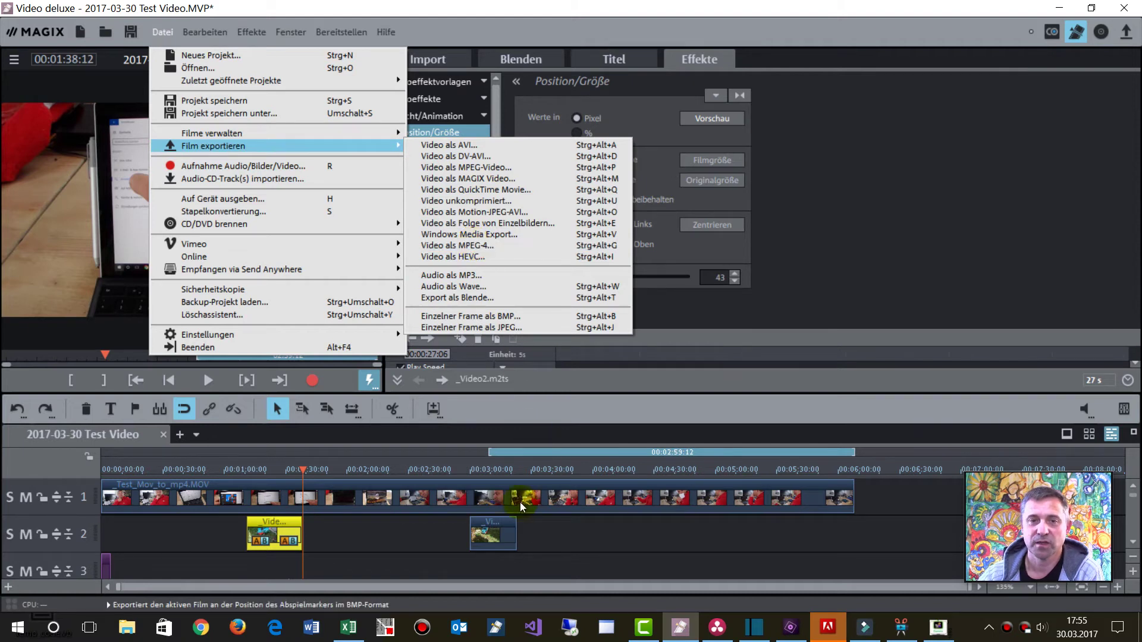
Step: Return to the Excel workbook, narrow the empty column G and move the render time chart closer to the table
left_click(348, 627)
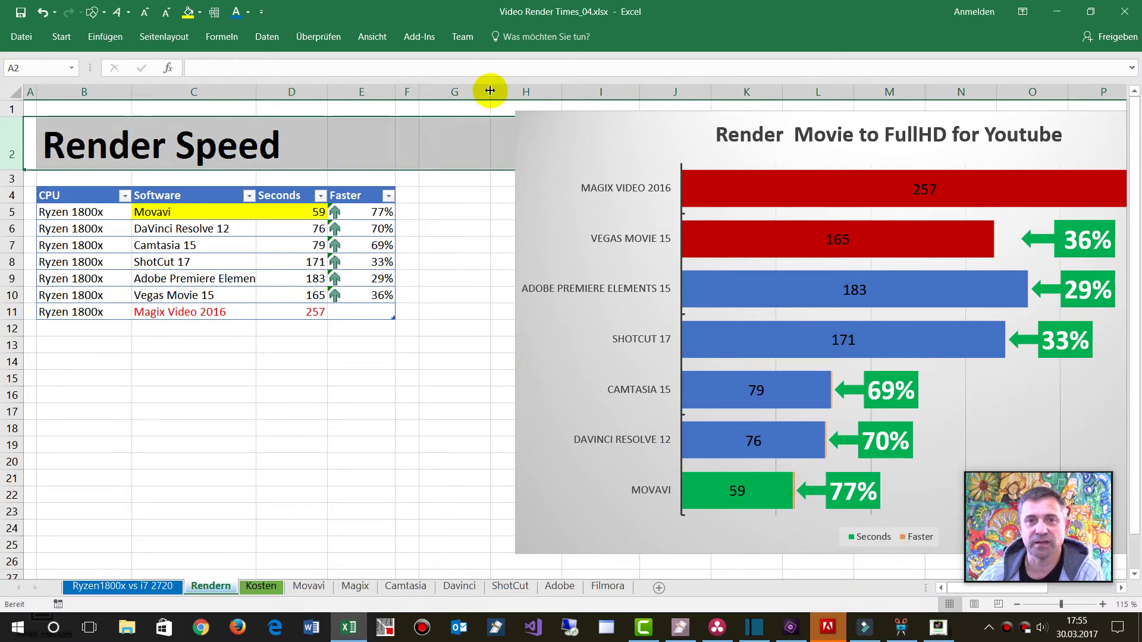
left_click_drag(489, 91, 428, 91)
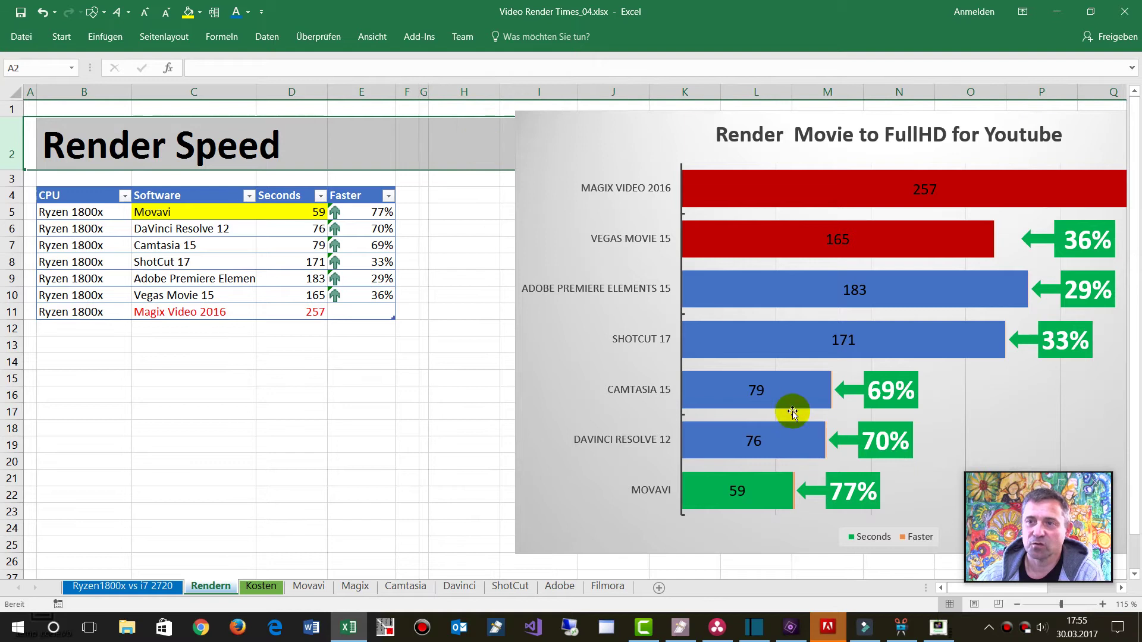
left_click(737, 491)
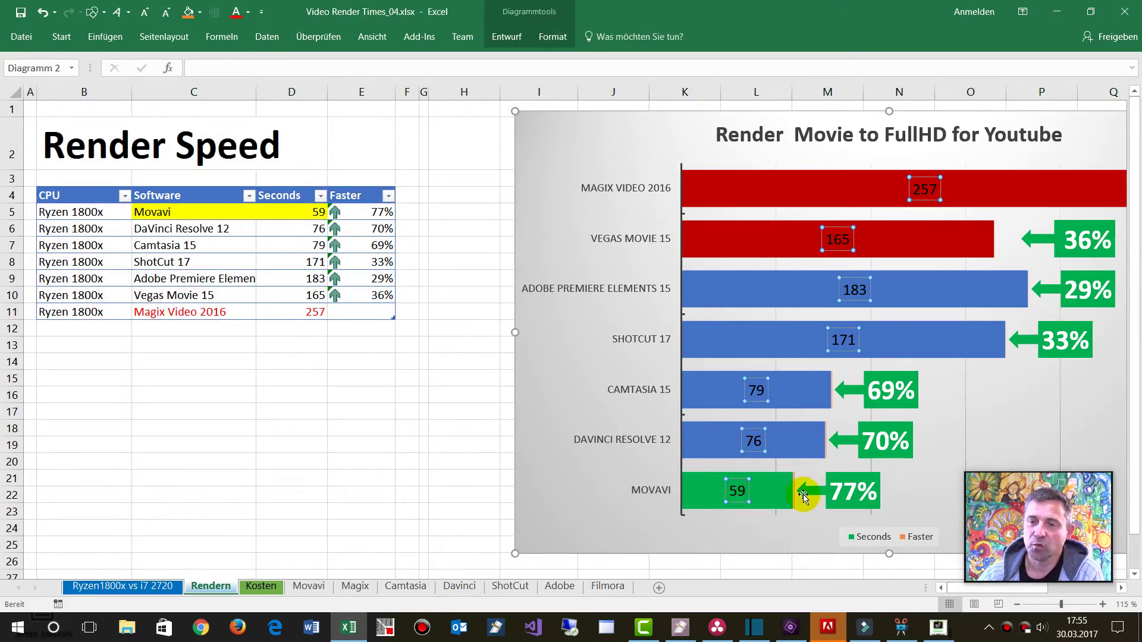
left_click(527, 126)
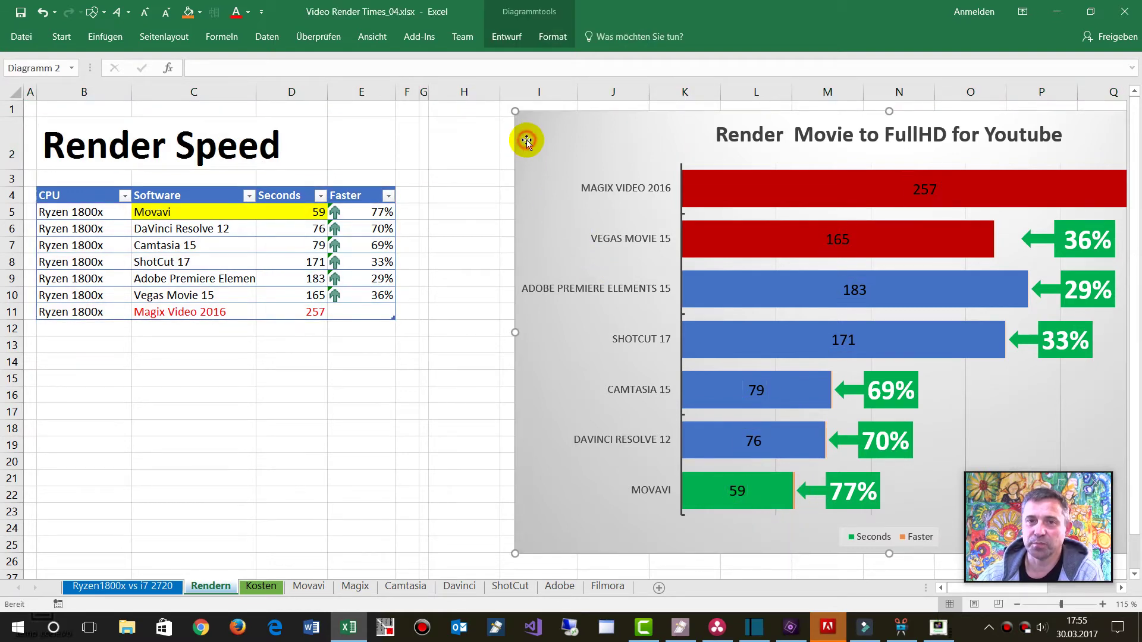
left_click_drag(526, 127, 450, 130)
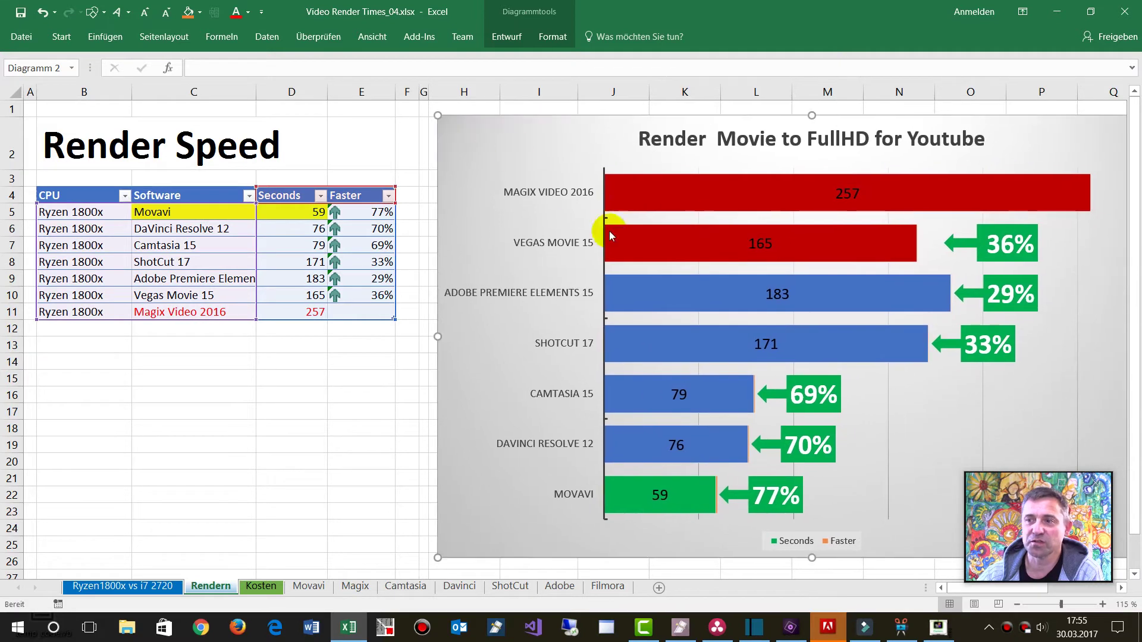
Step: Examine the render times of the individual programs in the chart, from Movavi up to Magix Video 2016
left_click(678, 499)
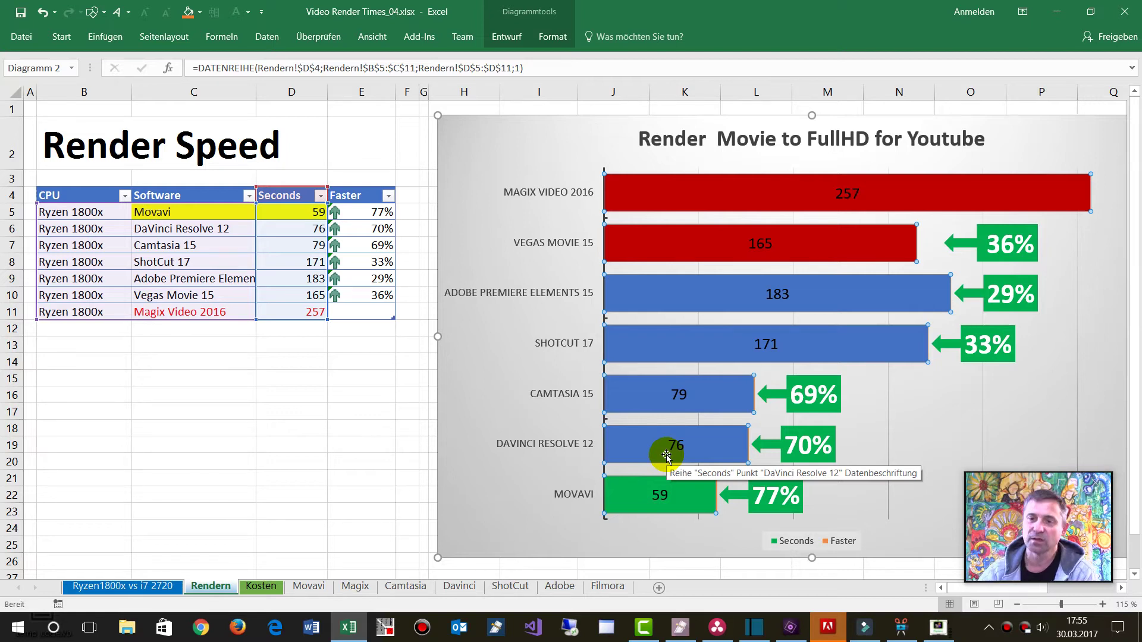
left_click(653, 496)
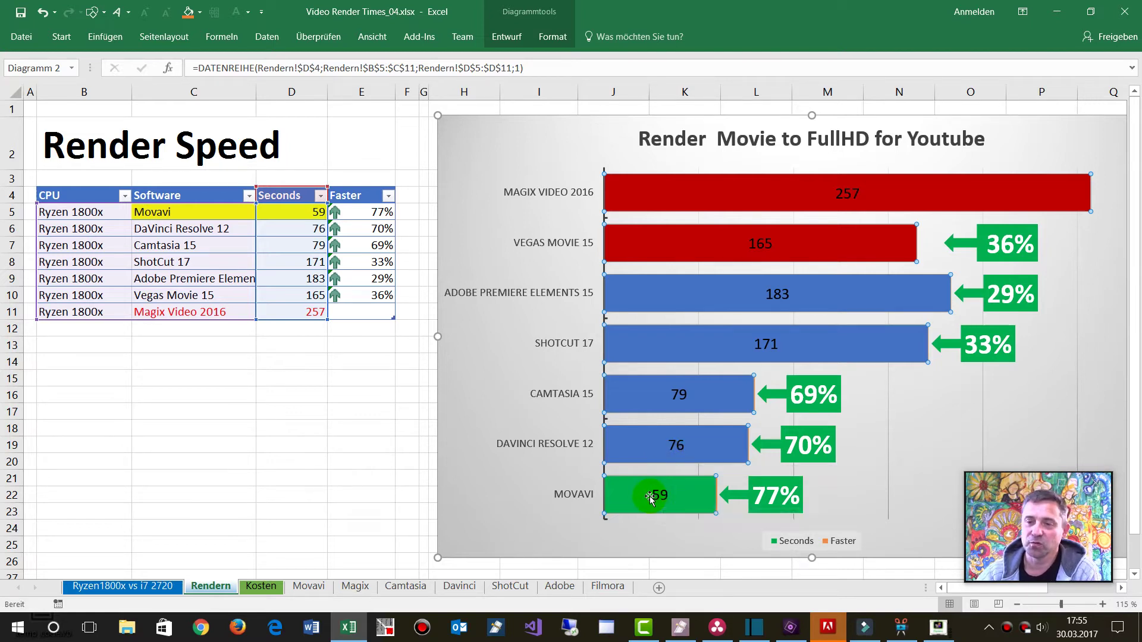
left_click(681, 502)
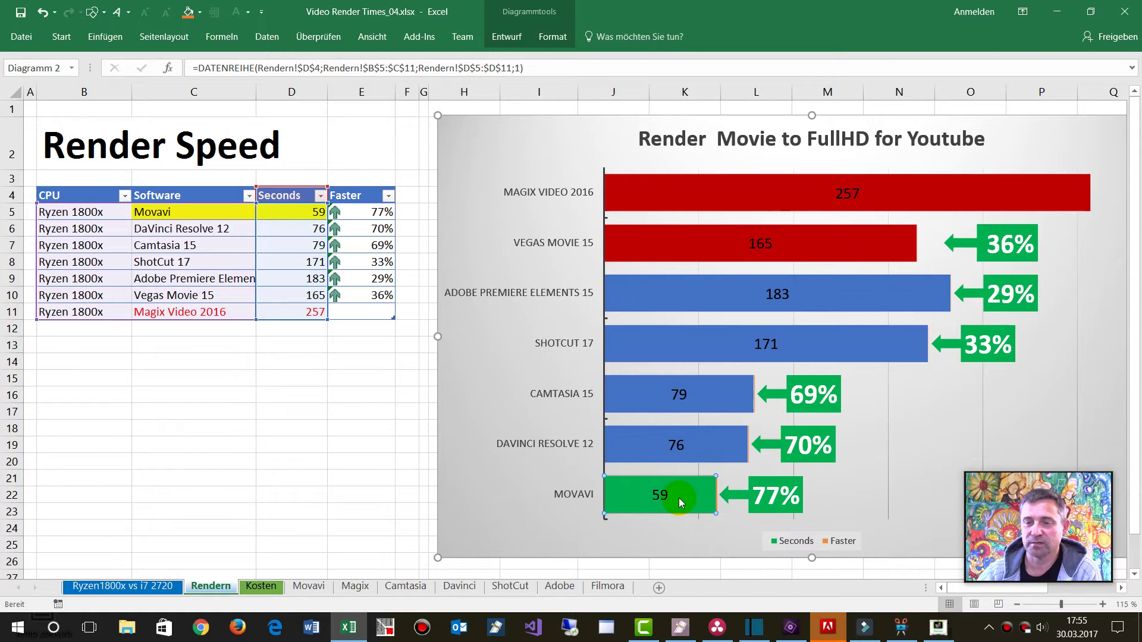
left_click(692, 450)
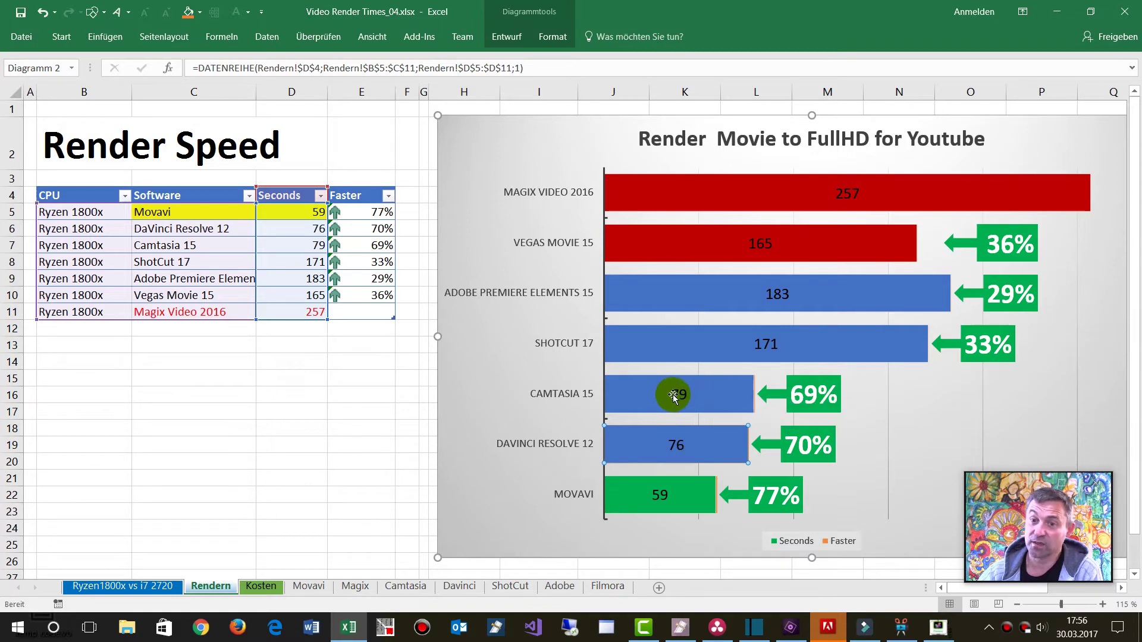
left_click(771, 347)
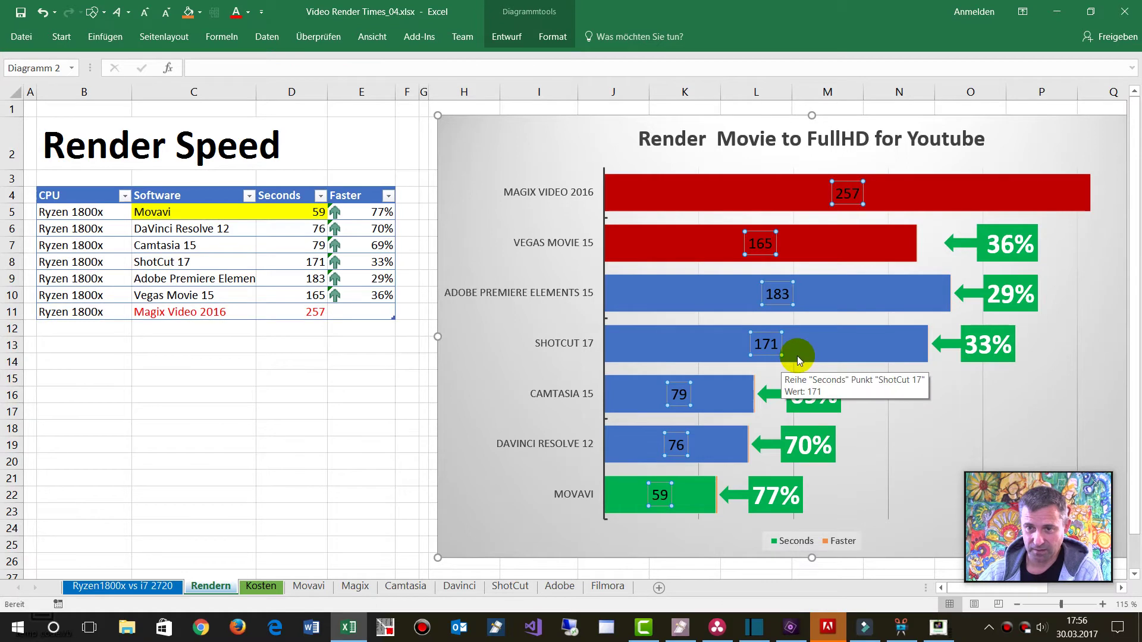
left_click(809, 298)
left_click(808, 296)
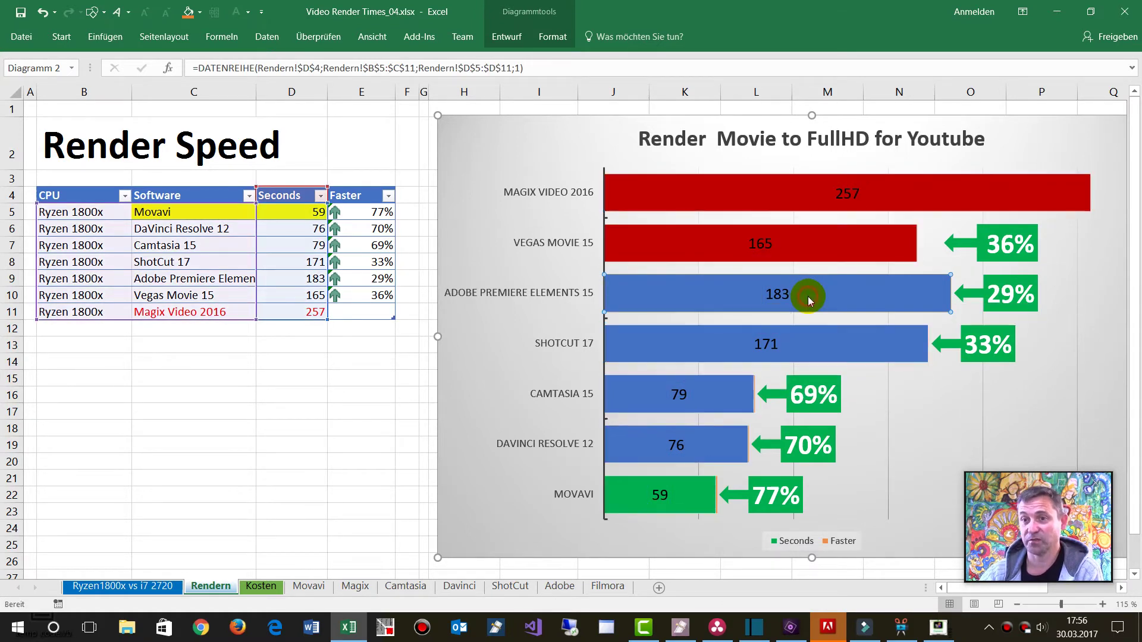
left_click(818, 204)
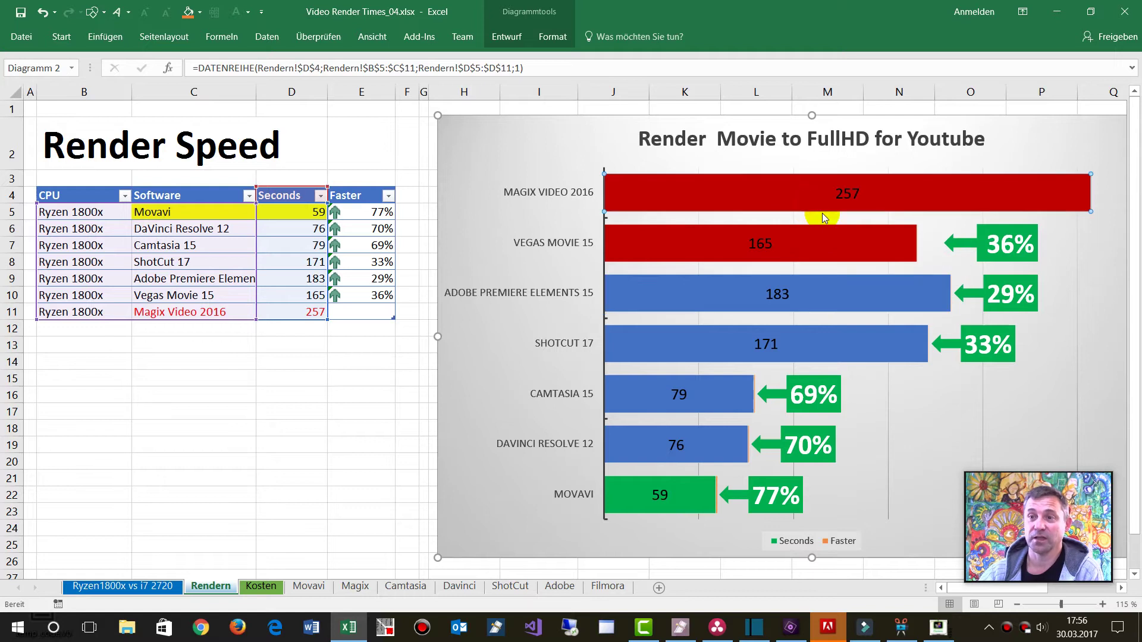
mouse_move(865, 261)
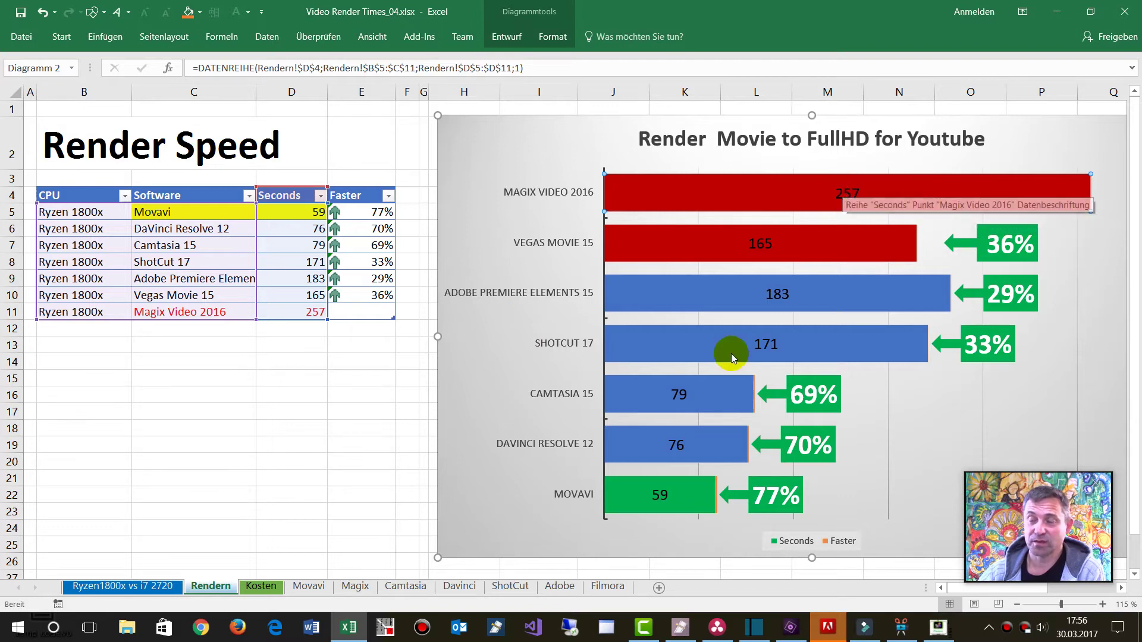
mouse_move(732, 357)
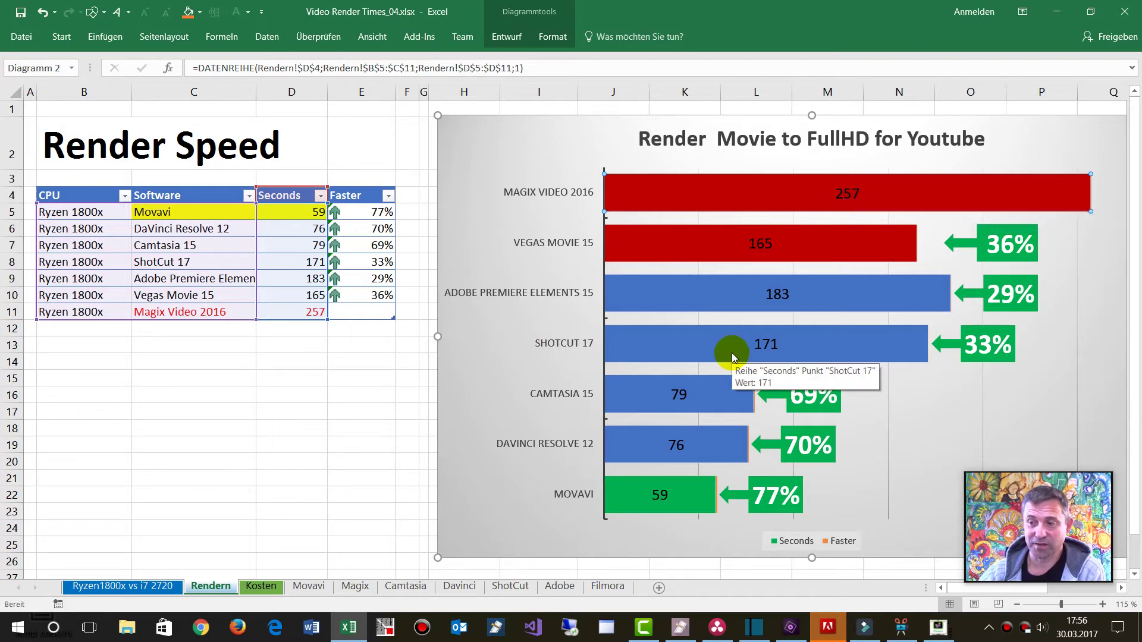
left_click(517, 194)
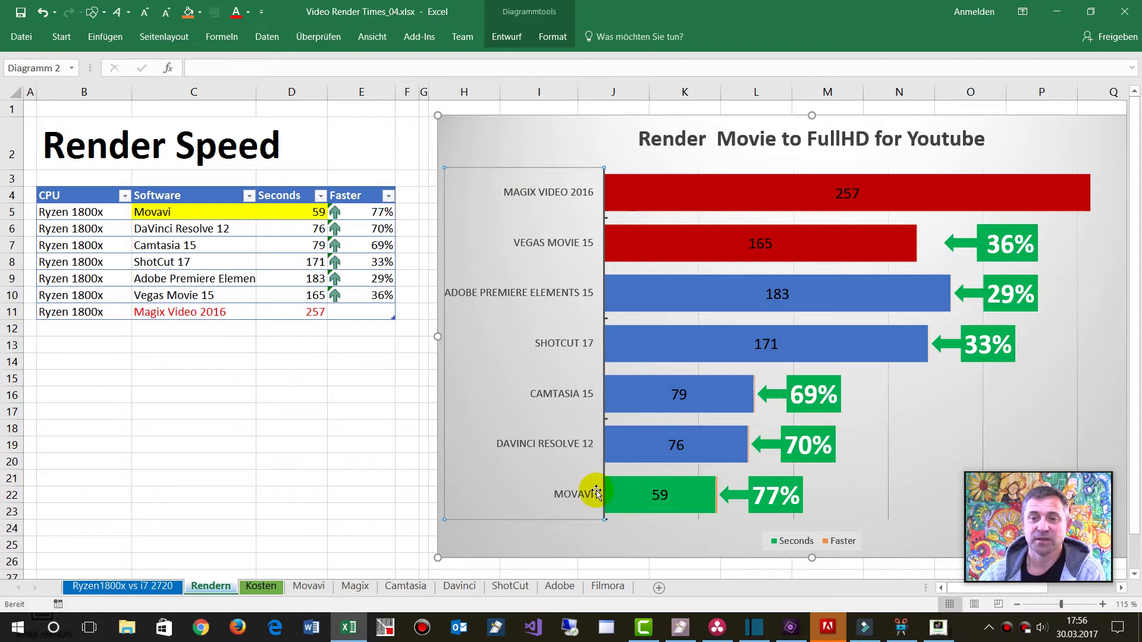
Step: Open the Kosten sheet and compare the render time and price of Magix Video 2016 with those of Movavi
left_click(299, 212)
left_click(261, 586)
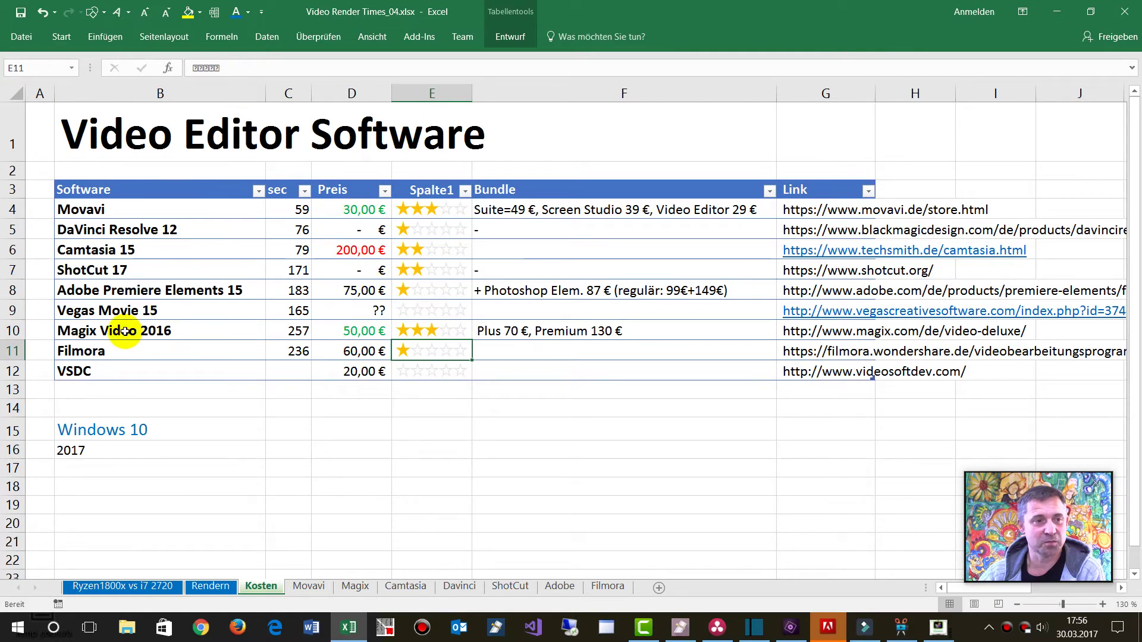
left_click_drag(343, 336, 366, 339)
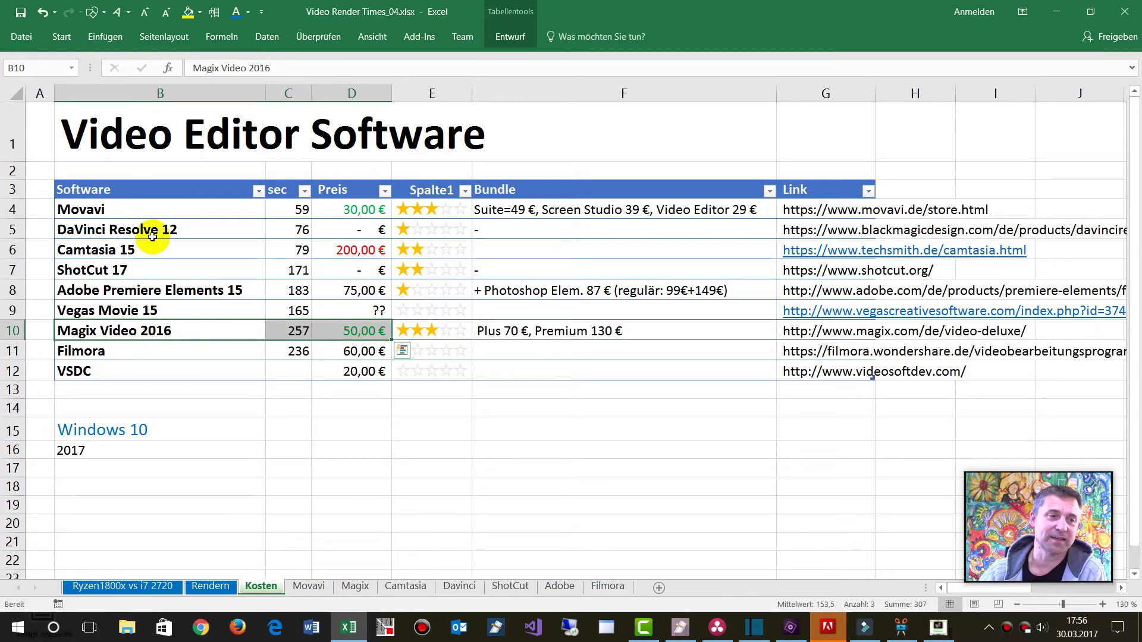
left_click_drag(131, 209, 370, 209)
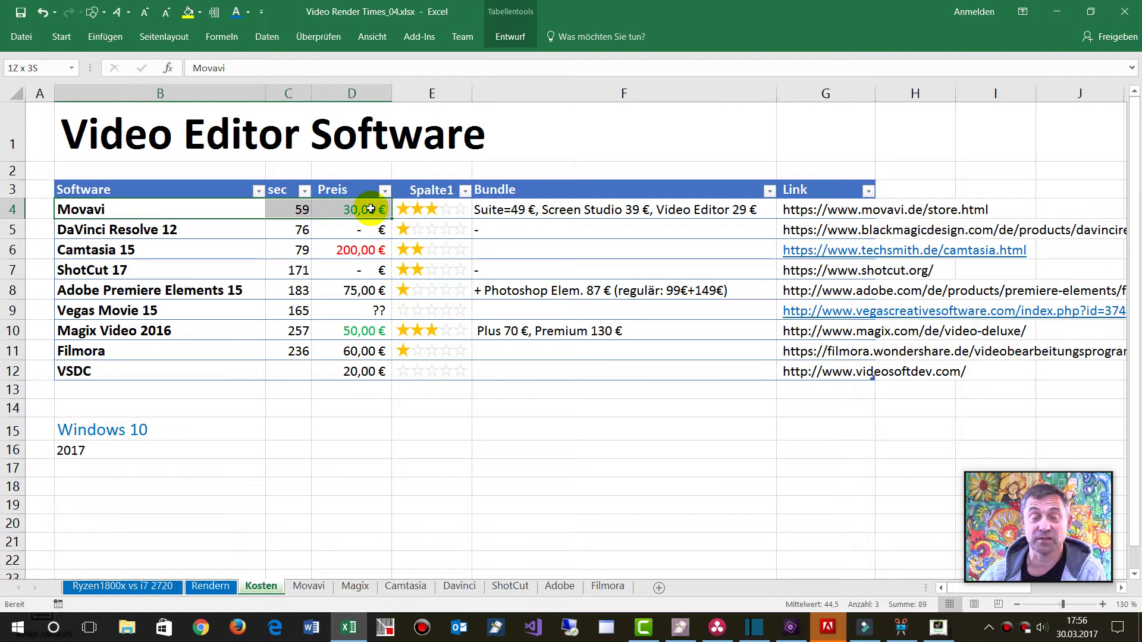
left_click_drag(371, 209, 372, 209)
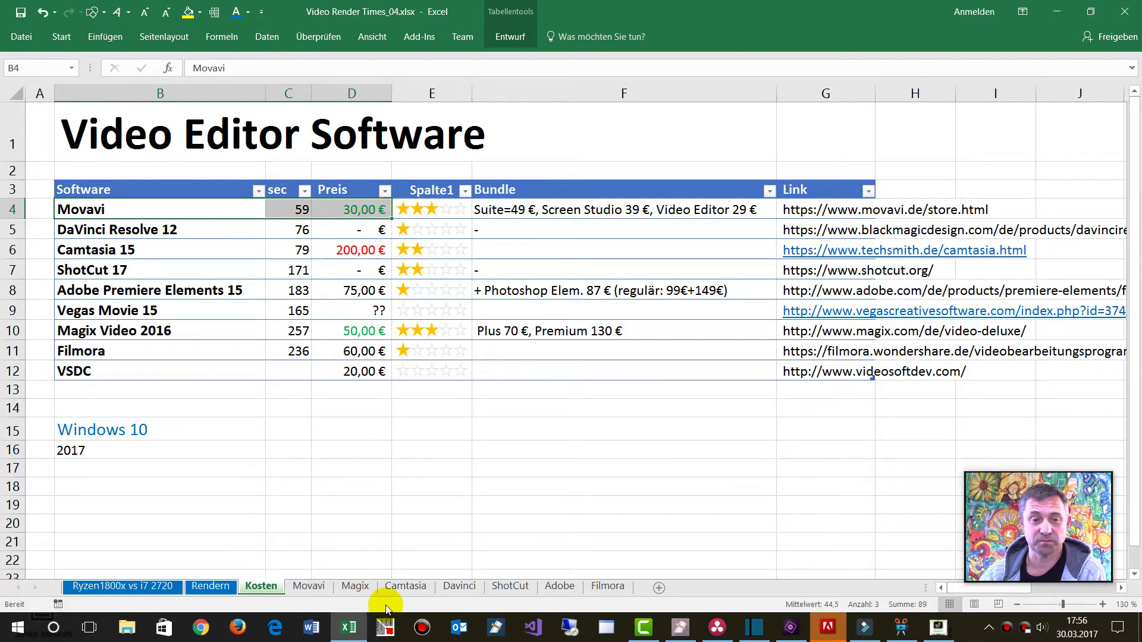
Step: Open the Movavi sheet and go through the listed advantages and disadvantages one by one
left_click(314, 589)
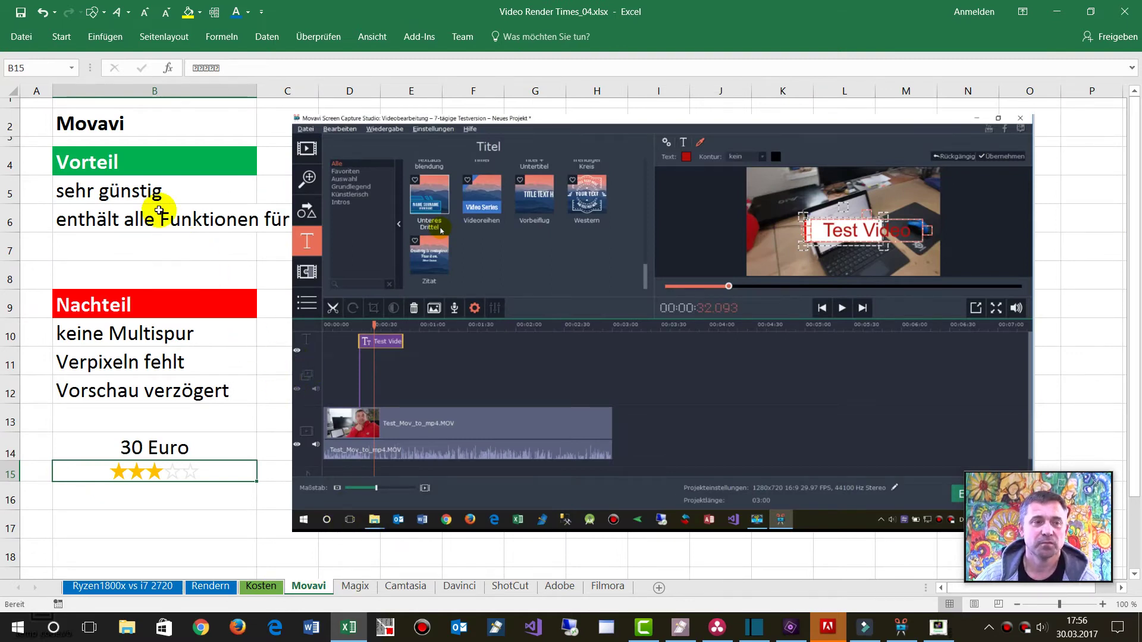
left_click(143, 186)
left_click(125, 219)
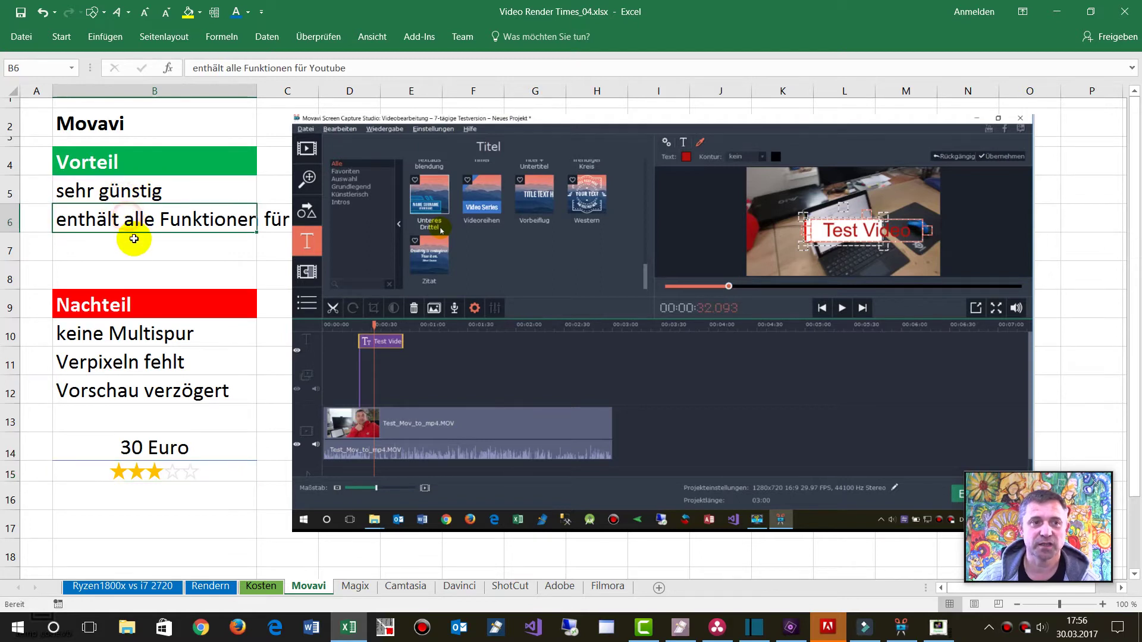
left_click(146, 335)
left_click(156, 364)
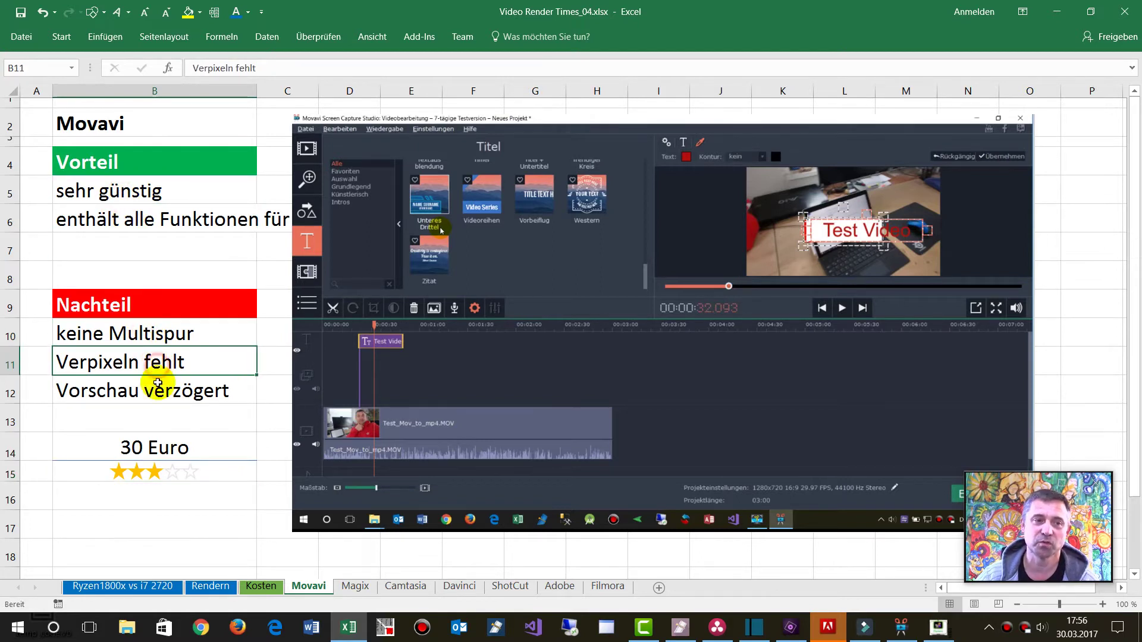
left_click(156, 393)
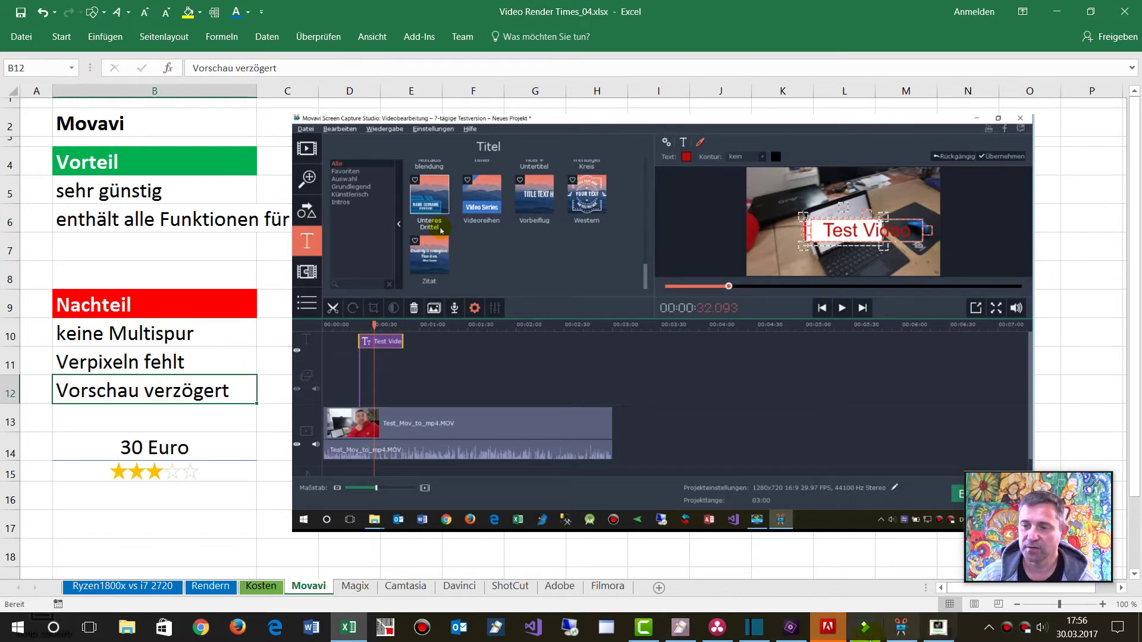
Step: Switch to Movavi Video Editor and create a new project in full feature mode without saving the open one
mouse_move(867, 634)
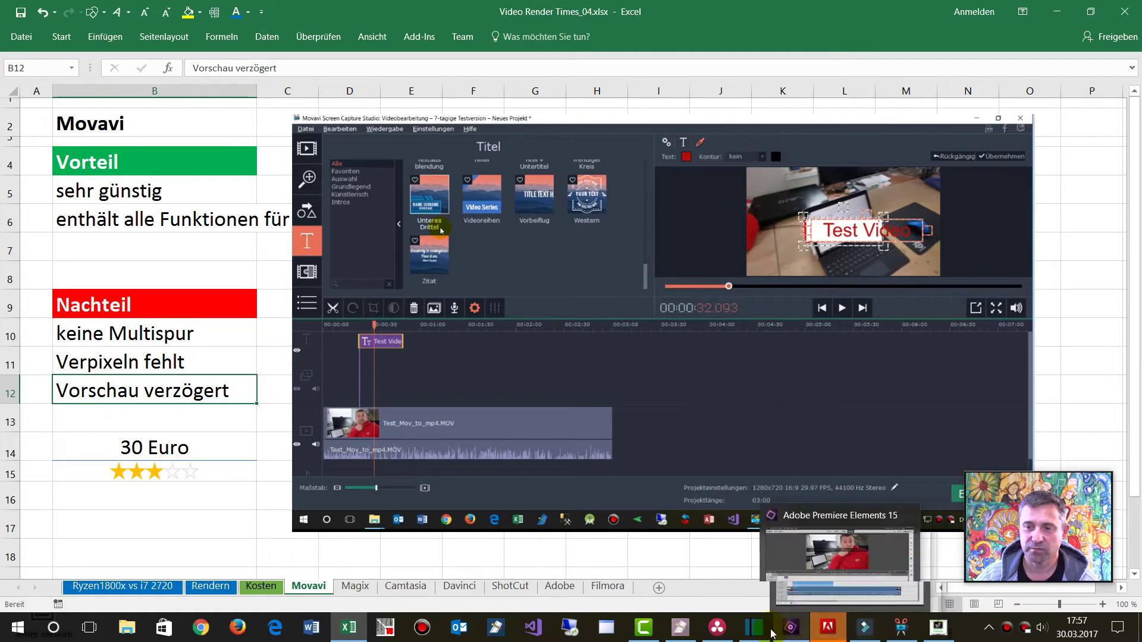
mouse_move(766, 637)
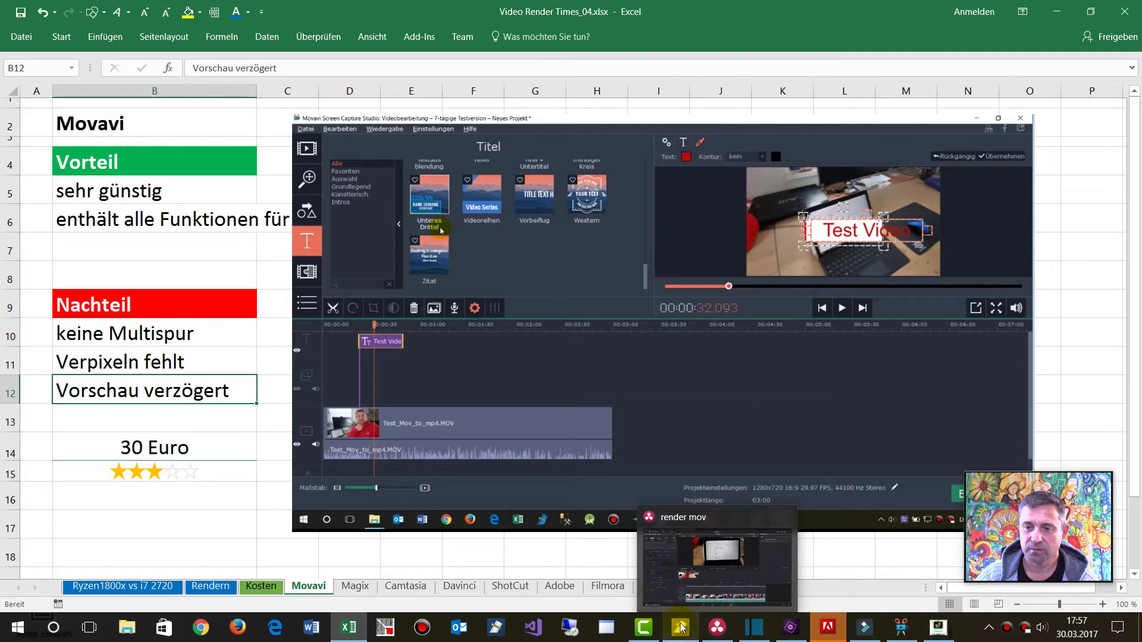
mouse_move(659, 631)
mouse_move(928, 637)
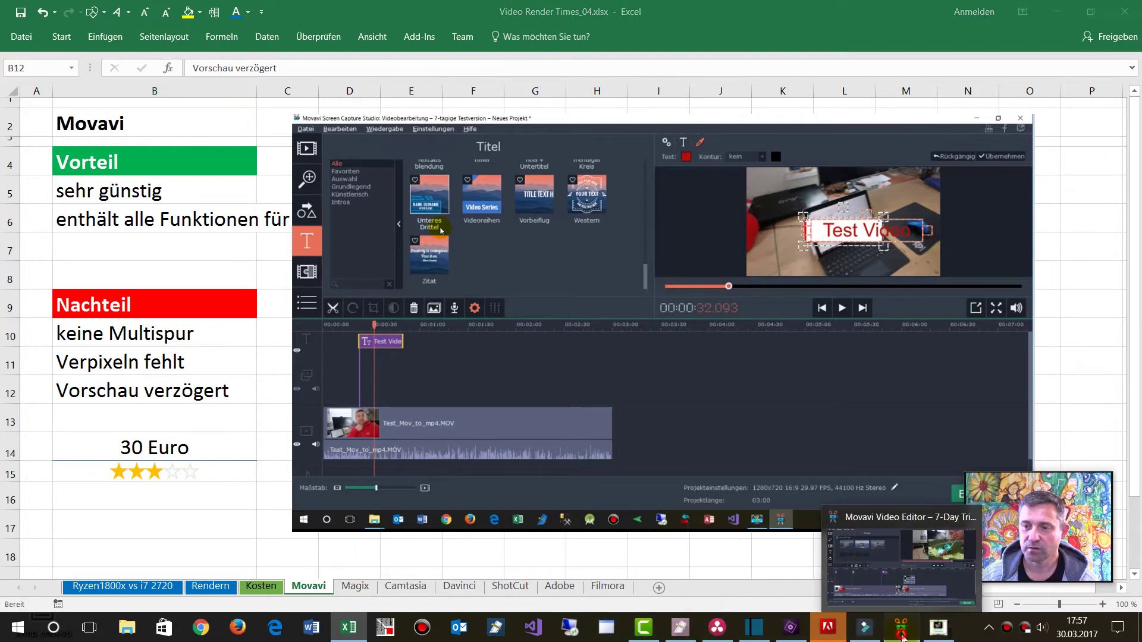
left_click(901, 628)
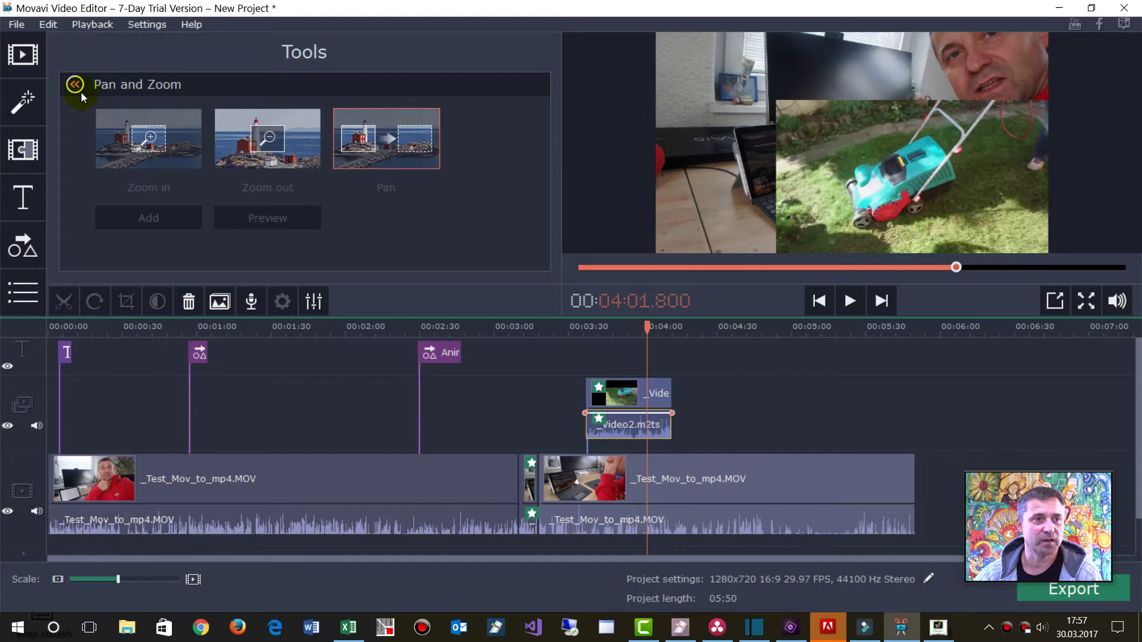
left_click(18, 24)
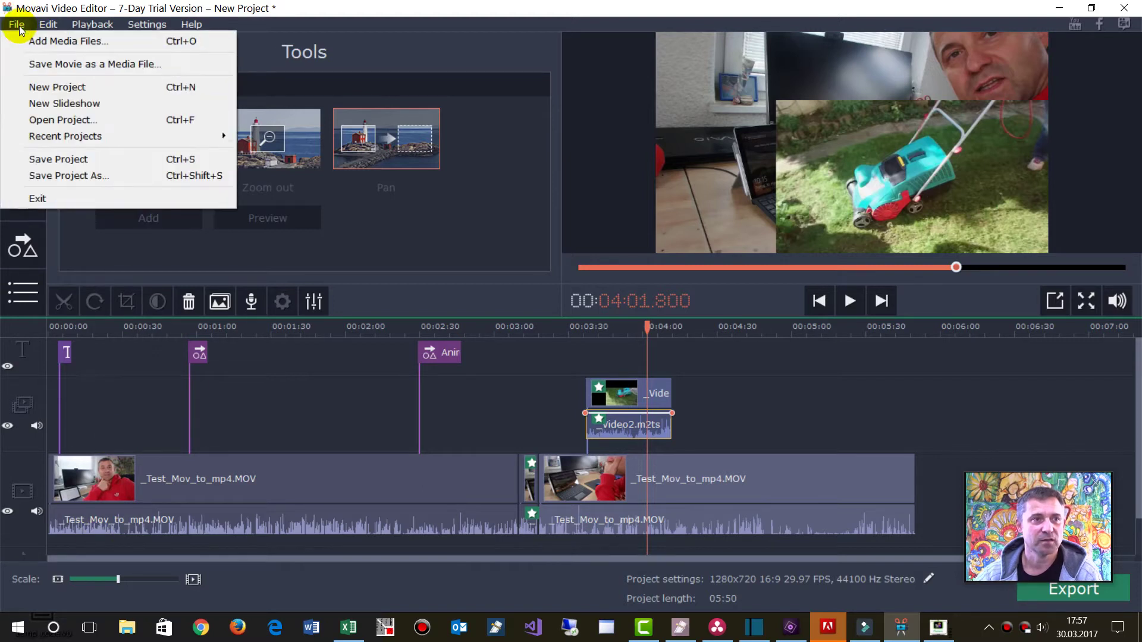
mouse_move(41, 28)
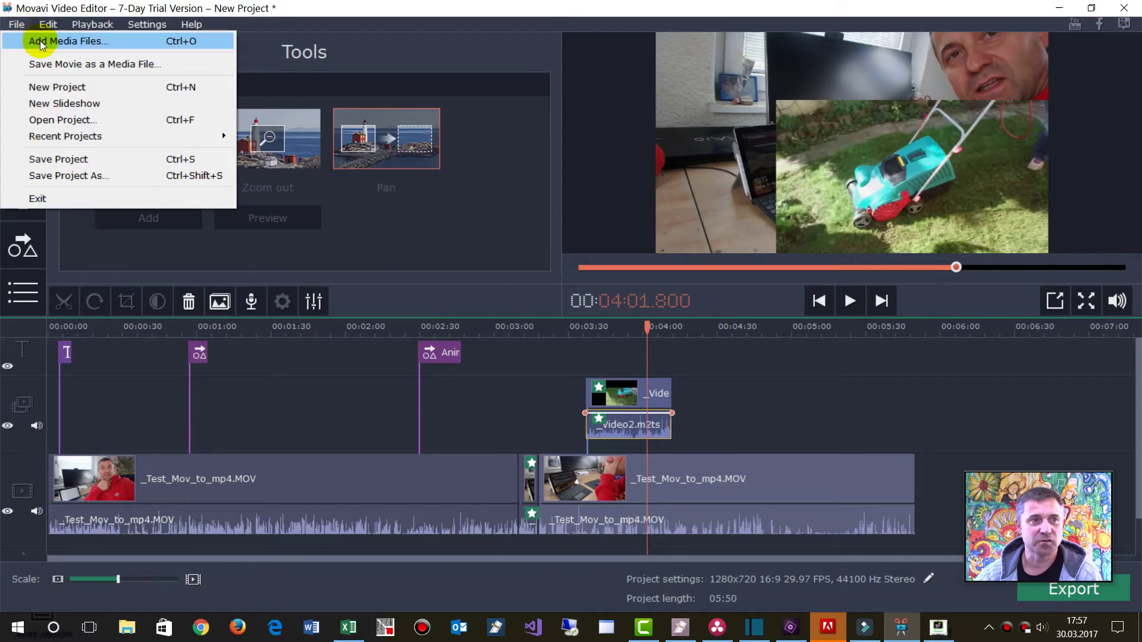
left_click(47, 91)
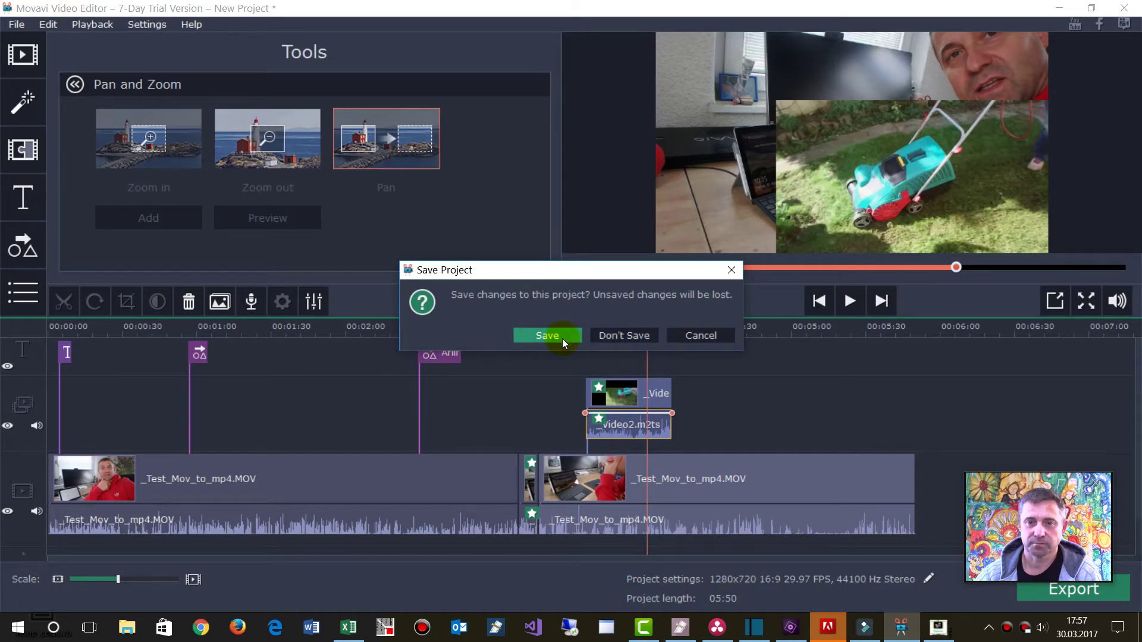
left_click(607, 335)
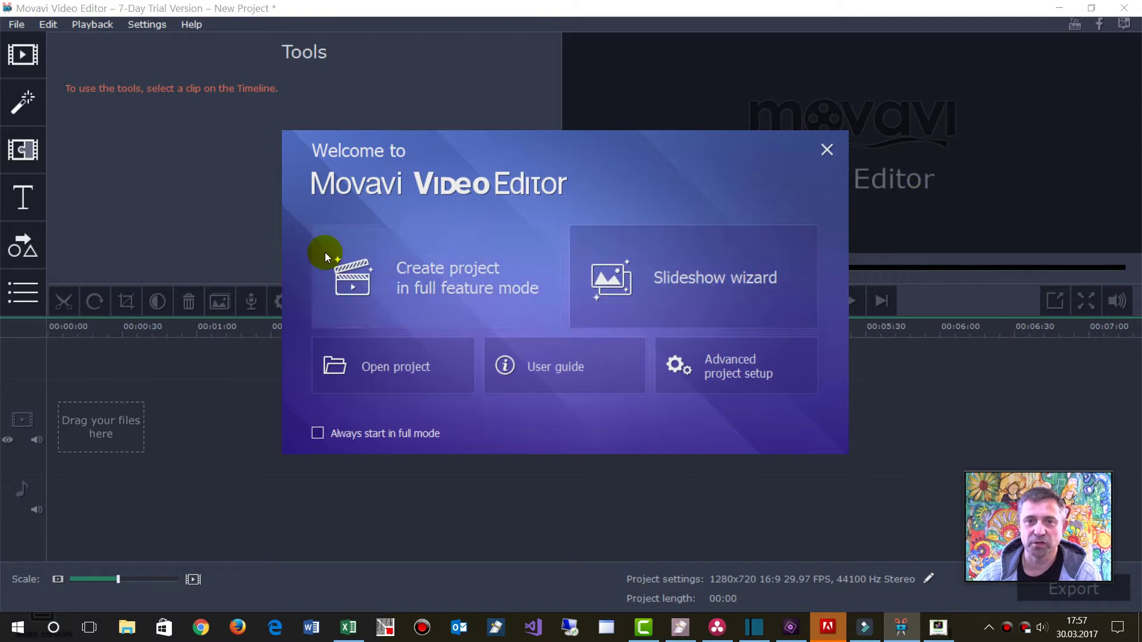
left_click(434, 270)
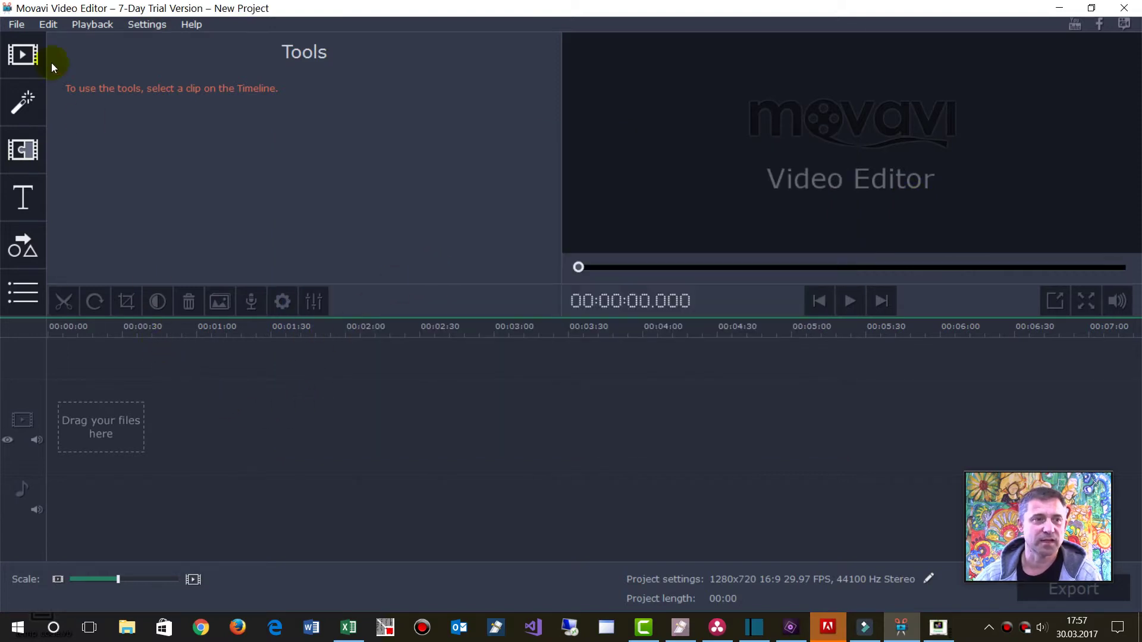
Step: Import the media files _Test_Mov_to_mp4.MOV and _Video2.m2ts from the Test GPU folder
left_click(24, 55)
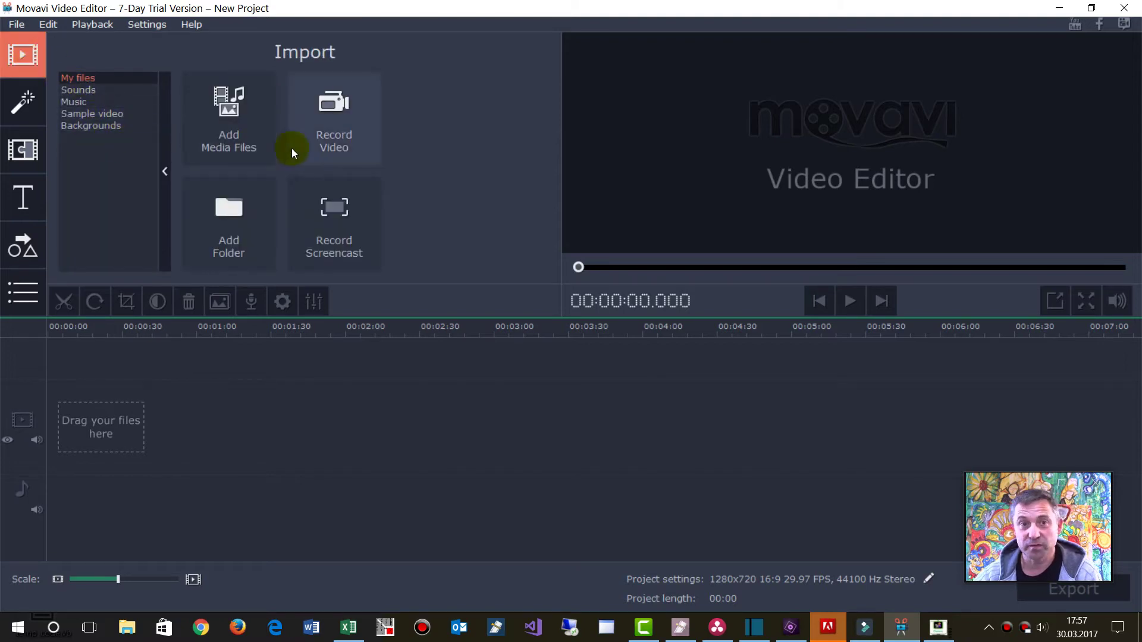
left_click(234, 107)
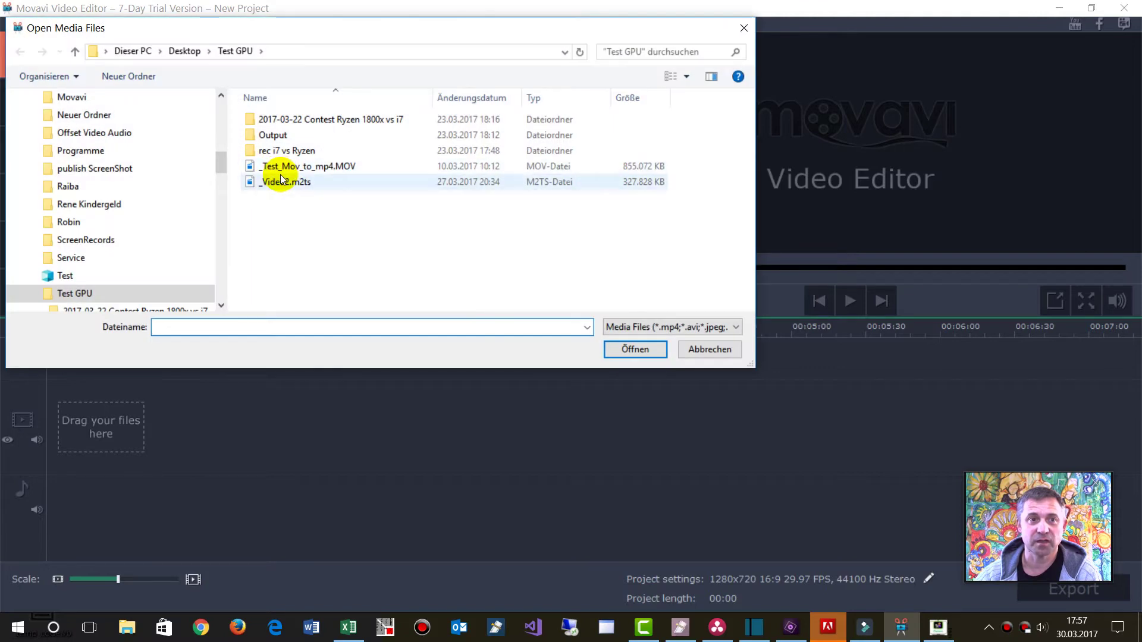
left_click(284, 167)
left_click(286, 182, "ctrl")
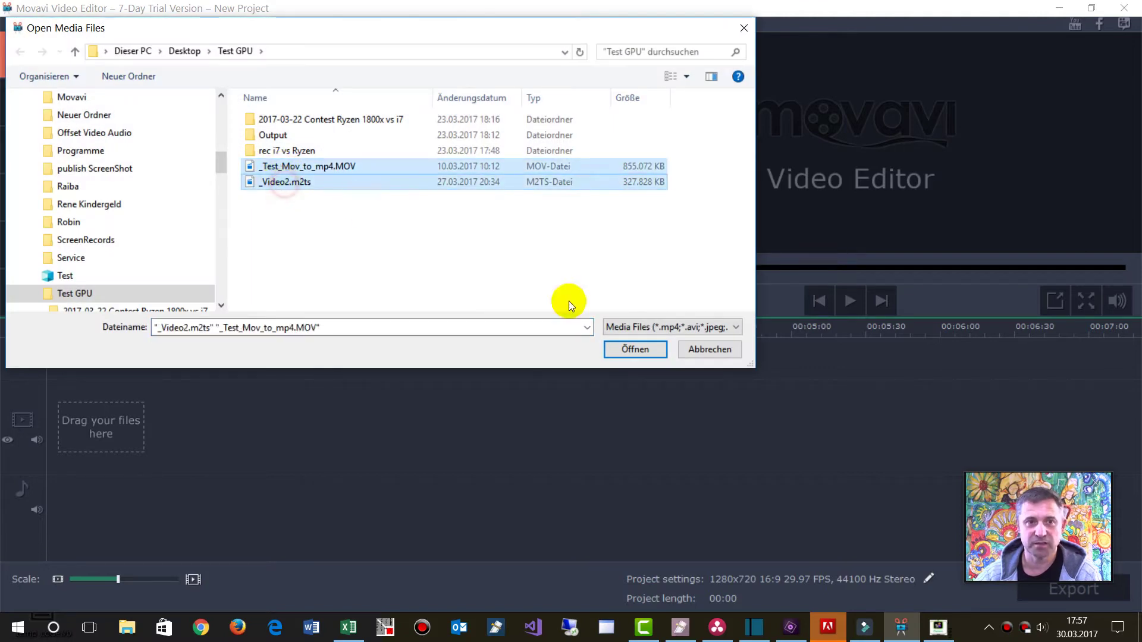
left_click(633, 348)
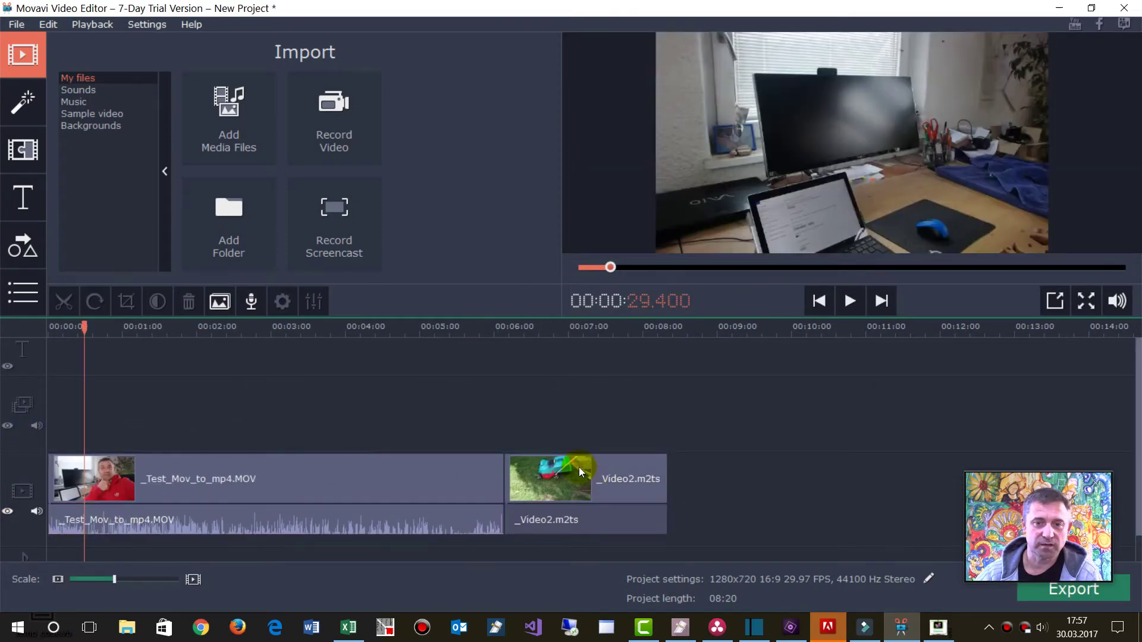
Step: Move the _Video2.m2ts clip onto the overlay track above _Test_Mov_to_mp4.MOV and preview the overlay at 00:03:03
left_click(578, 461)
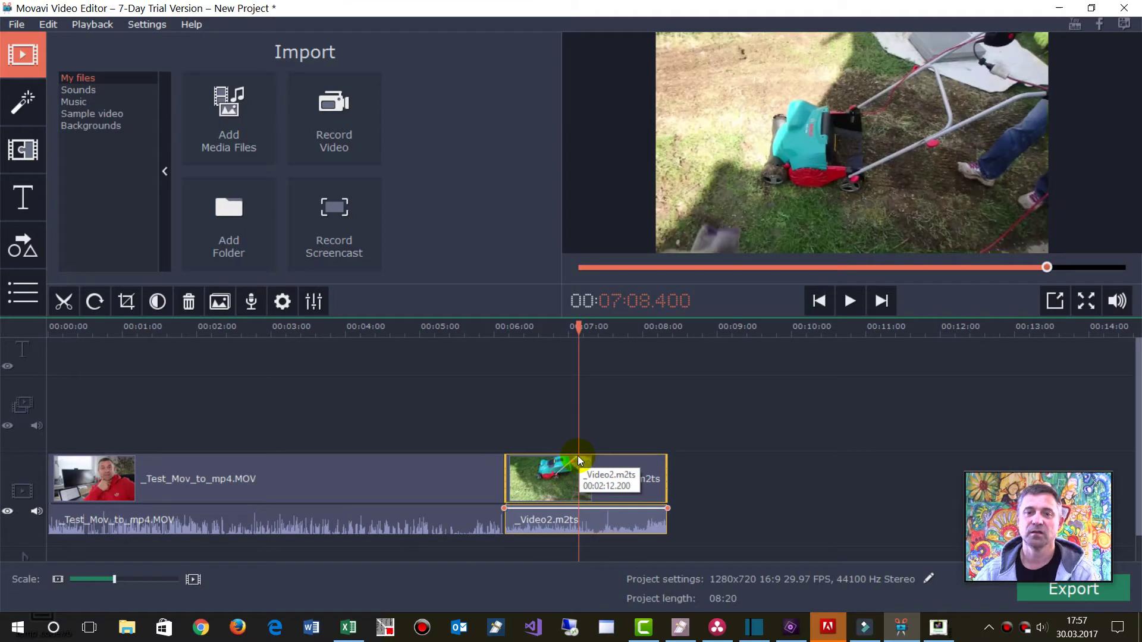
left_click_drag(541, 476, 270, 398)
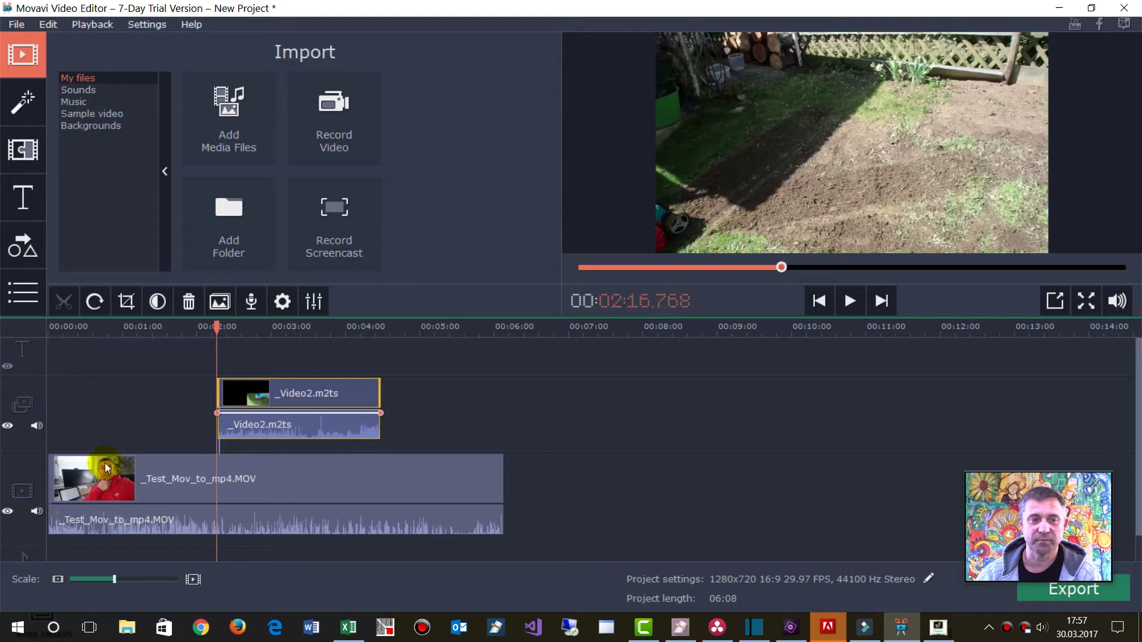
left_click_drag(219, 328, 324, 328)
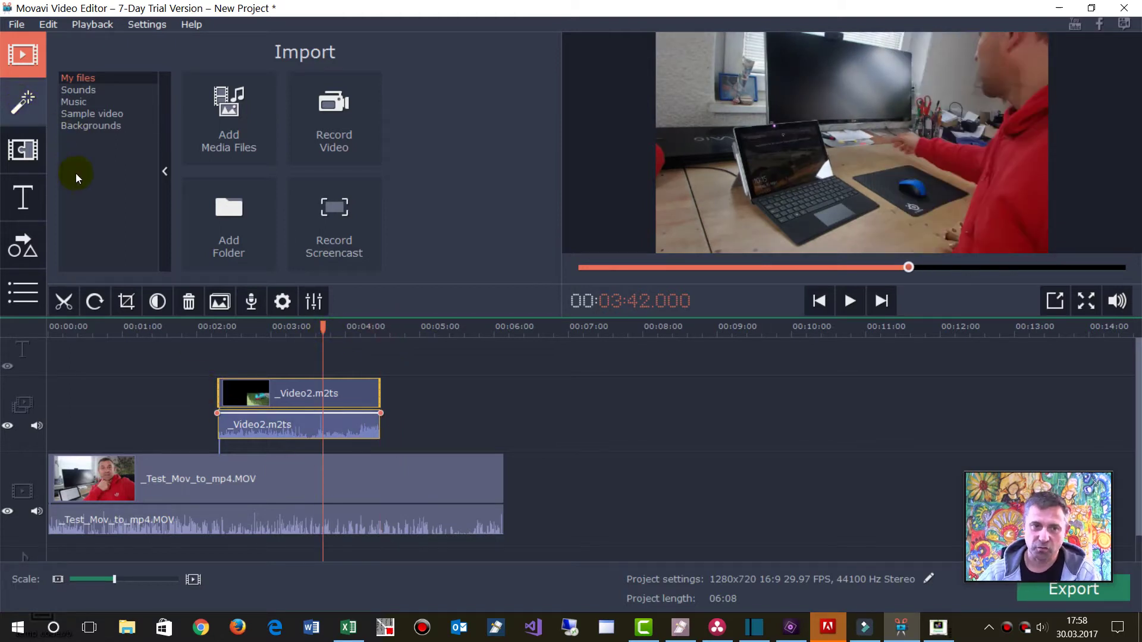
left_click_drag(322, 326, 275, 327)
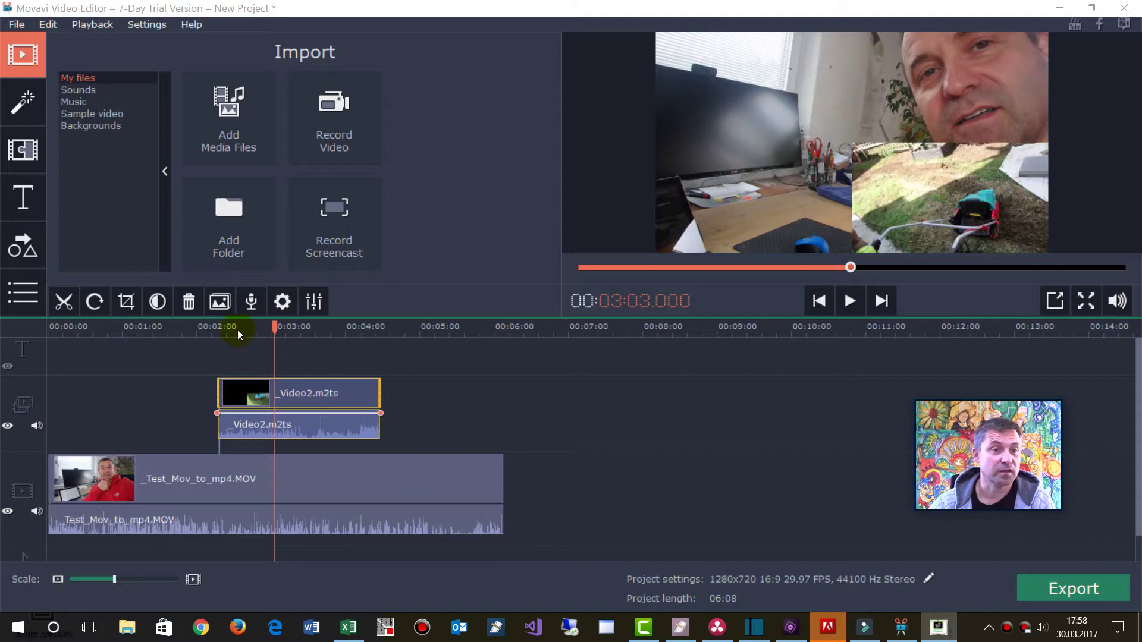
Step: Look through the filters and transitions, and add the Slide title at the start of the title track
left_click(27, 118)
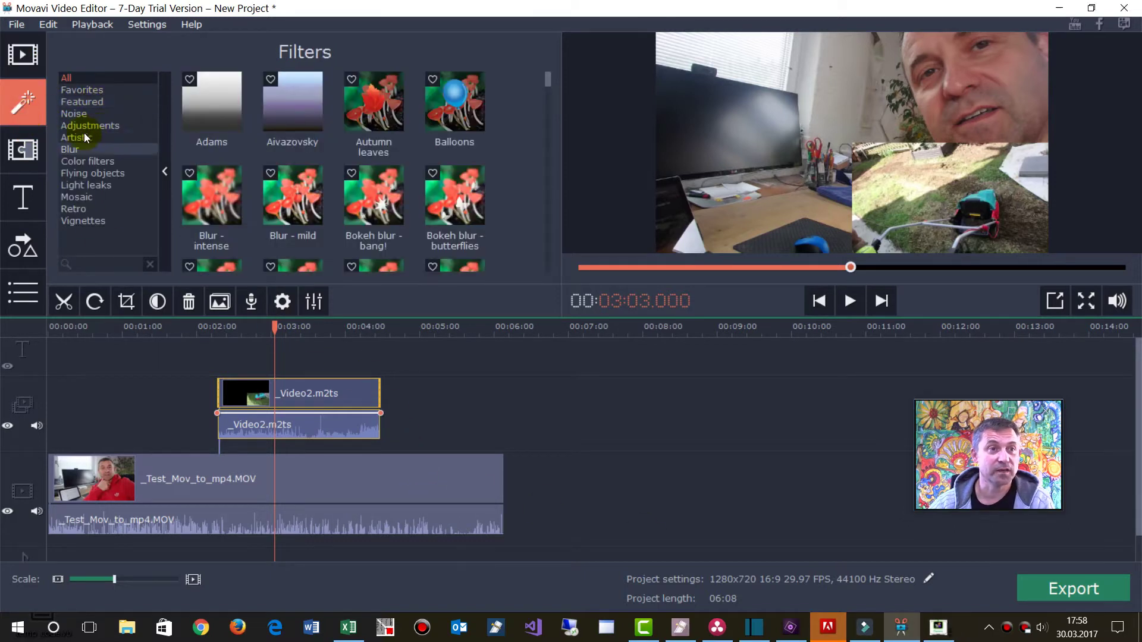
left_click(19, 157)
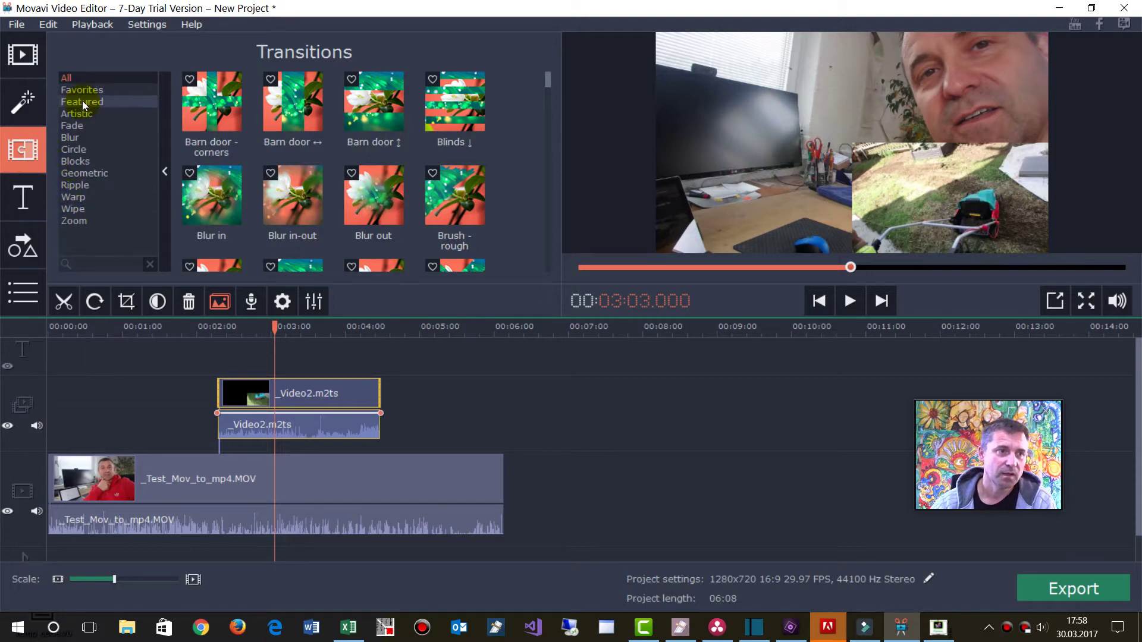
left_click(23, 197)
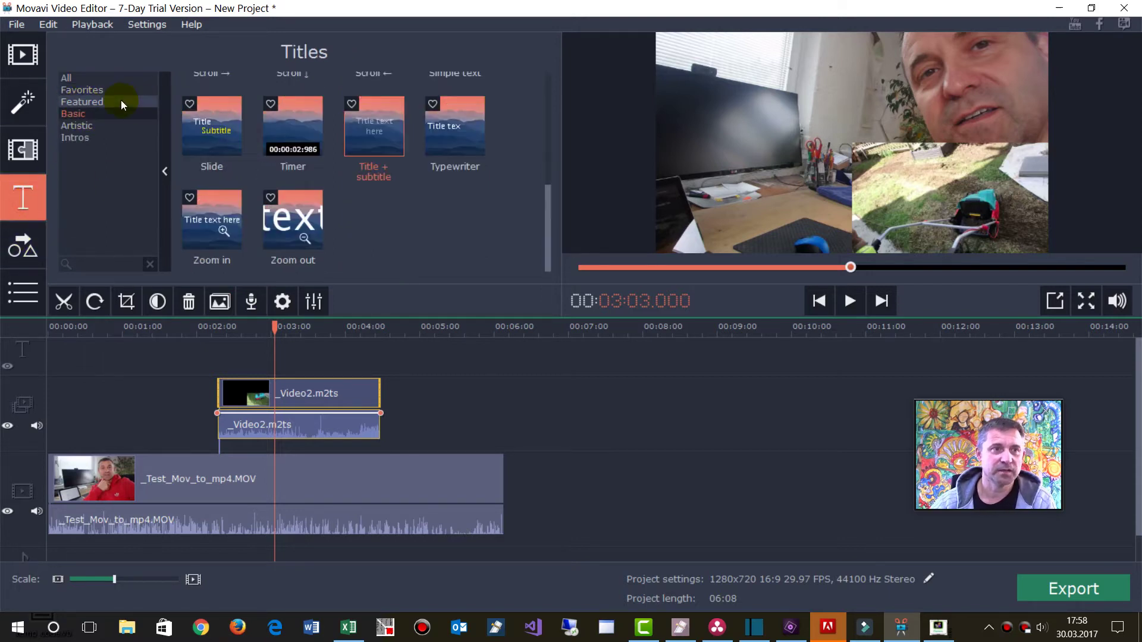
left_click_drag(195, 131, 53, 356)
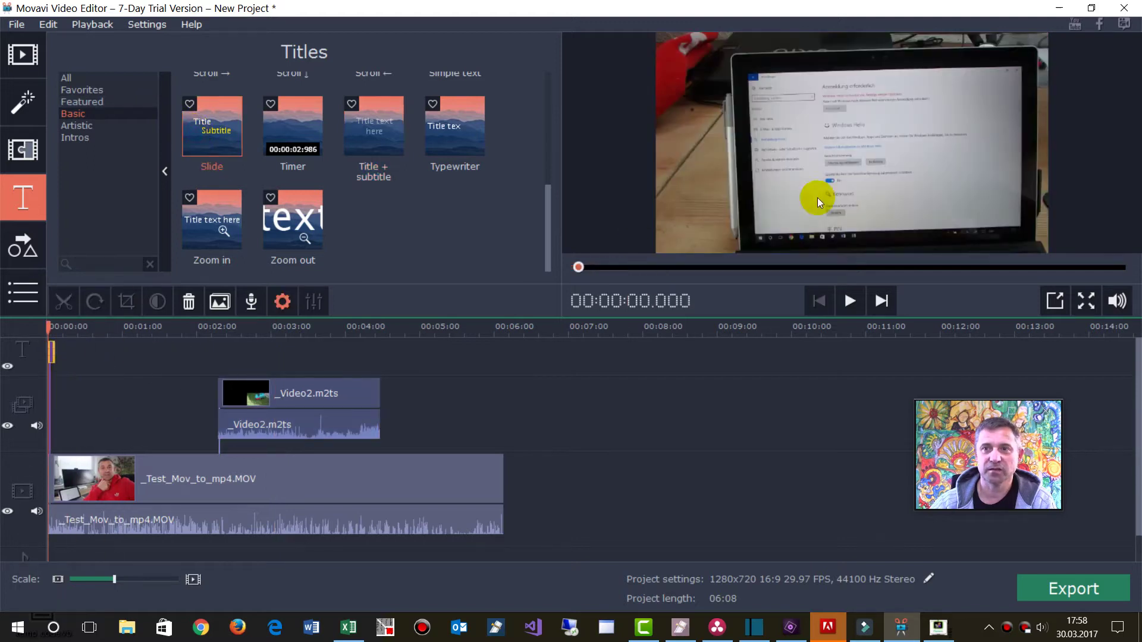
left_click_drag(60, 330, 53, 331)
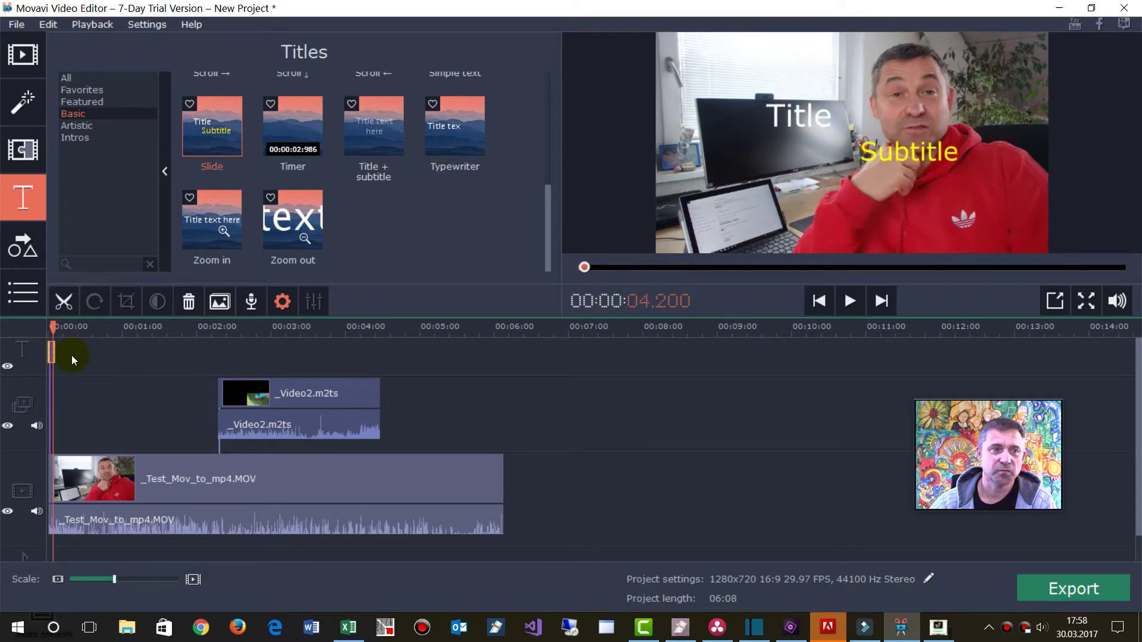
Step: Replace the Slide title's subtitle text with "mein Text" and widen its text box slightly
scroll(59, 363, "up", 2)
double_click(59, 346)
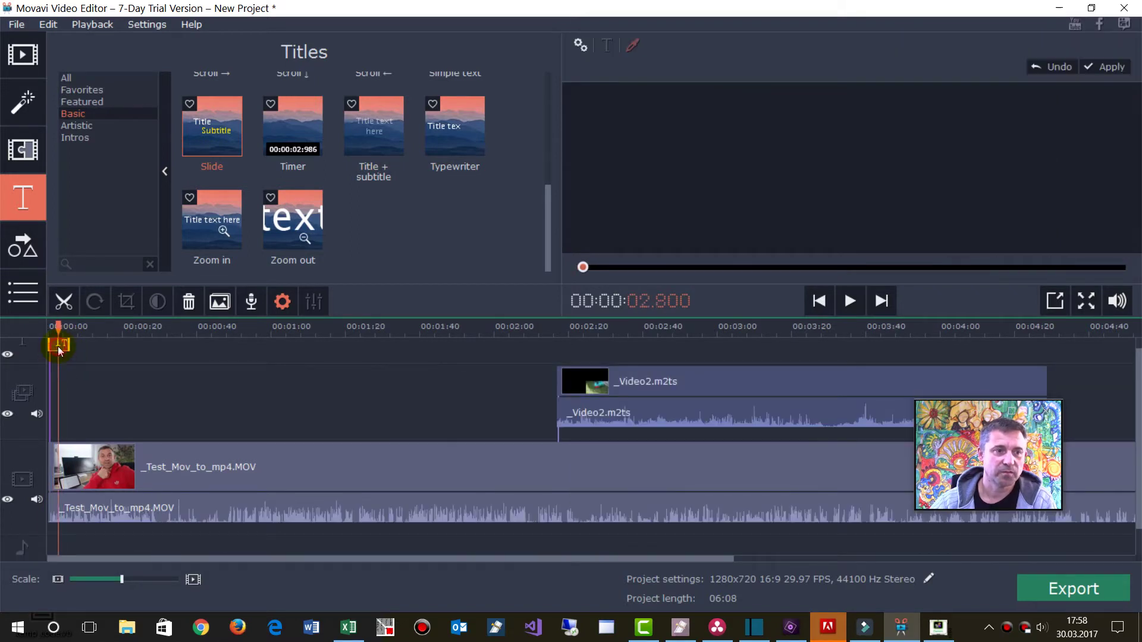
left_click(843, 171)
double_click(845, 176)
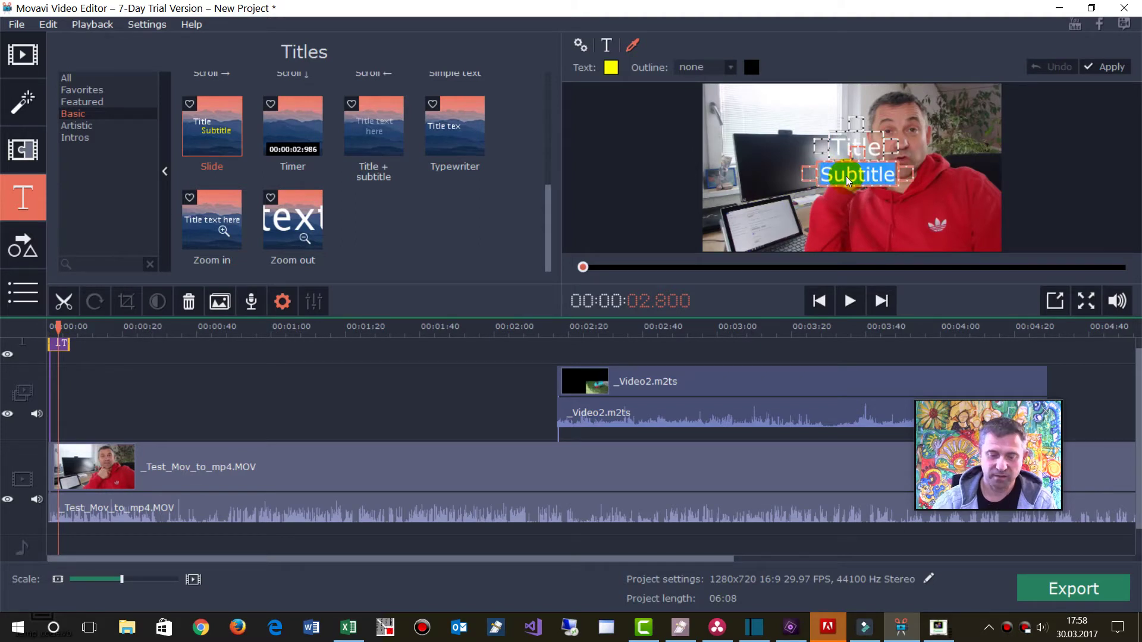
type("mein Text")
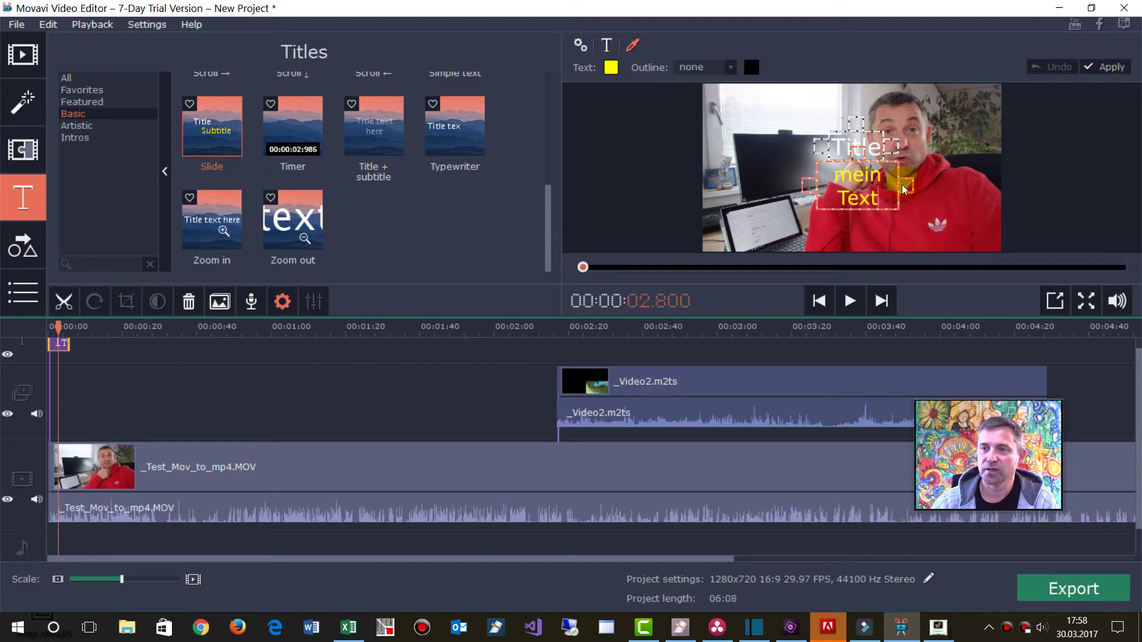
mouse_move(901, 184)
left_mouse_down()
mouse_move(954, 186)
mouse_move(914, 198)
left_mouse_up()
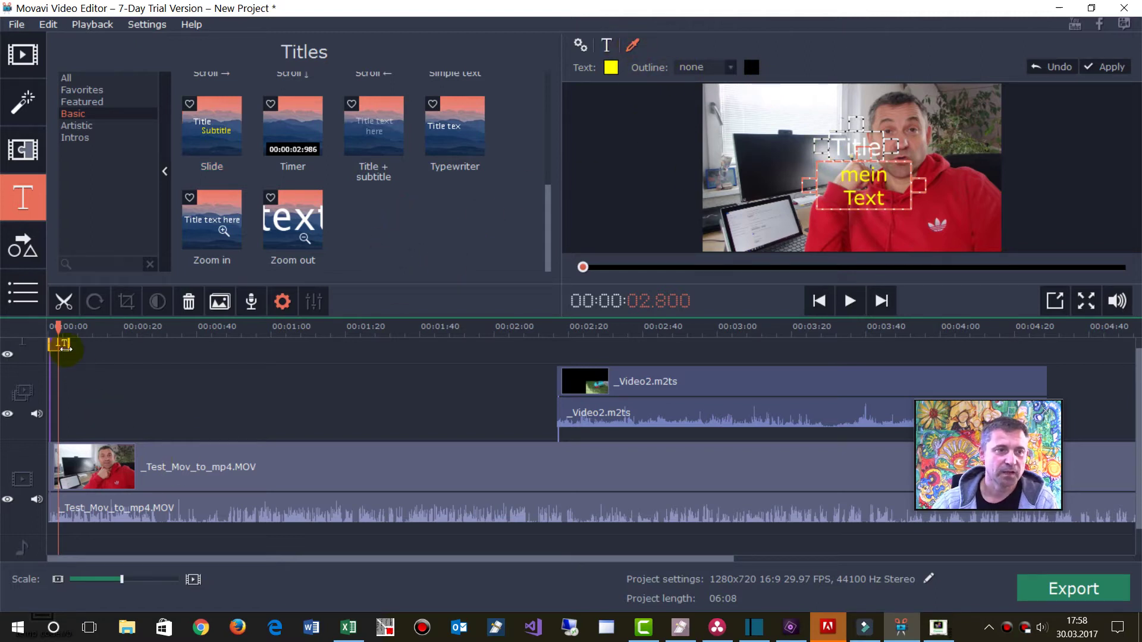
Step: Lower the audio volume at the start of the _Video2.m2ts overlay clip to create a gradual rise across the clip
left_click(22, 150)
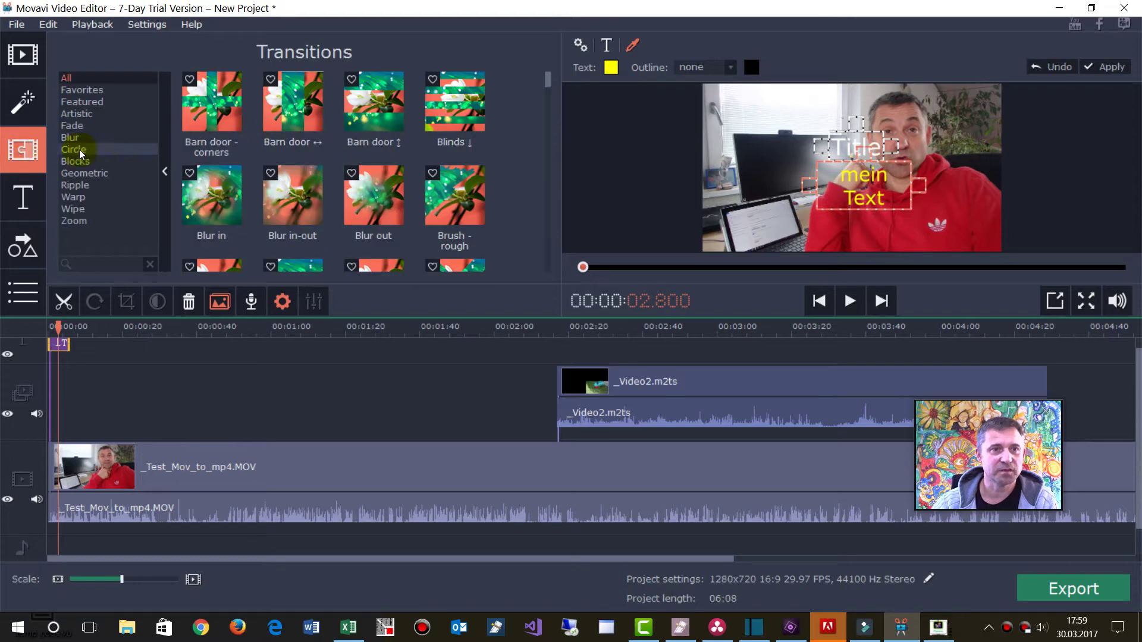
left_click(611, 384)
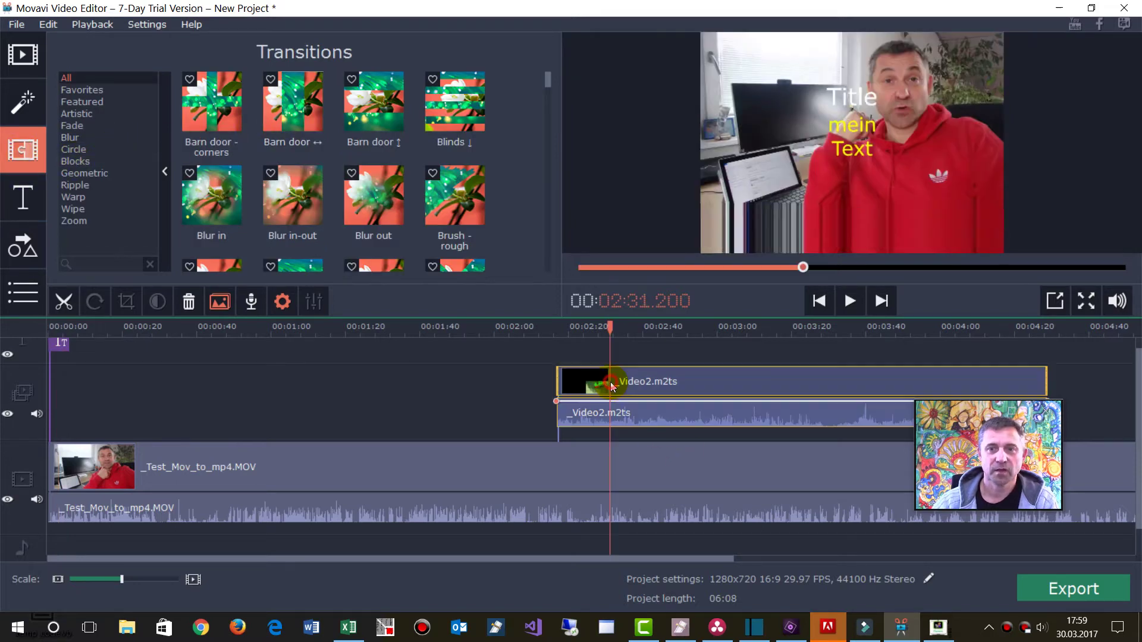
left_click_drag(557, 414, 562, 421)
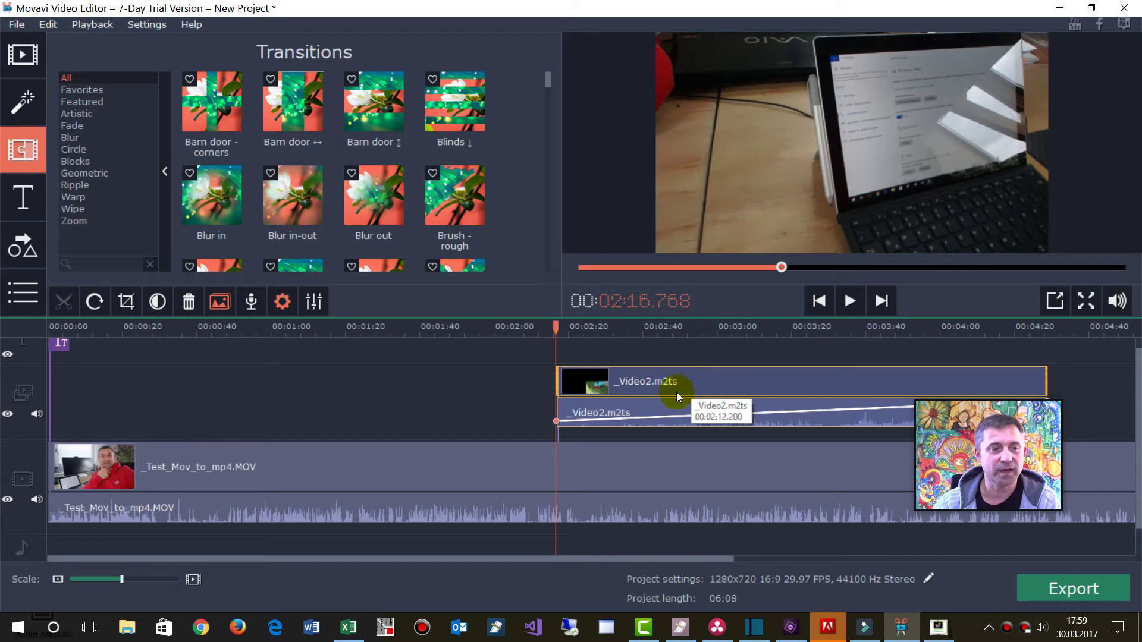
Step: Split the _Test_Mov_to_mp4.MOV clip on the main video track at 00:01:19.600
left_click(317, 328)
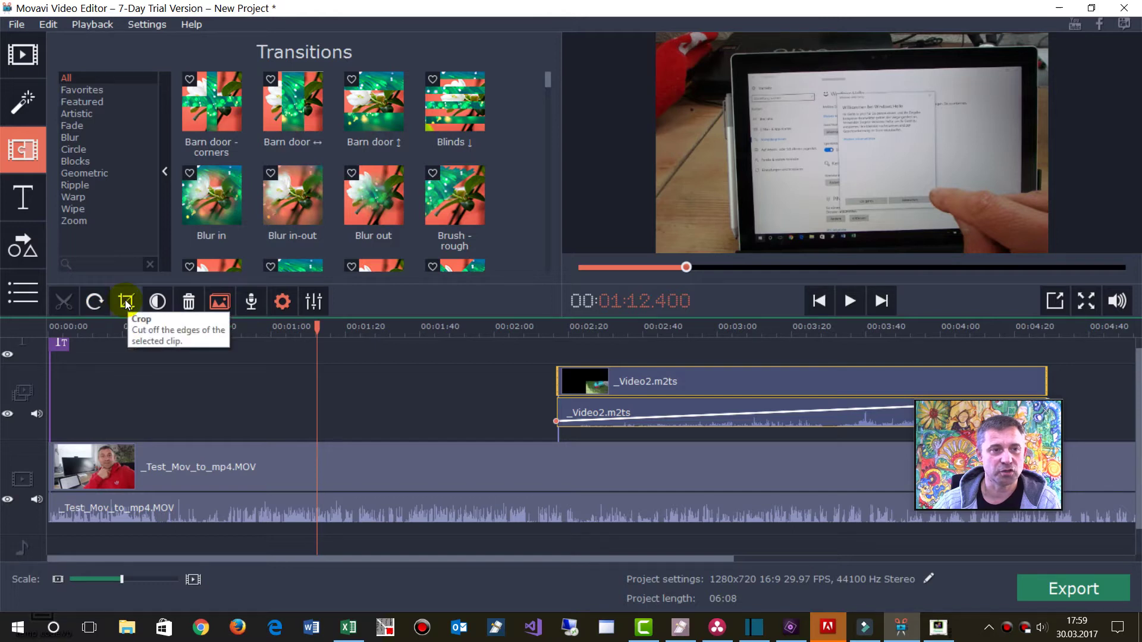
left_click(357, 498)
left_click(345, 472)
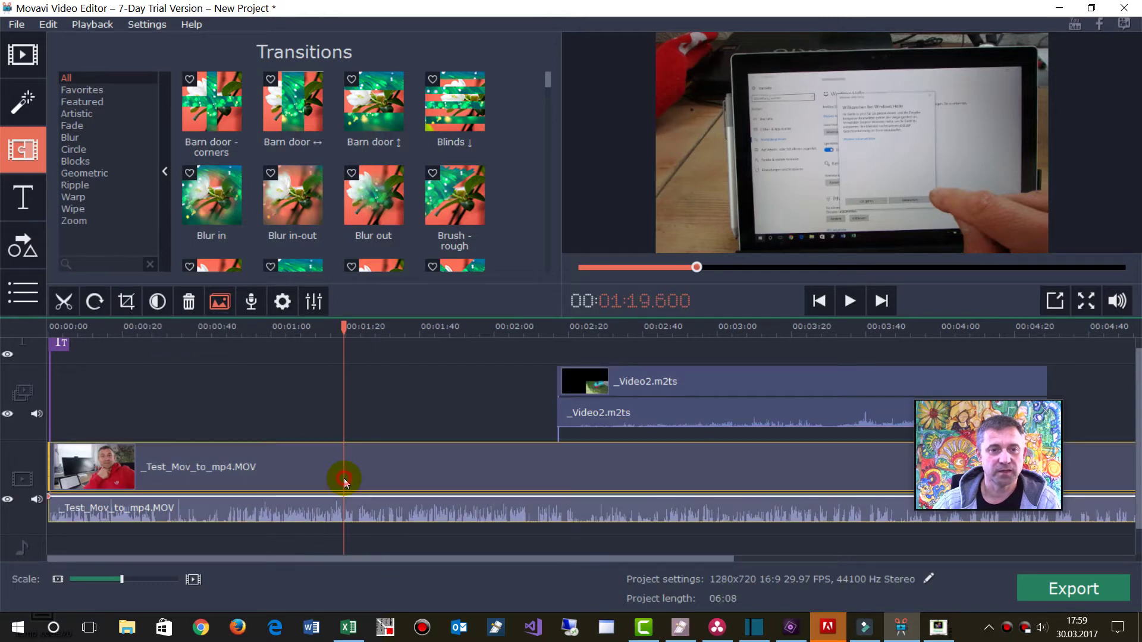
left_click(63, 304)
Step: Set the speed of the second _Test_Mov_to_mp4.MOV segment to 549% and play it back
left_click(377, 467)
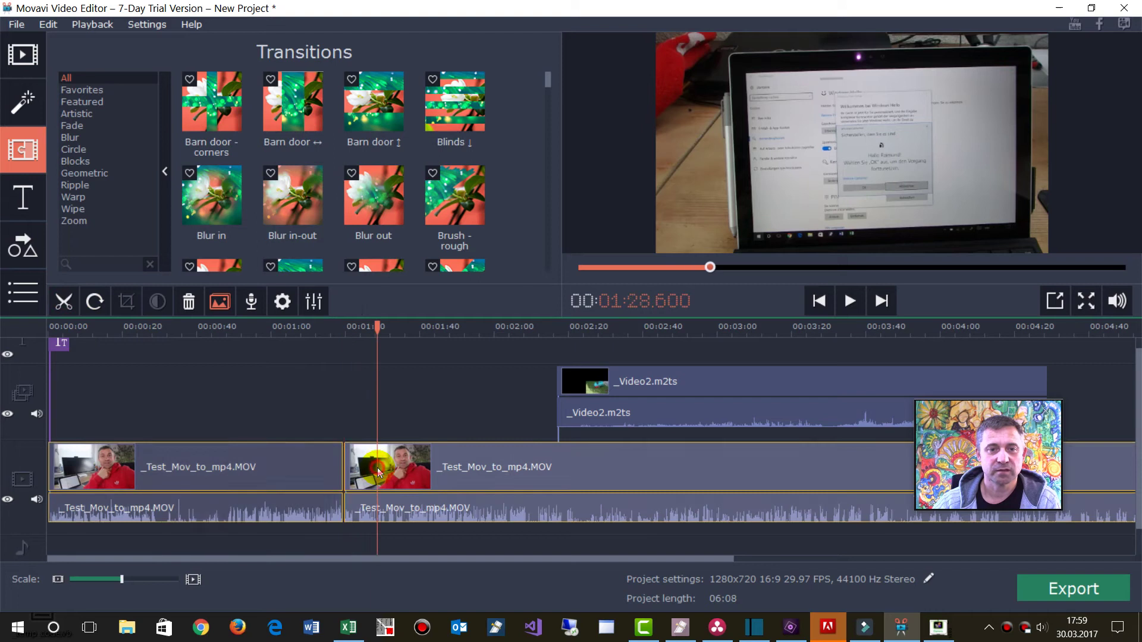
double_click(365, 455)
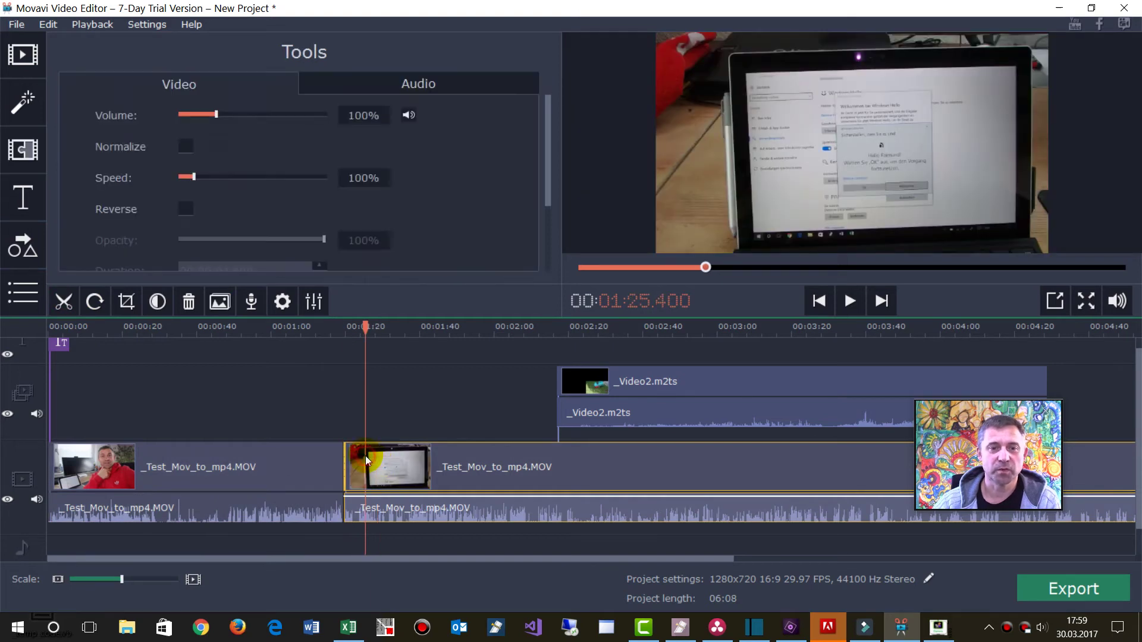
left_click_drag(194, 177, 259, 177)
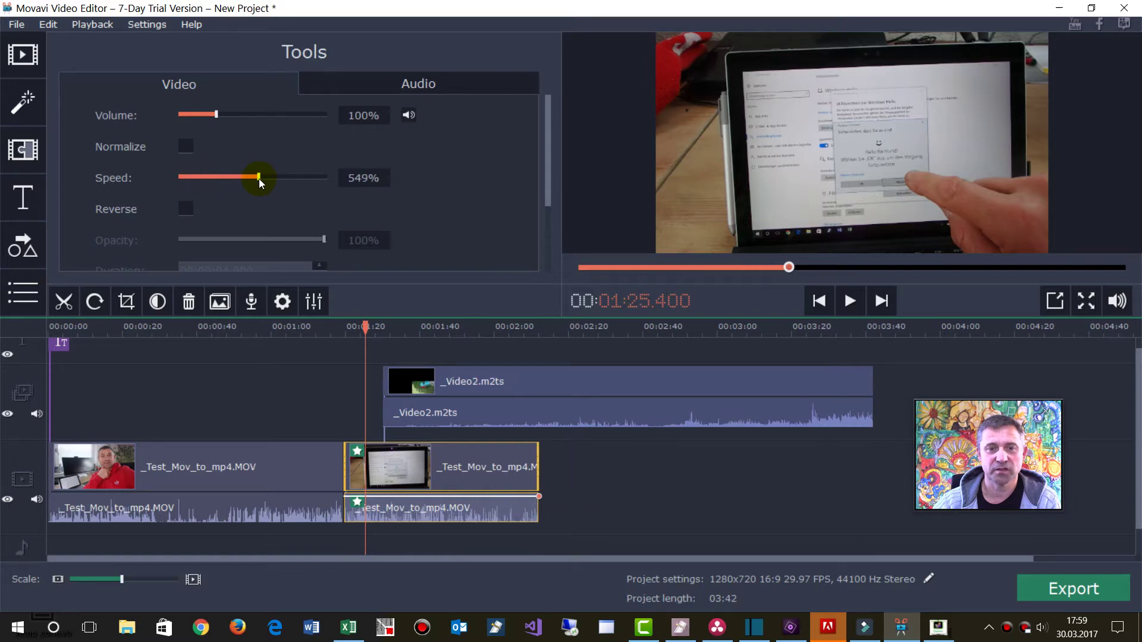
left_click_drag(364, 327, 360, 327)
left_click(849, 302)
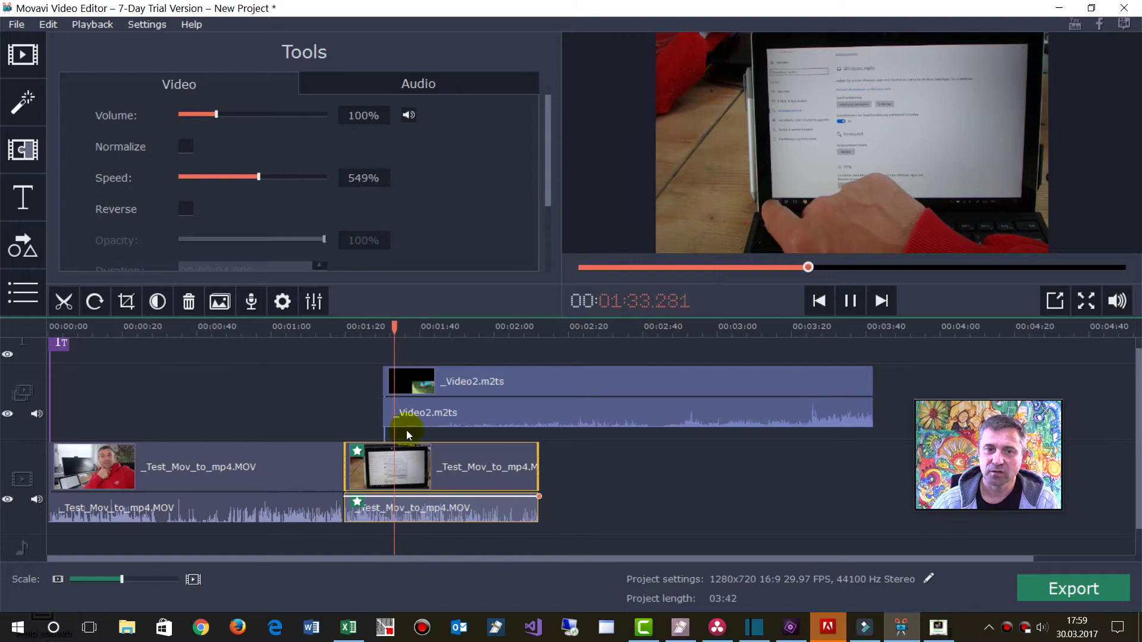
Step: Move the playhead to 00:00:41.200 and look through the segment's video tools down to Slow Motion
left_click_drag(398, 329, 201, 352)
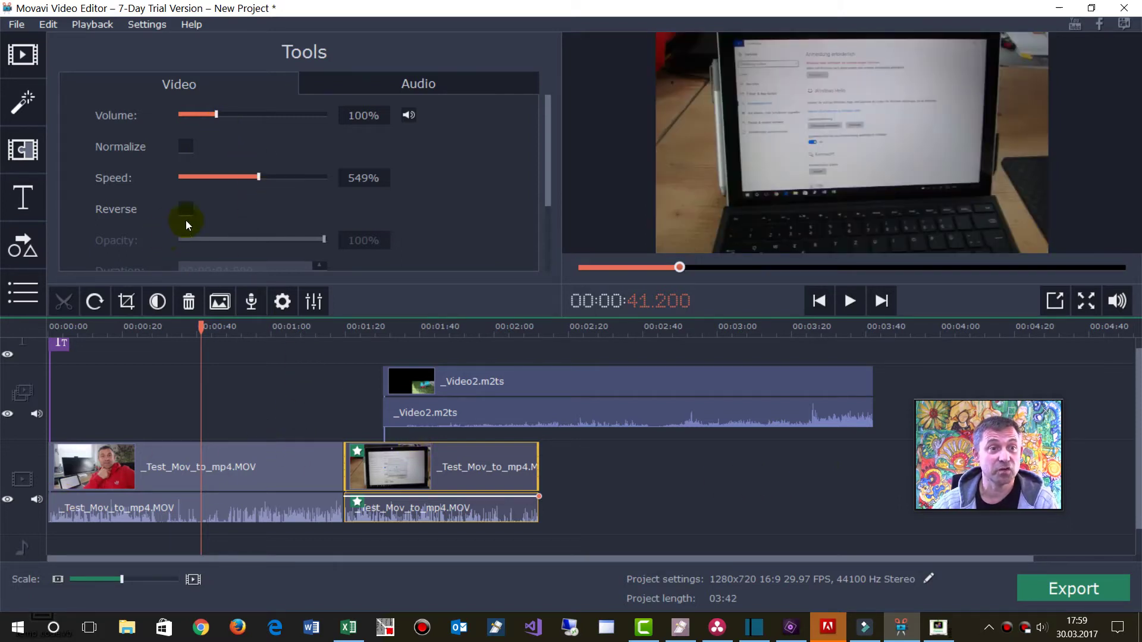
scroll(185, 220, "down", 3)
scroll(166, 245, "down", 3)
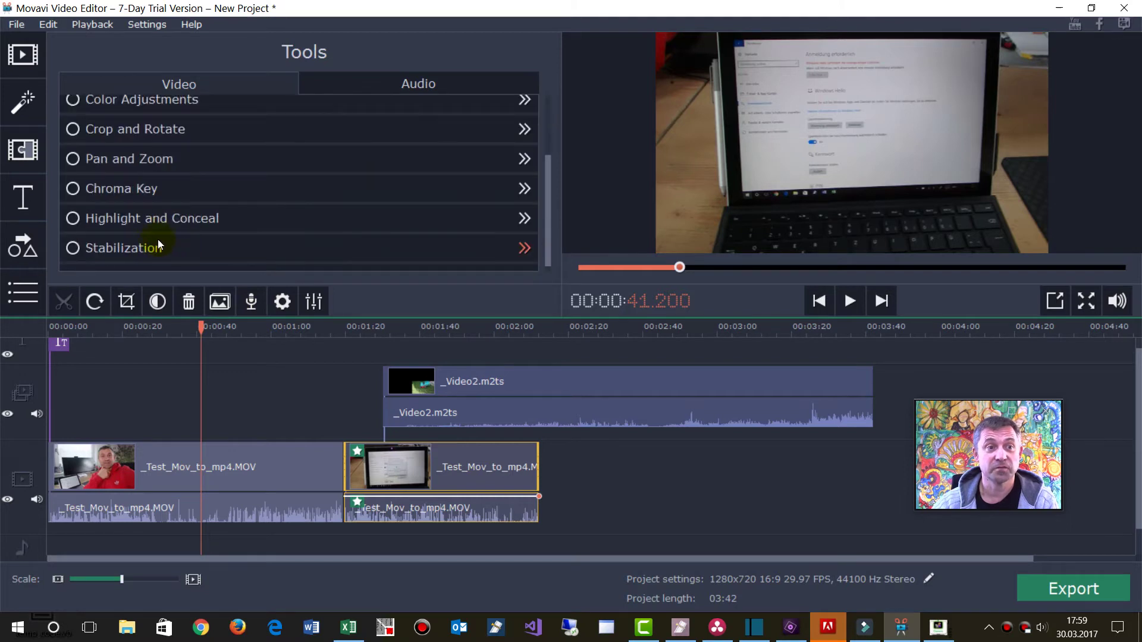
scroll(161, 239, "down", 1)
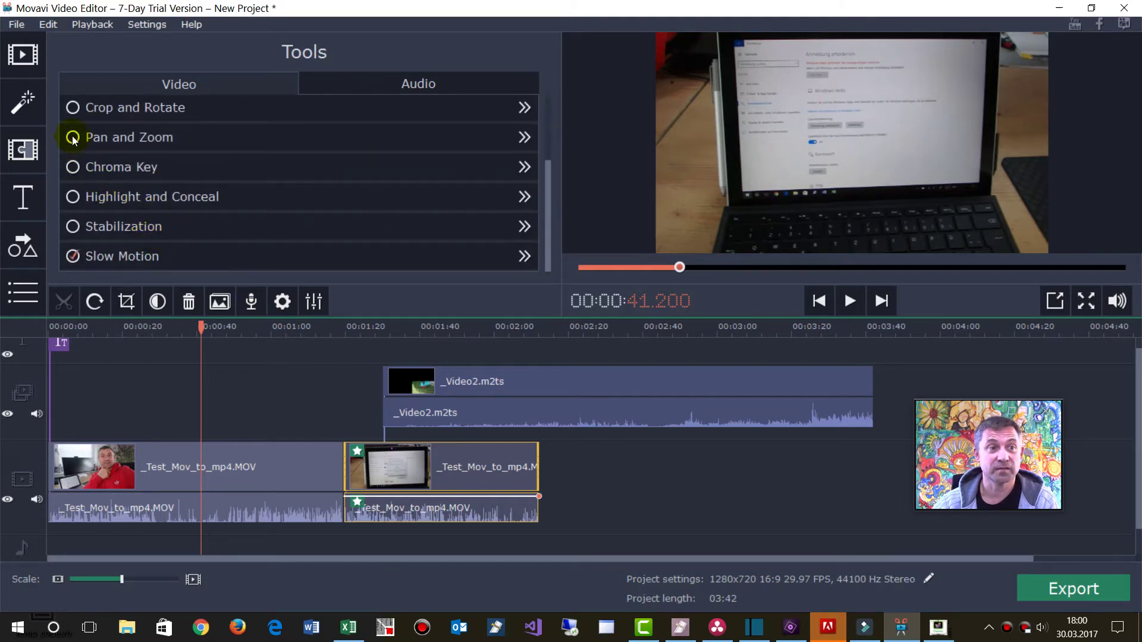
Step: Trim the end of the _Video2.m2ts overlay to a length of about 00:01:36 and enlarge its picture-in-picture frame
left_click(455, 403)
left_click(469, 393)
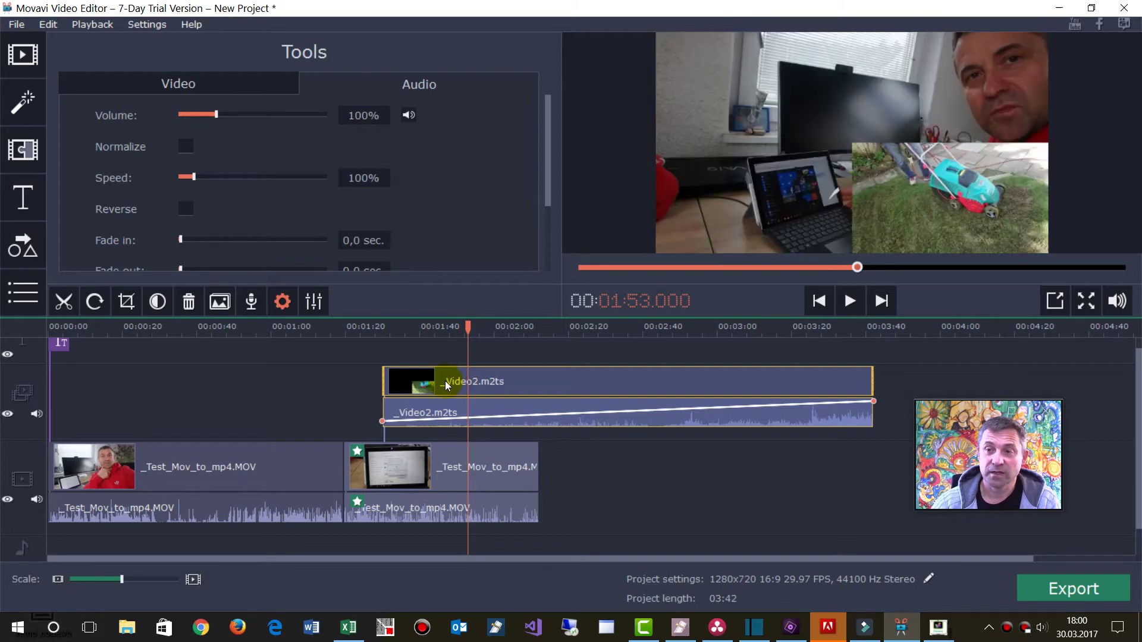
left_click(445, 381)
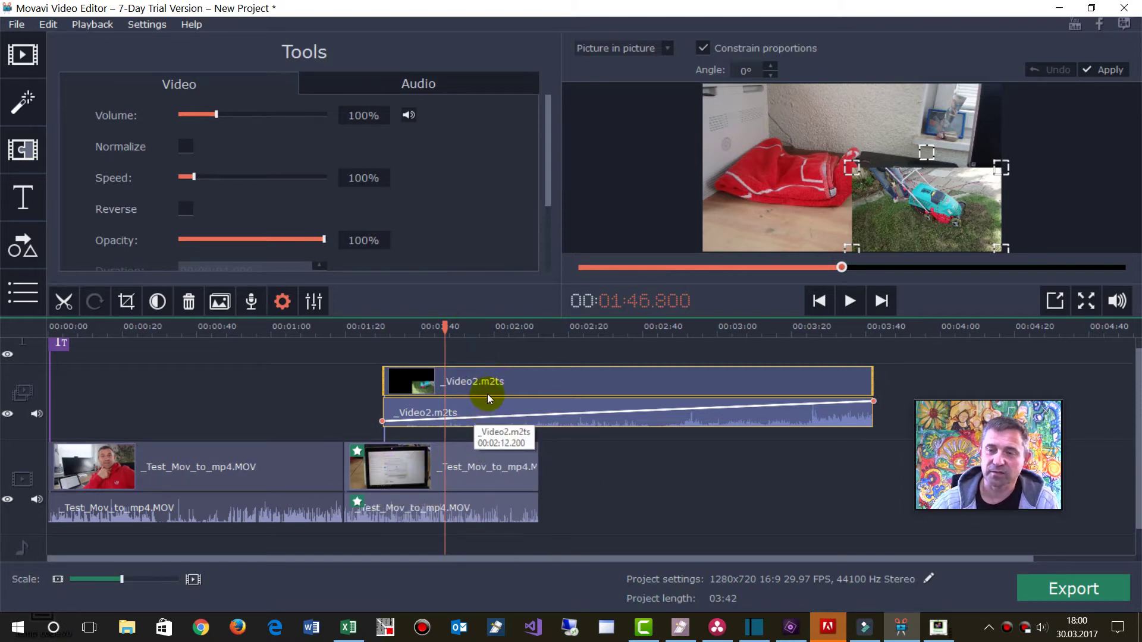
left_click_drag(874, 377, 739, 387)
left_click(645, 392)
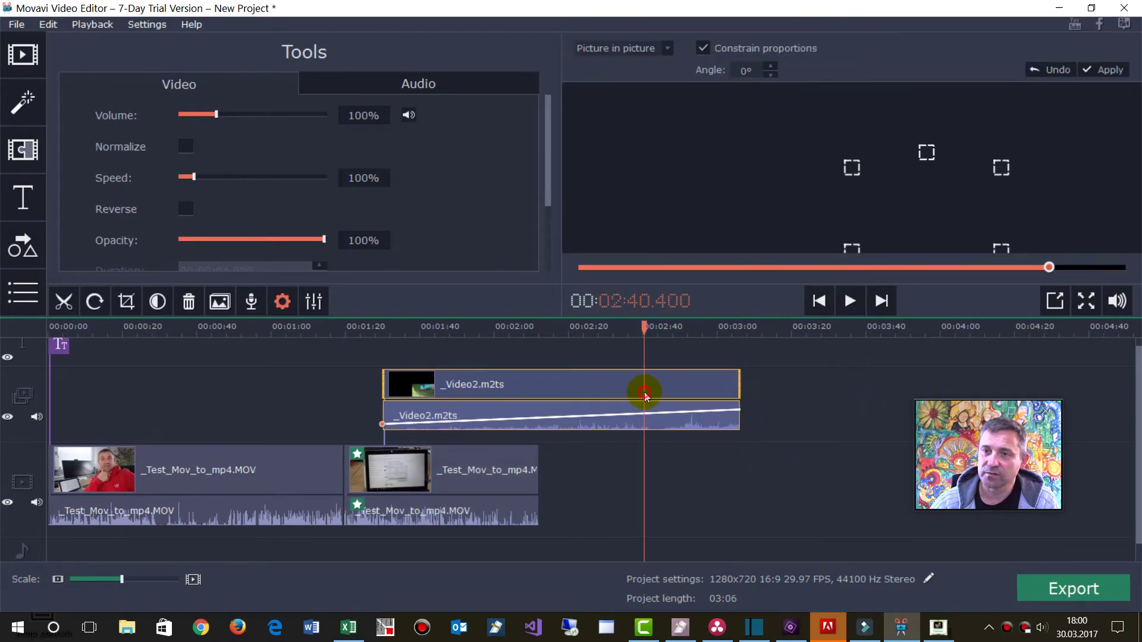
left_click_drag(851, 171, 765, 181)
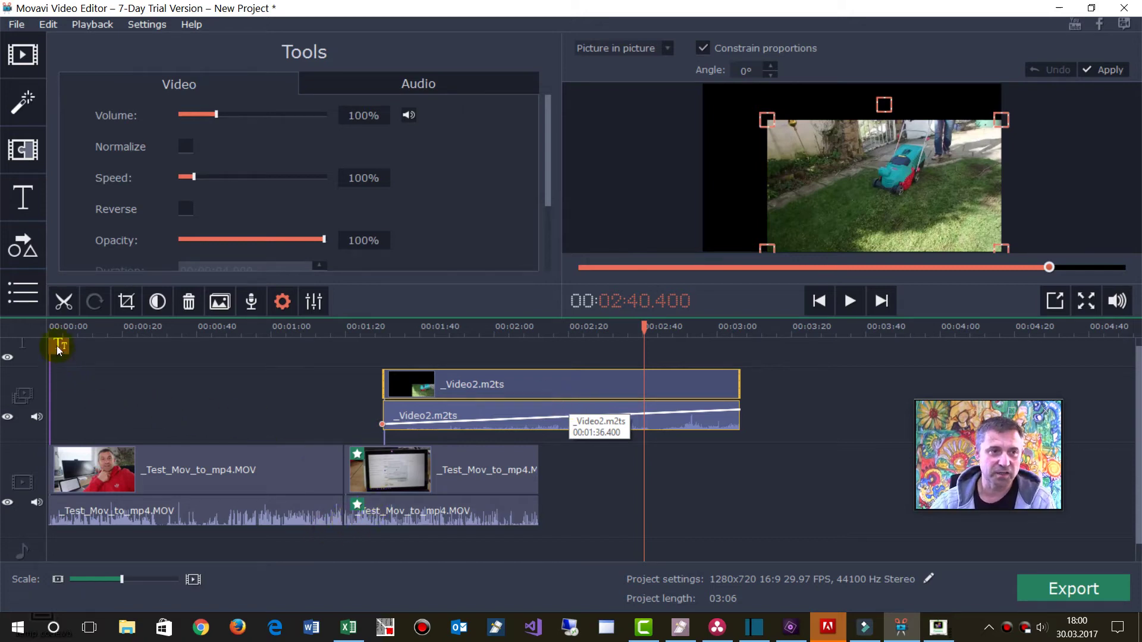
Step: Add an Animated rectangle callout to the title track at about 00:00:50 and check its animation up to 00:00:52.400
left_click(25, 238)
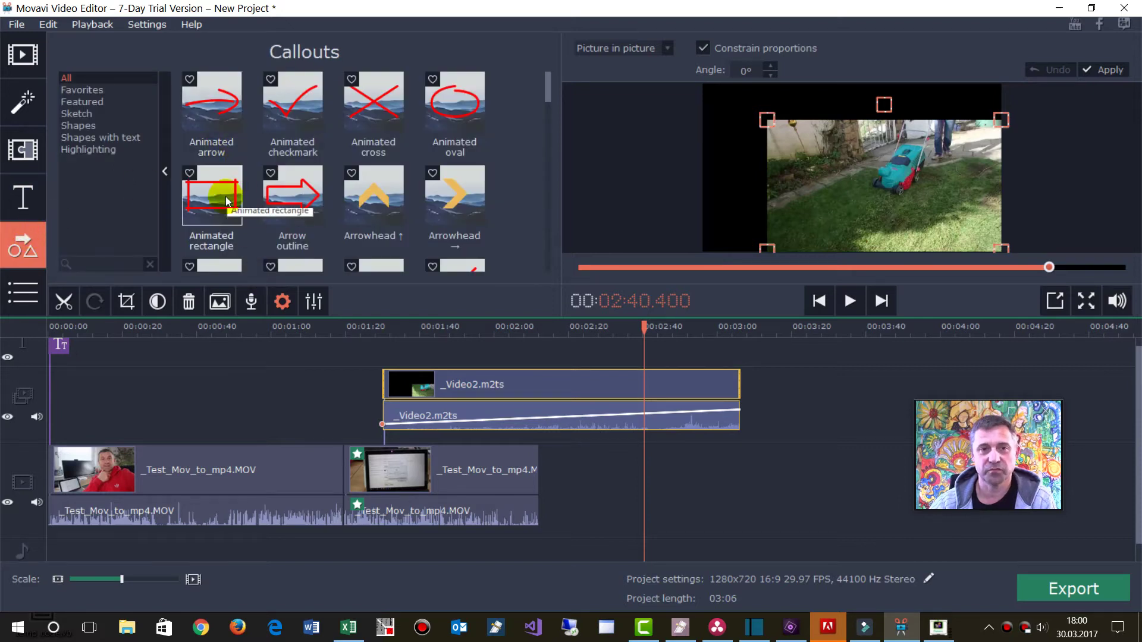
left_click(240, 476)
left_click_drag(240, 327, 234, 327)
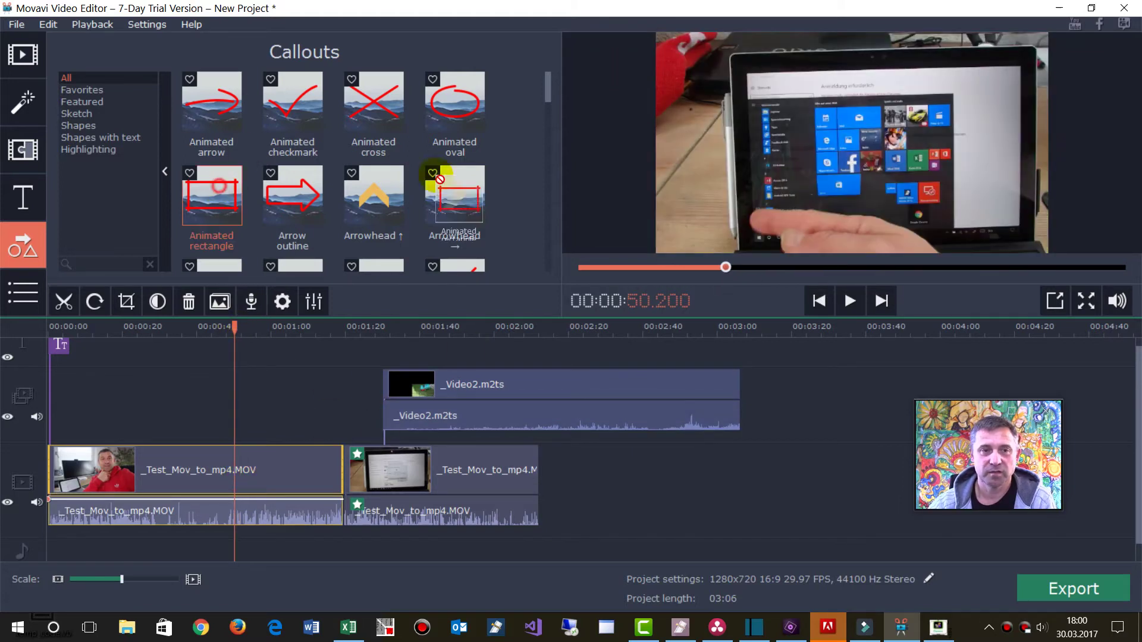
left_click_drag(219, 206, 235, 352)
left_click(241, 338)
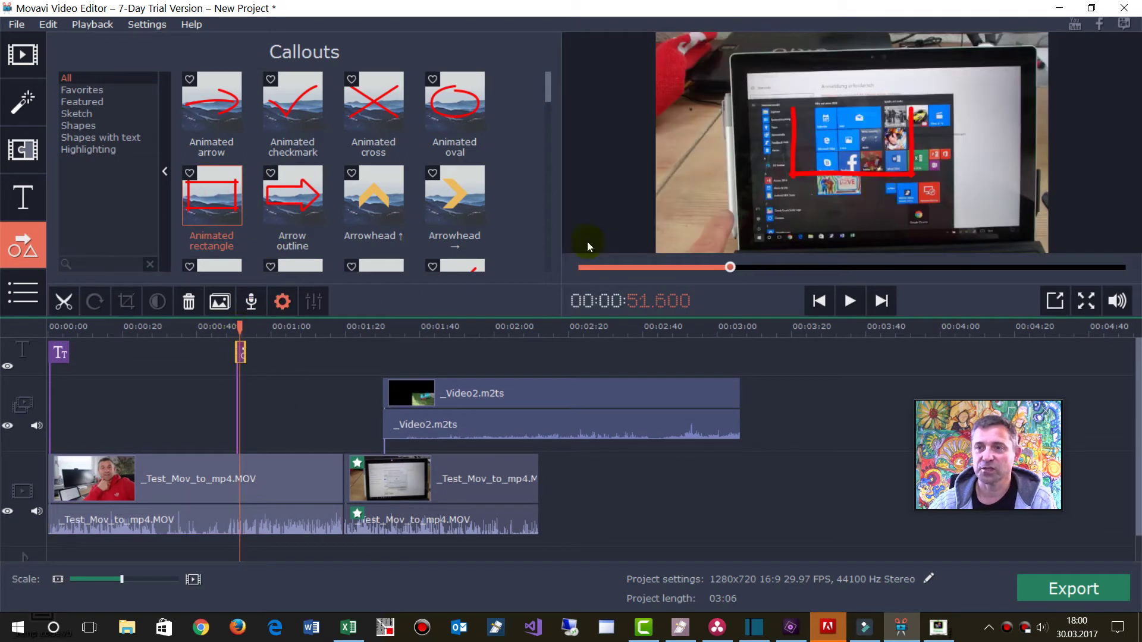
left_click_drag(238, 326, 243, 326)
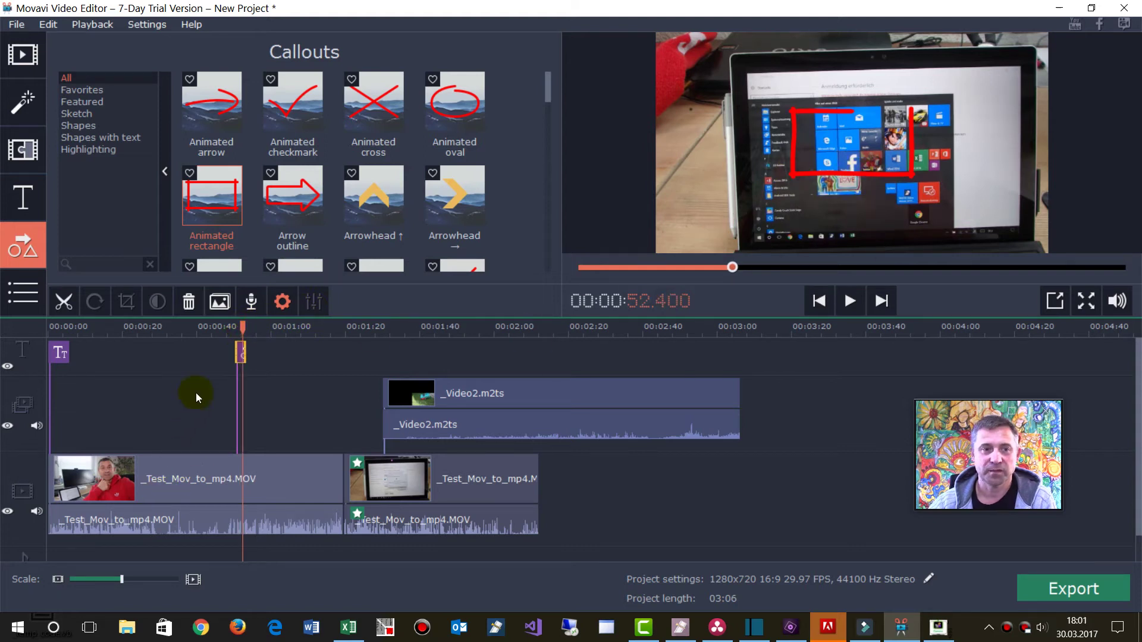
Step: Enlarge the Animated rectangle callout at two opposite corners to frame the Start menu shown on the laptop
left_click(240, 356)
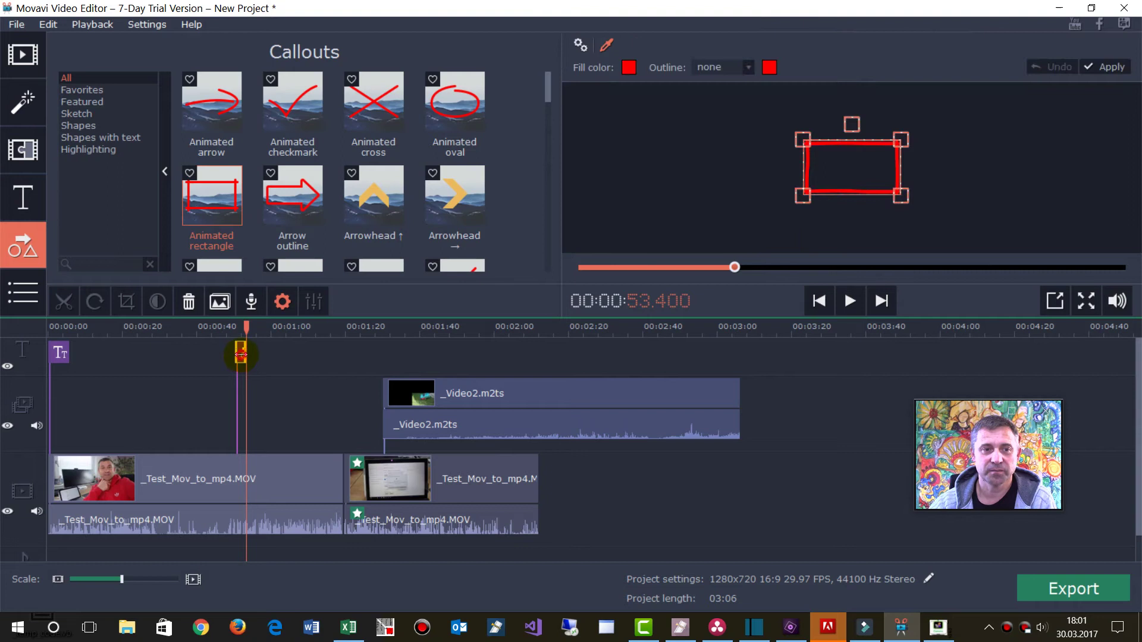
left_click(294, 364)
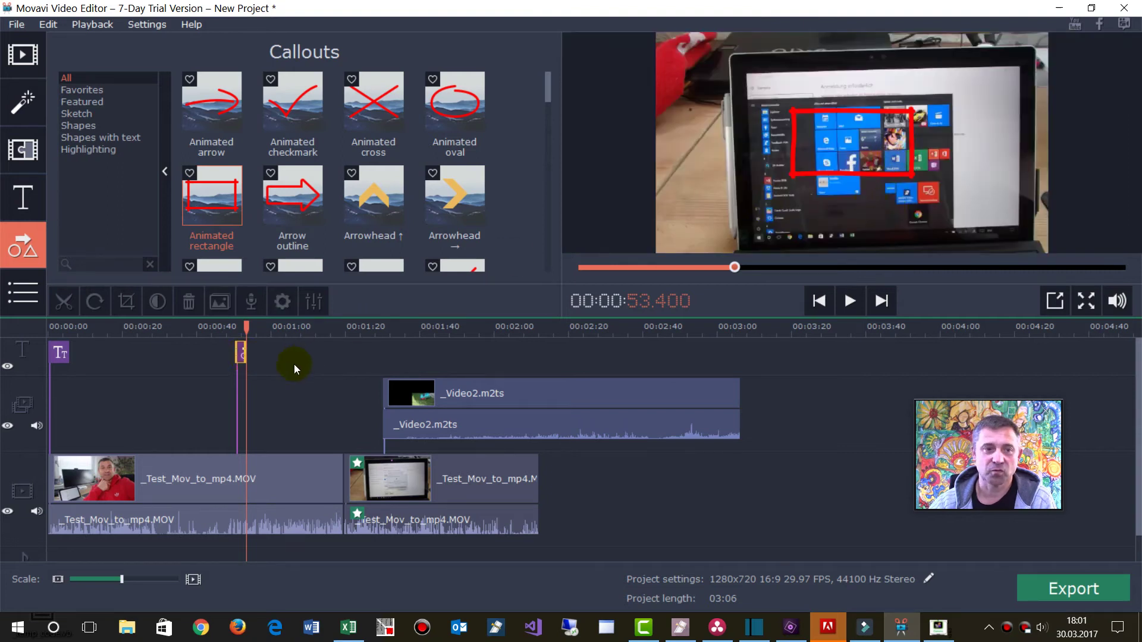
scroll(261, 370, "up", 2)
left_click(433, 346)
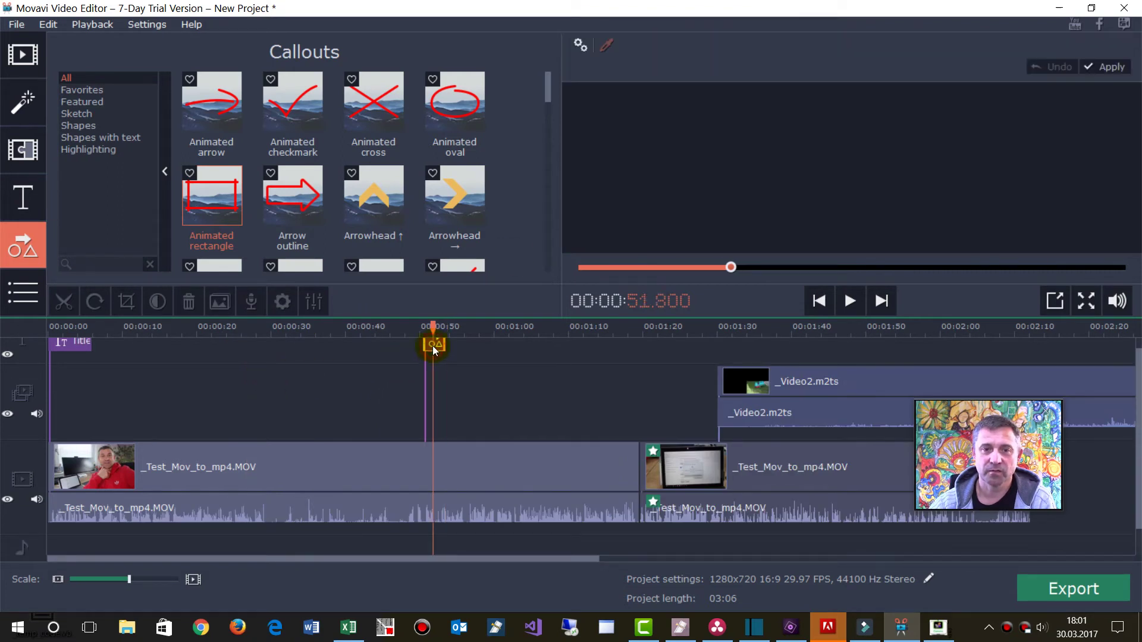
left_click_drag(801, 201, 775, 172)
left_click(868, 180)
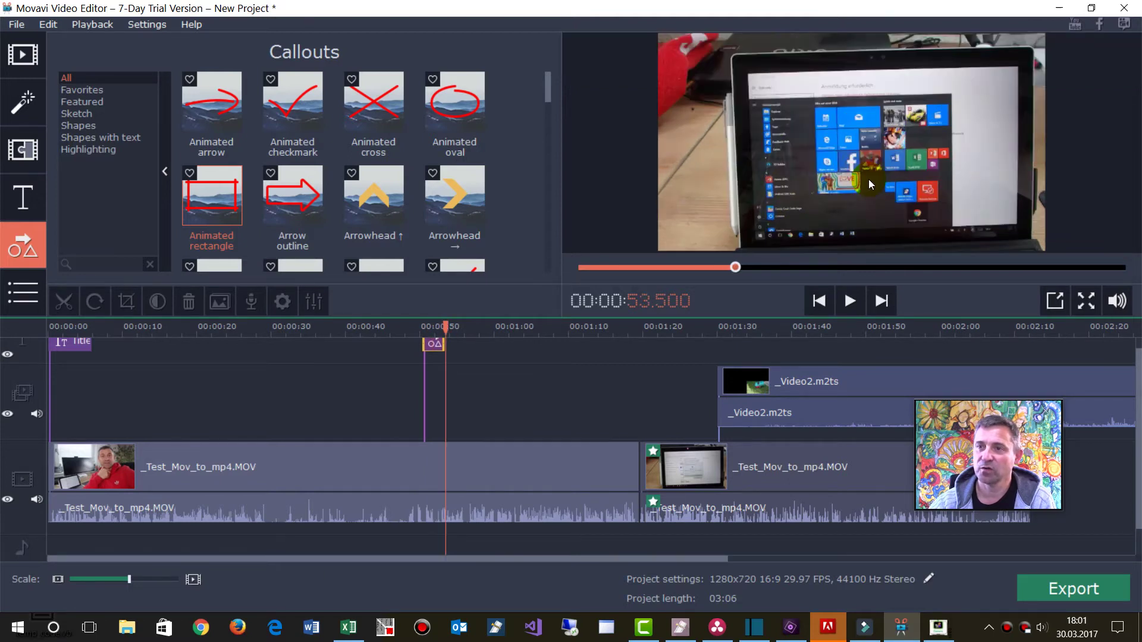
left_click(431, 348)
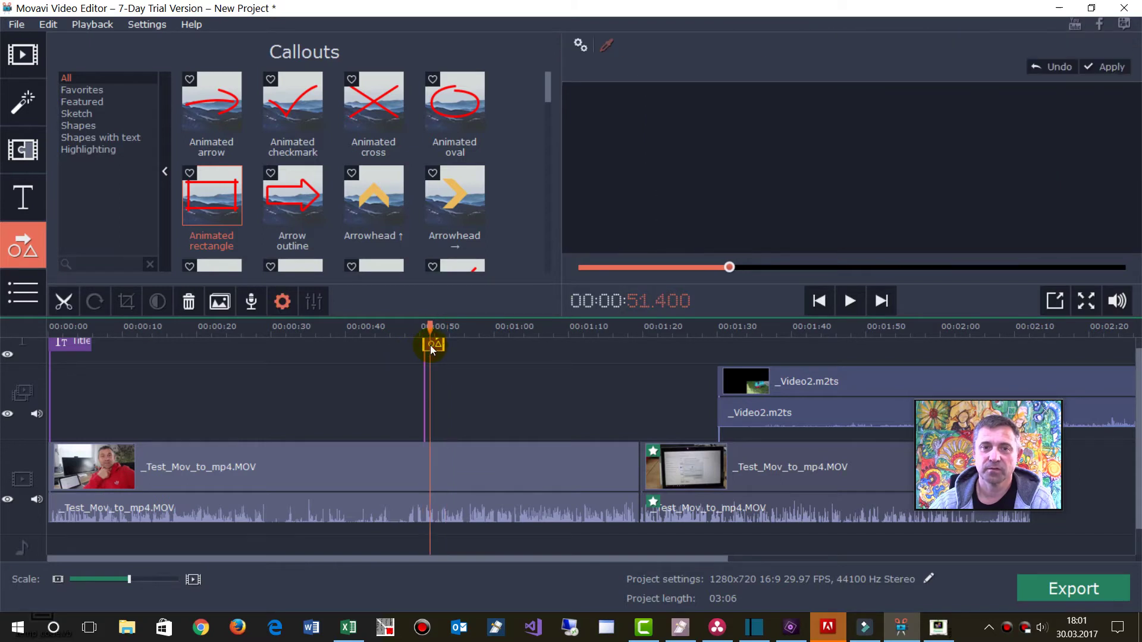
left_click_drag(867, 179, 935, 231)
Step: Play the enlarged callout from just before its start, stop playback, and move the playhead to 00:00:59.600
left_click_drag(431, 325, 415, 325)
left_click(850, 301)
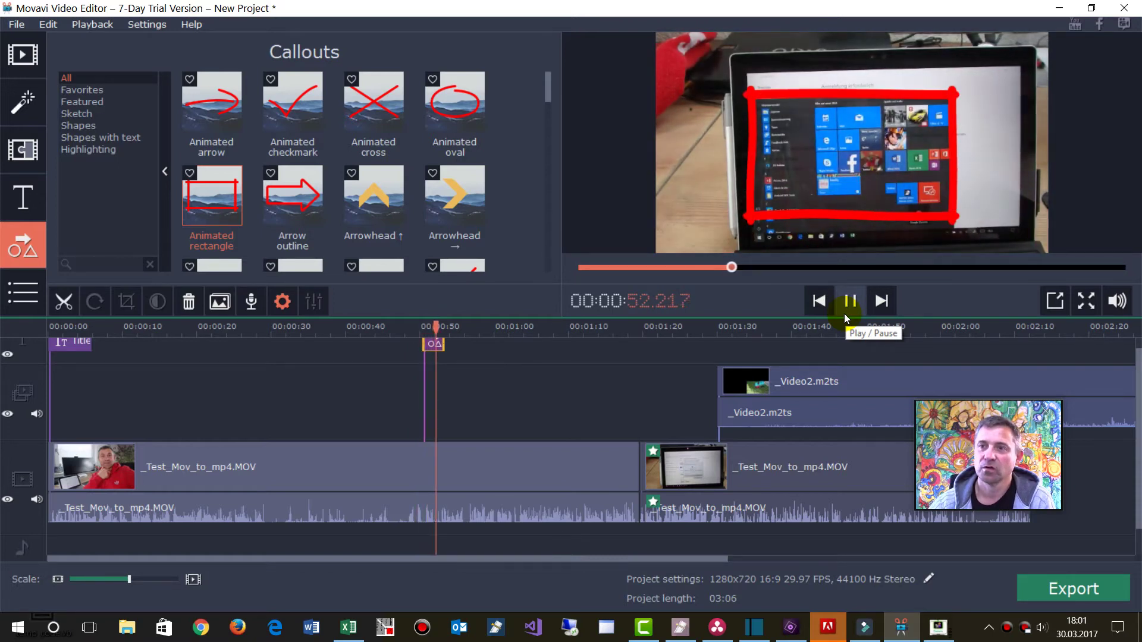
key("space")
left_click_drag(454, 328, 489, 327)
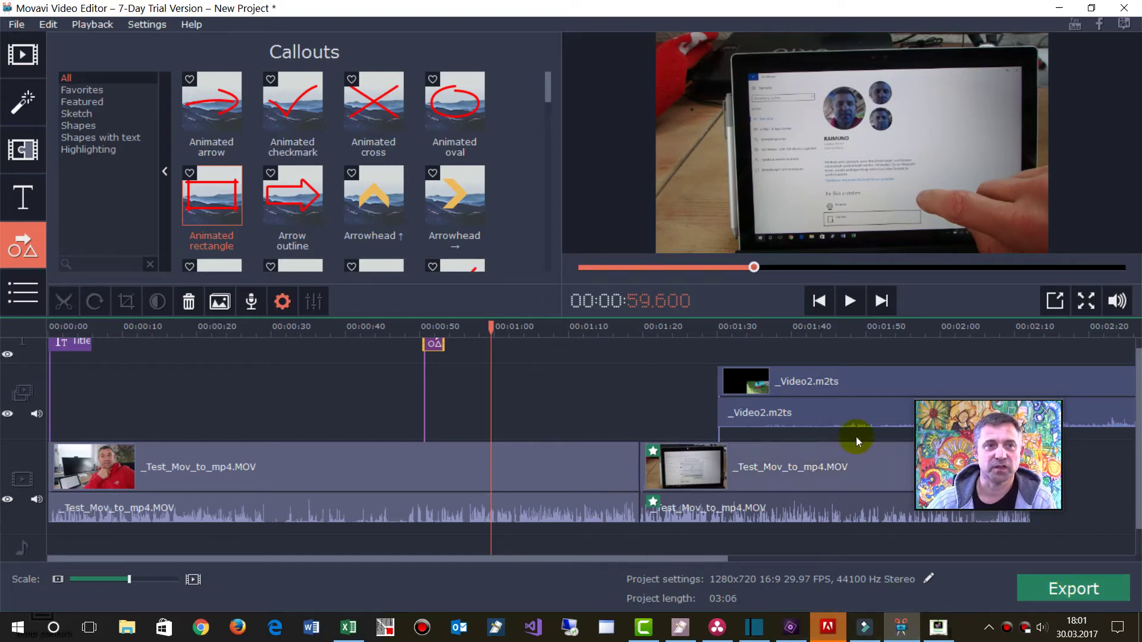
Step: Return to the Excel workbook, review Movavi's price and star rating, and open the Magix sheet
left_click(1059, 8)
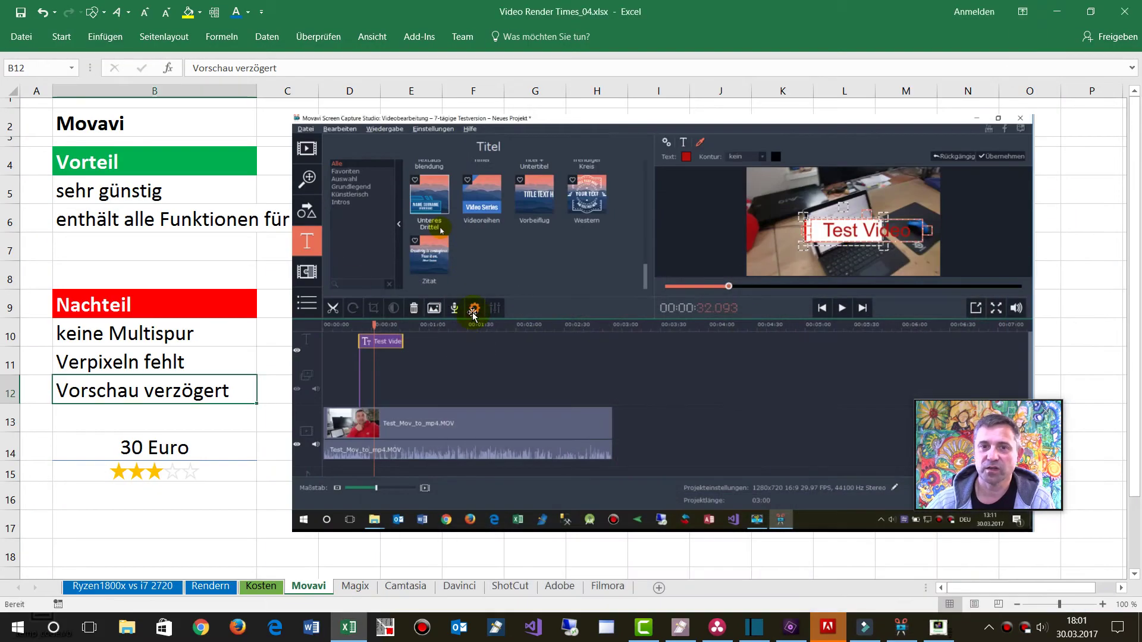
left_click(173, 472)
left_click(174, 453)
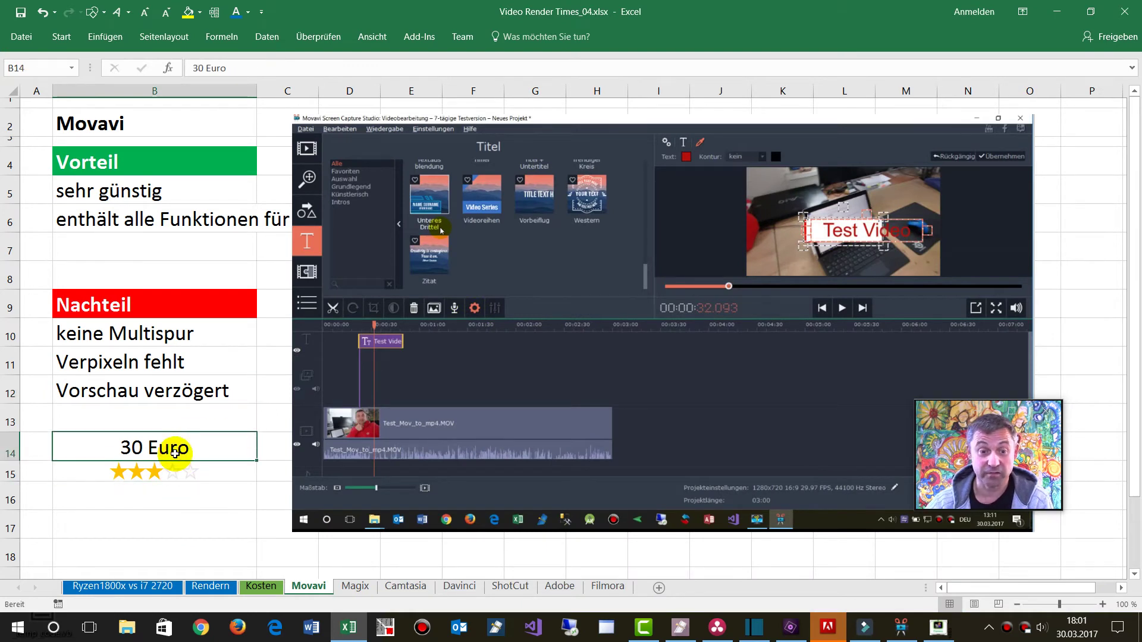
left_click(356, 588)
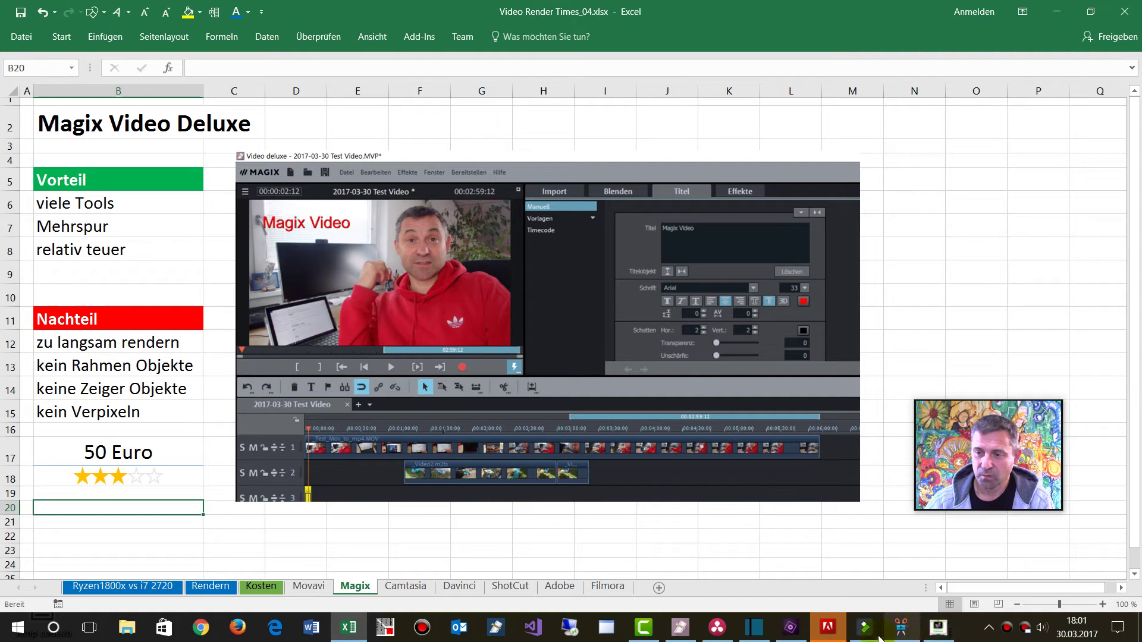
Step: Switch to Magix Video deluxe and delete every object from the tracks of the 2017-03-30 Test Video timeline
mouse_move(745, 638)
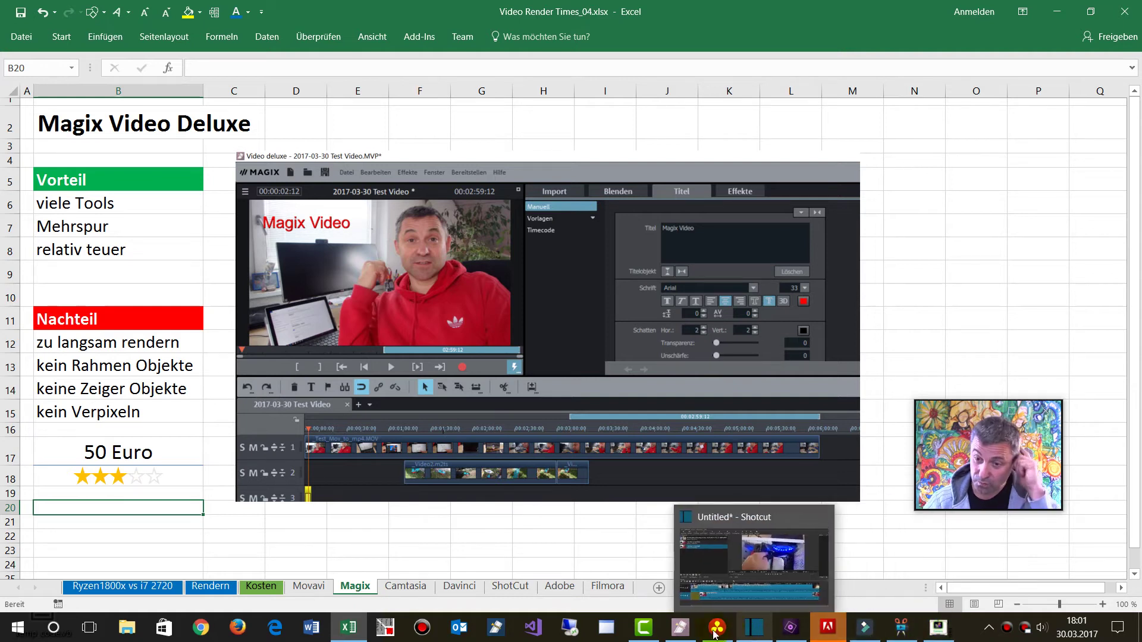
left_click(680, 628)
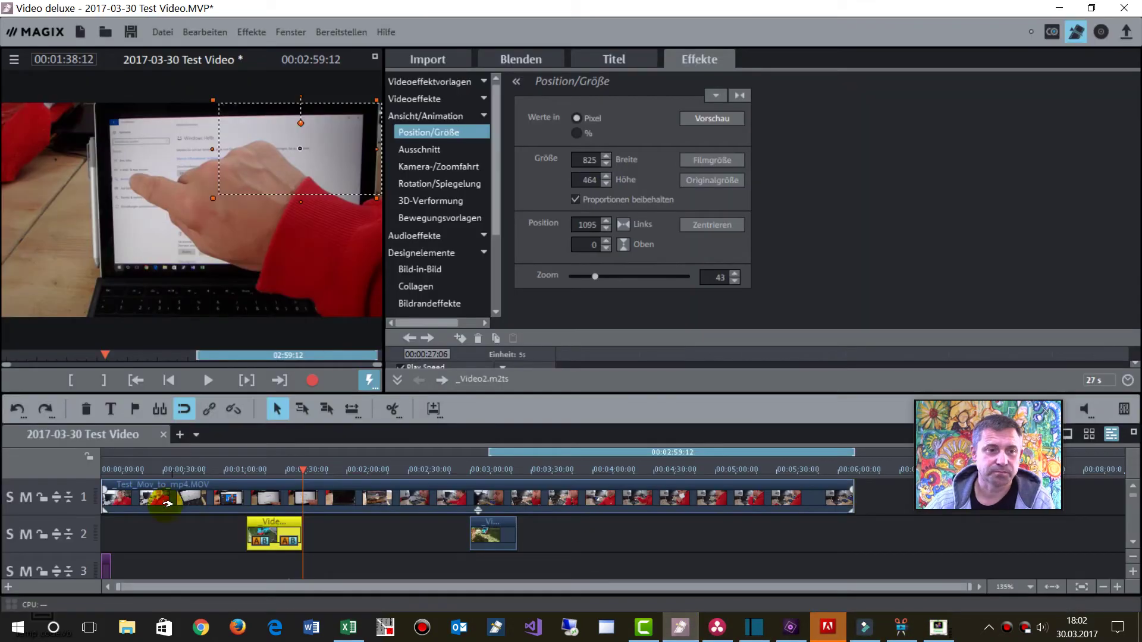
left_click(156, 526)
left_click(347, 564)
key("ctrl+a")
key("Delete")
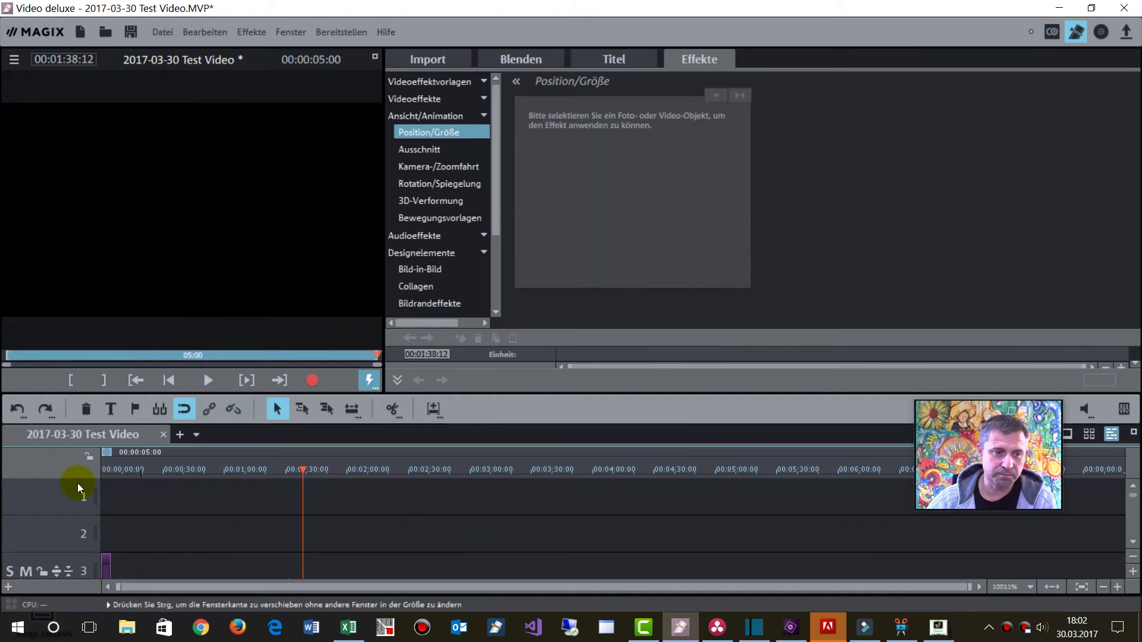
left_click_drag(137, 565, 91, 550)
key("Delete")
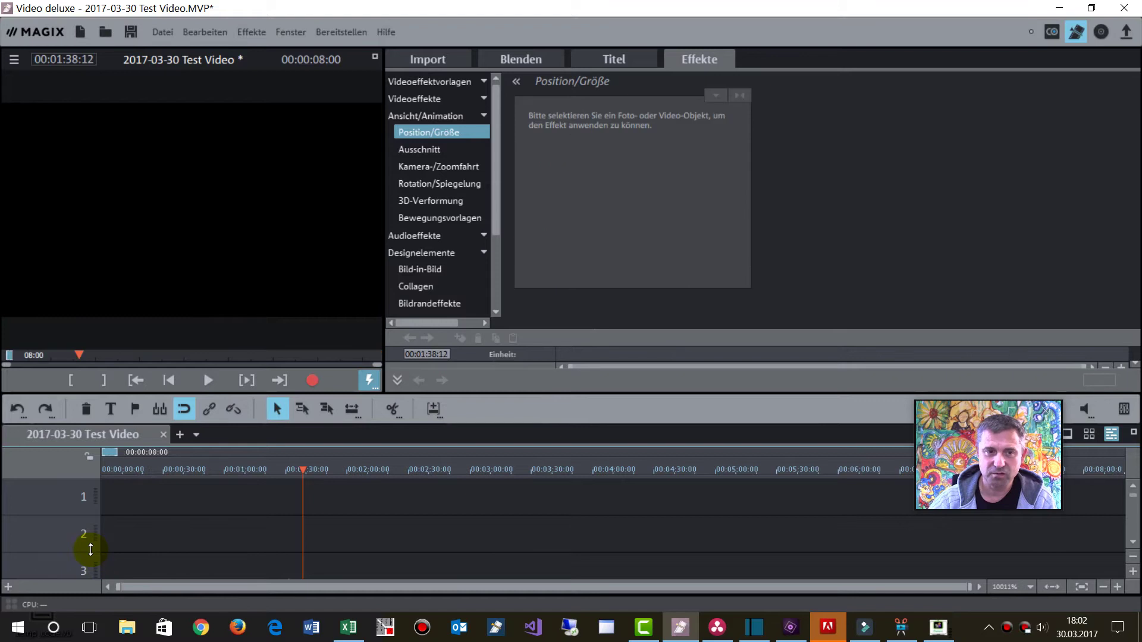
Step: Create a new project named 2017-03-30 Magix with the PAL HDTV 1080i 16:9 film settings, discarding changes to the previous project
left_click(162, 31)
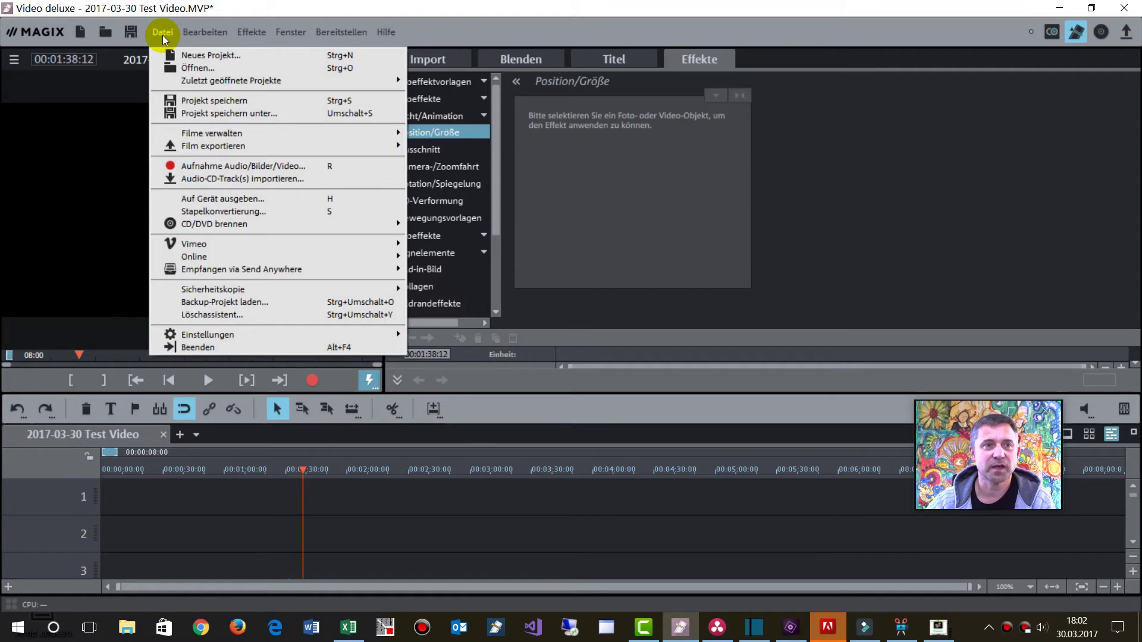
left_click(163, 32)
left_click(162, 32)
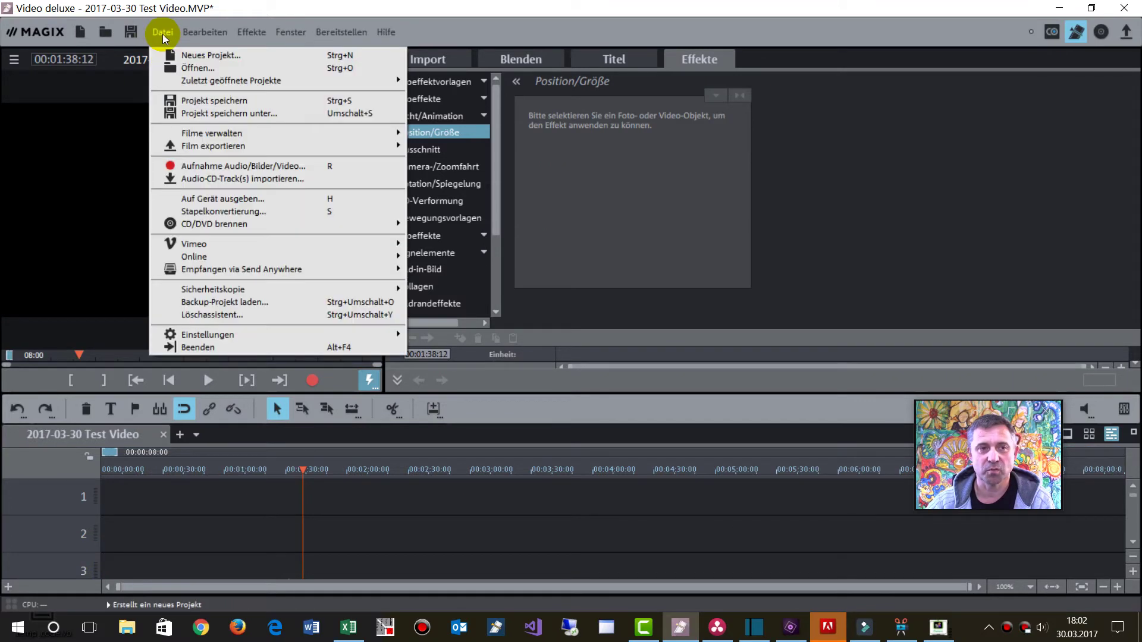
left_click(186, 57)
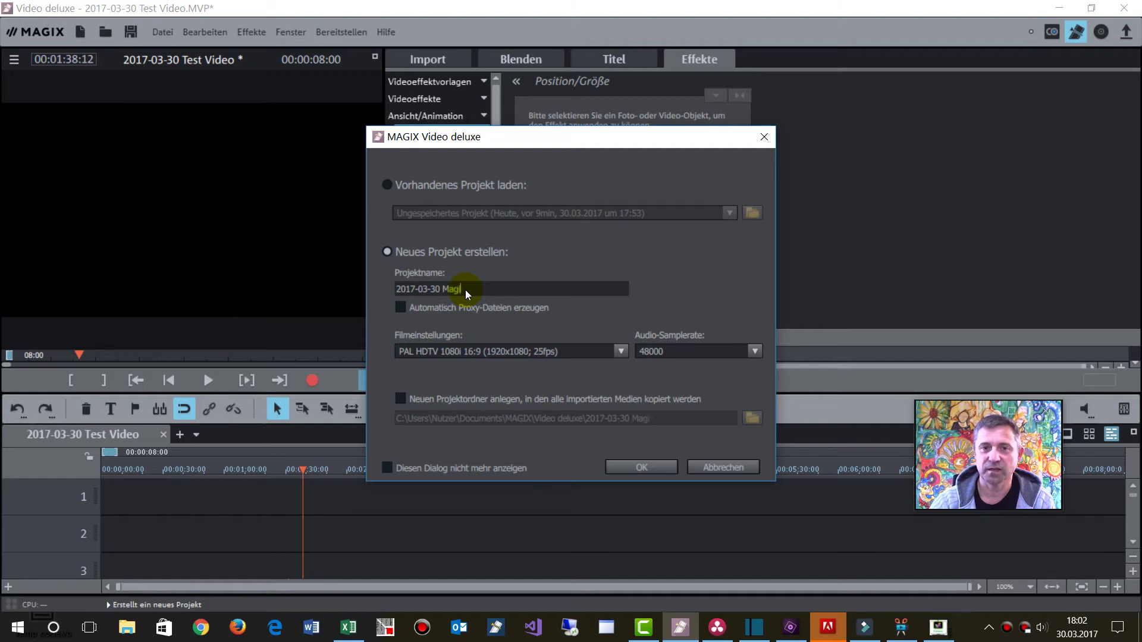
left_click(633, 464)
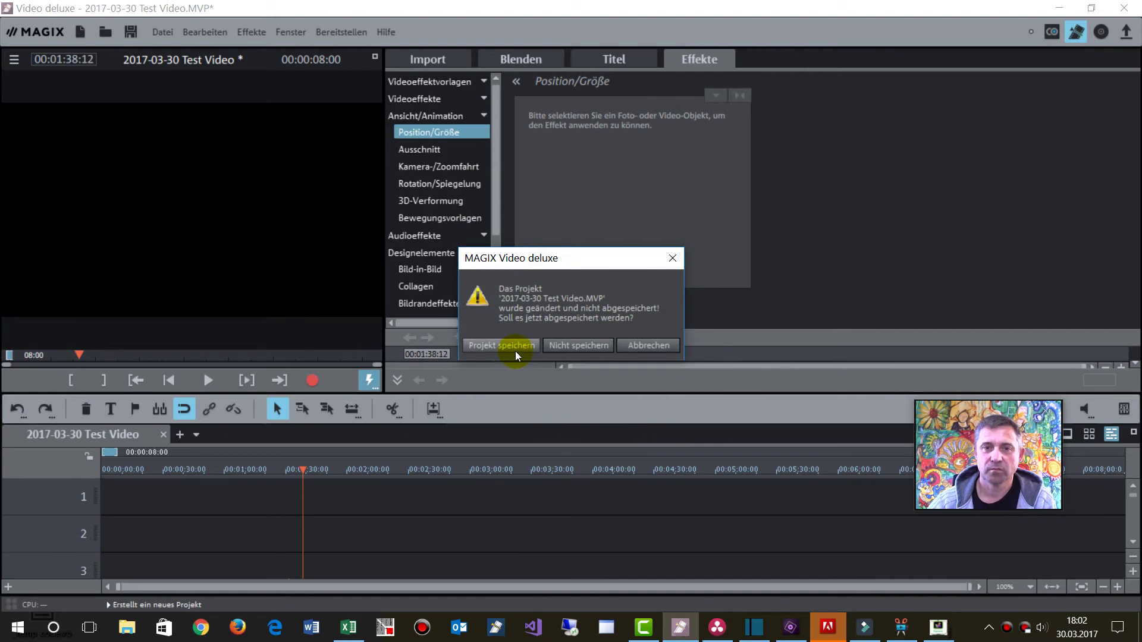
left_click(560, 346)
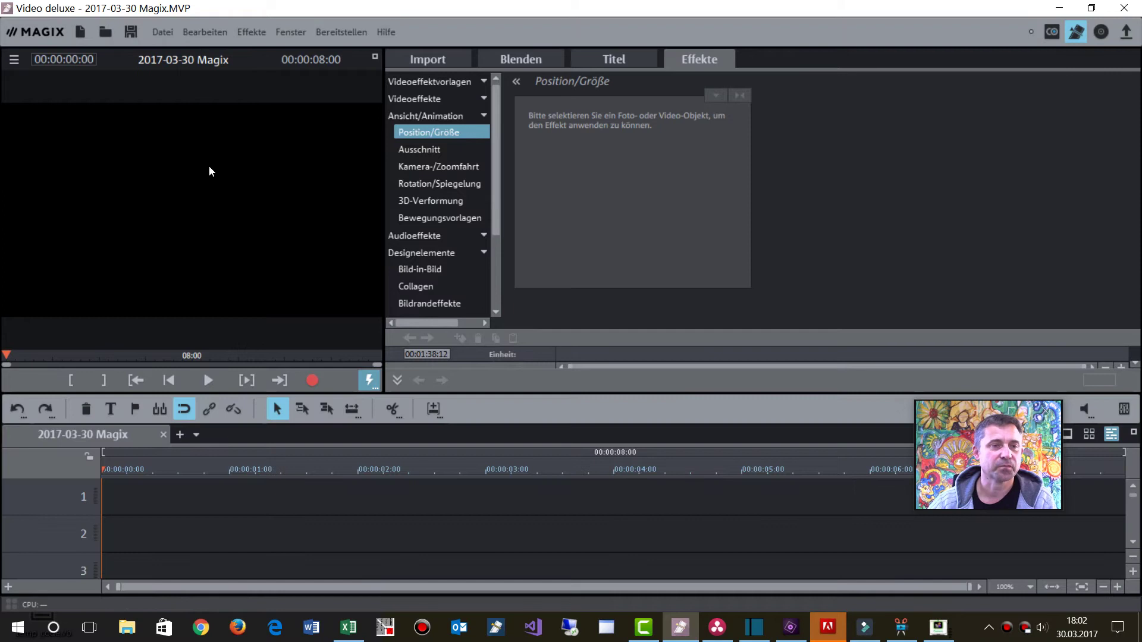
left_click(163, 34)
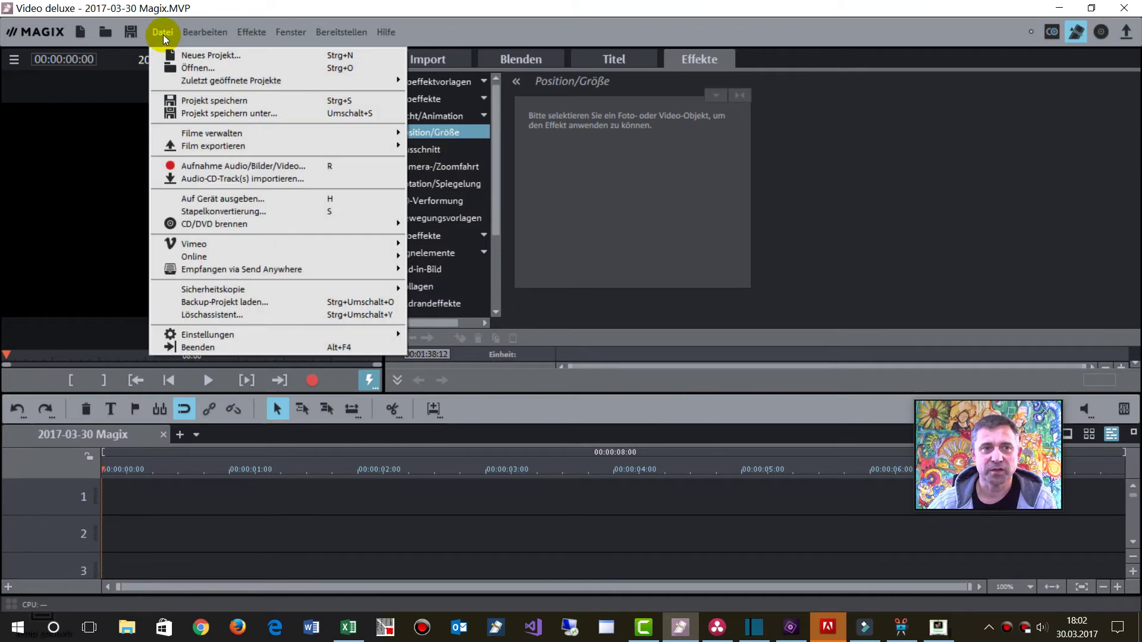
mouse_move(224, 146)
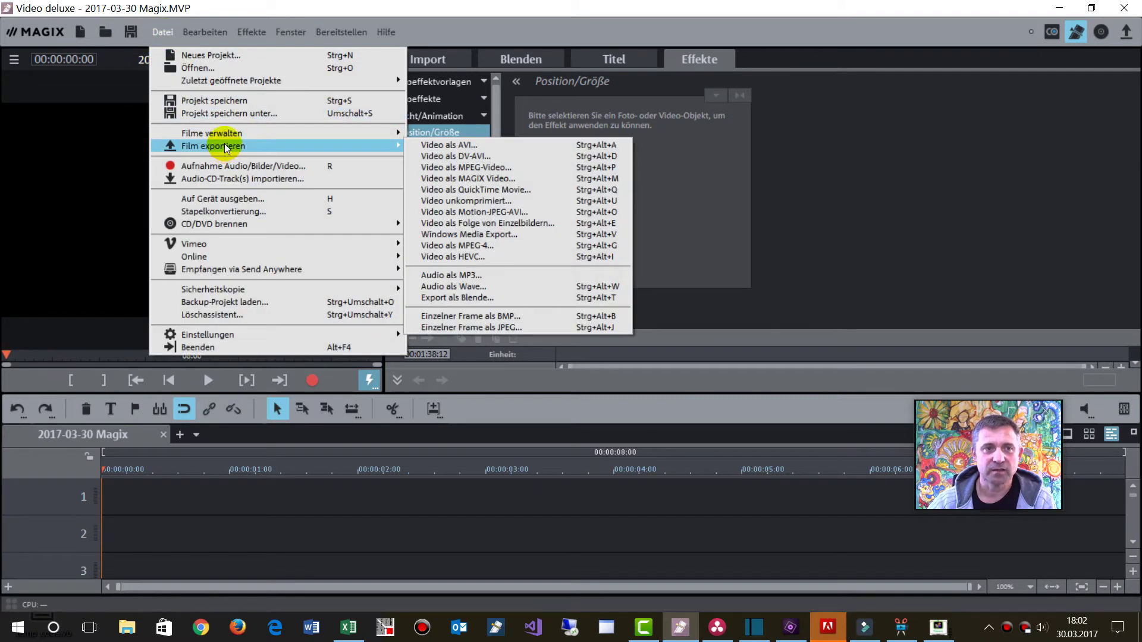
left_click(657, 219)
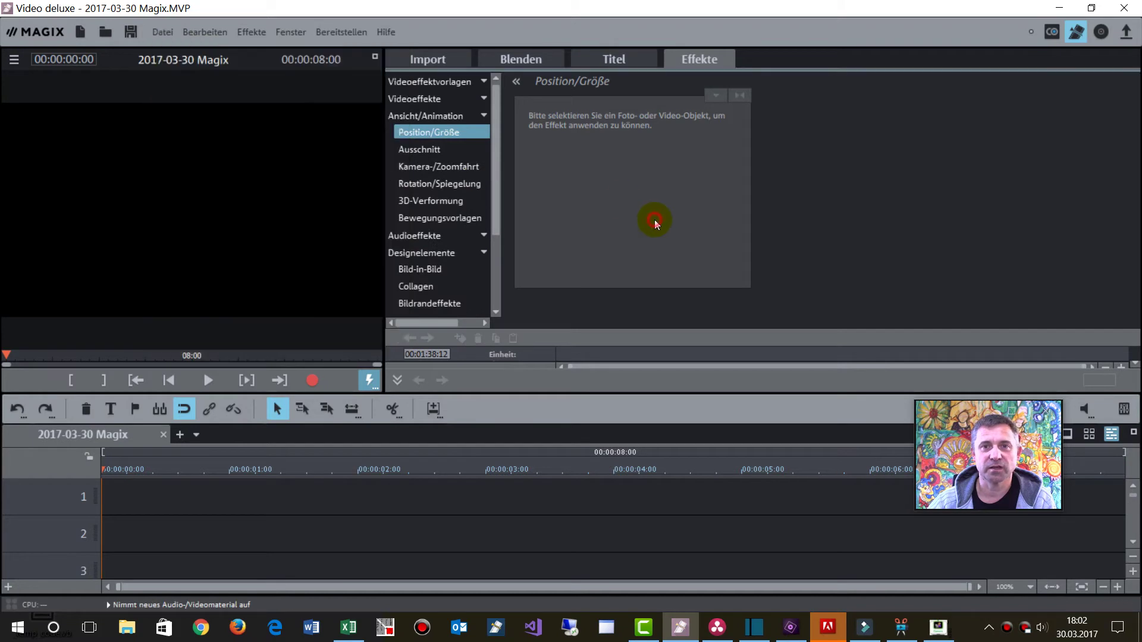
Step: Import _Test_Mov_to_mp4.MOV and _Video2.m2ts onto track 1 without adapting the film settings to the files
left_click(423, 60)
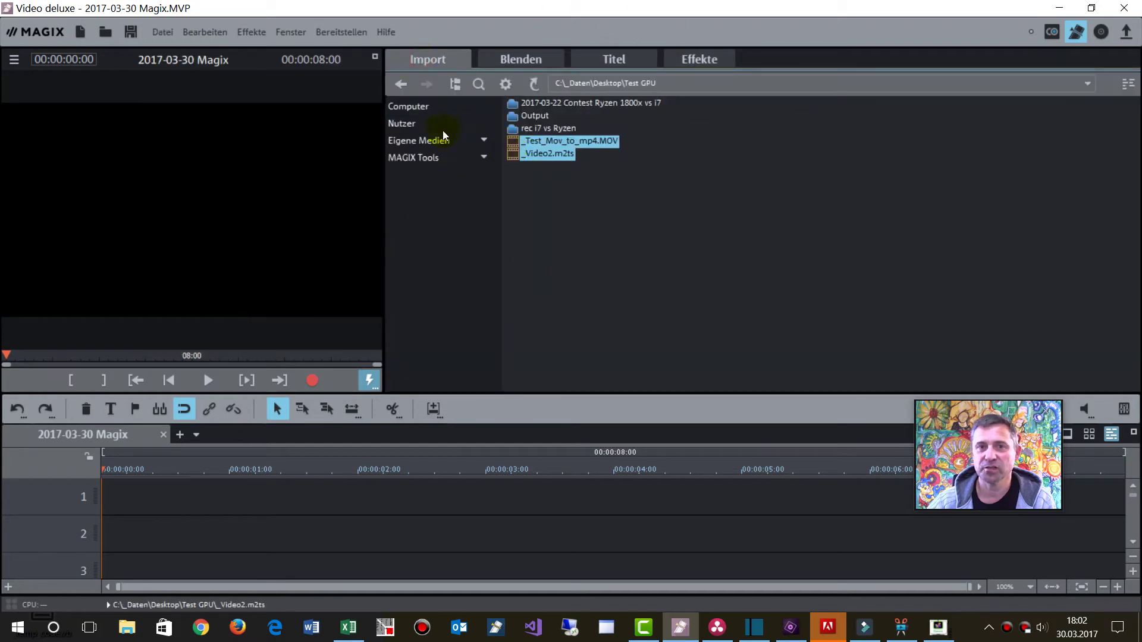
left_click(423, 112)
left_click_drag(535, 153, 128, 486)
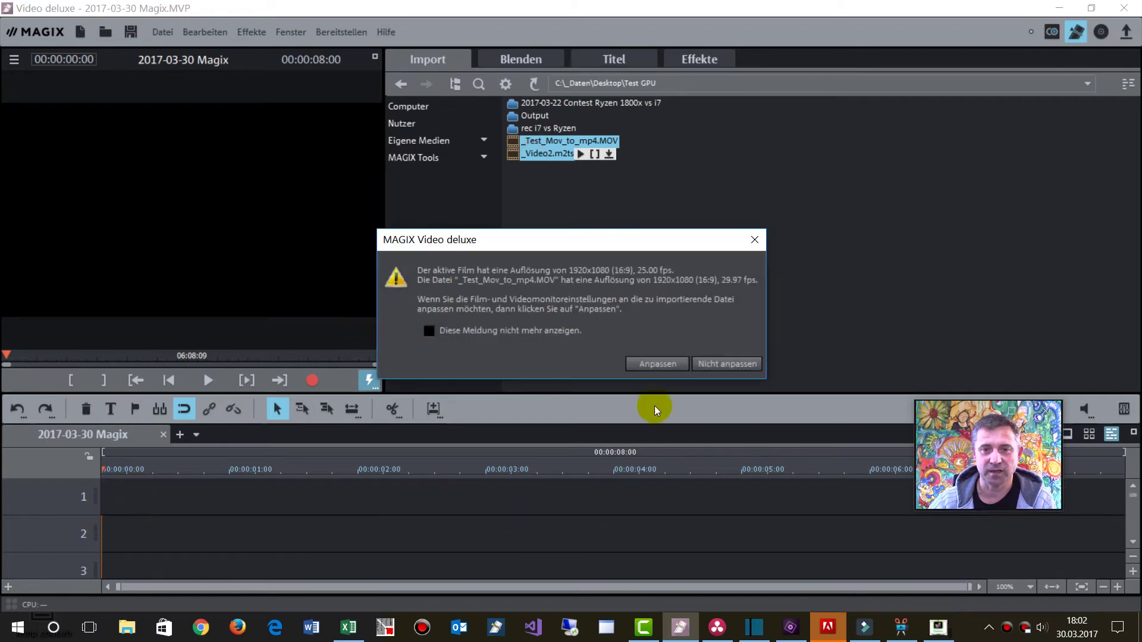
left_click(707, 365)
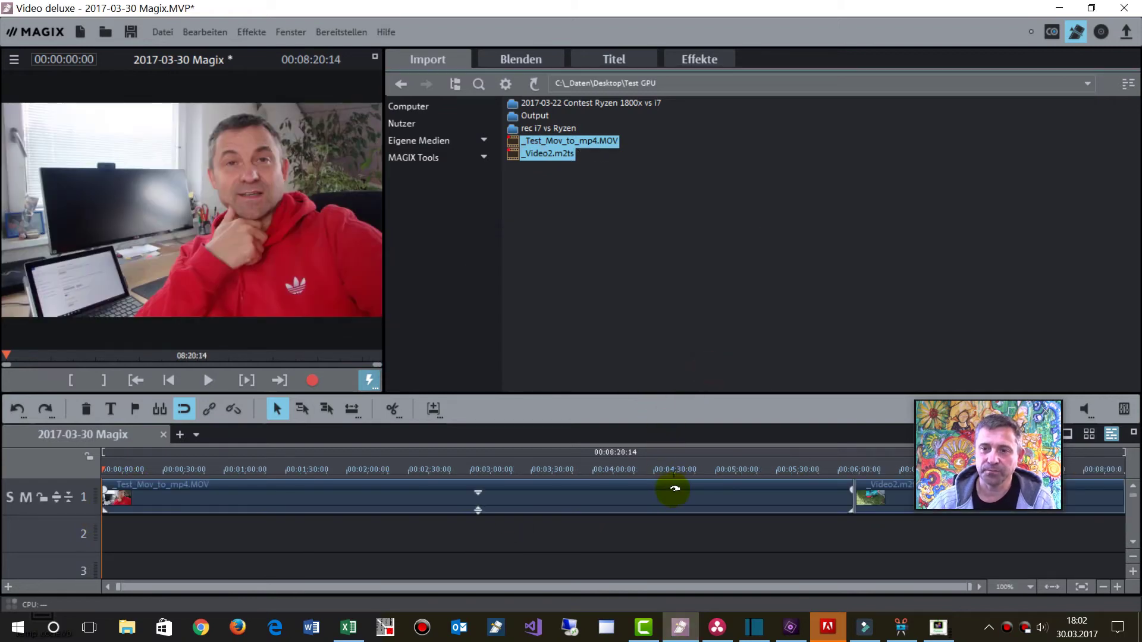
Step: Move the _Video2.m2ts clip to track 2 starting at about 00:00:49, and scrub through it to 00:02:34
left_click(676, 491)
left_click_drag(885, 488, 233, 531)
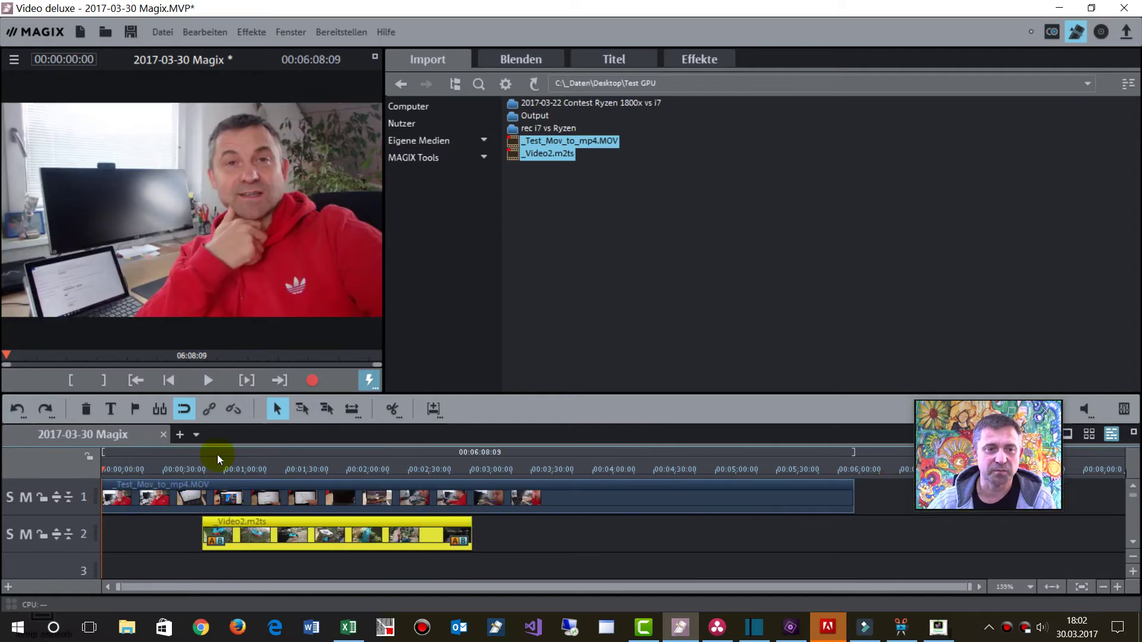
left_click_drag(240, 469, 415, 491)
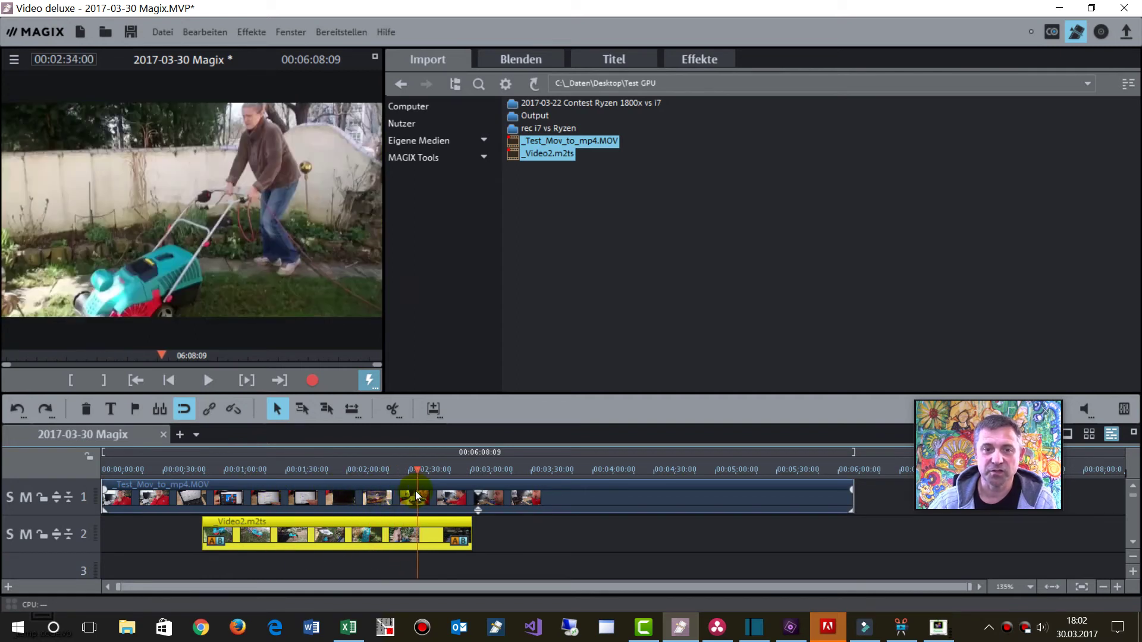
Step: Add the title "mein Titel" on track 3 at the start of the _Video2.m2ts clip, and scrub to the title's end
left_click(615, 55)
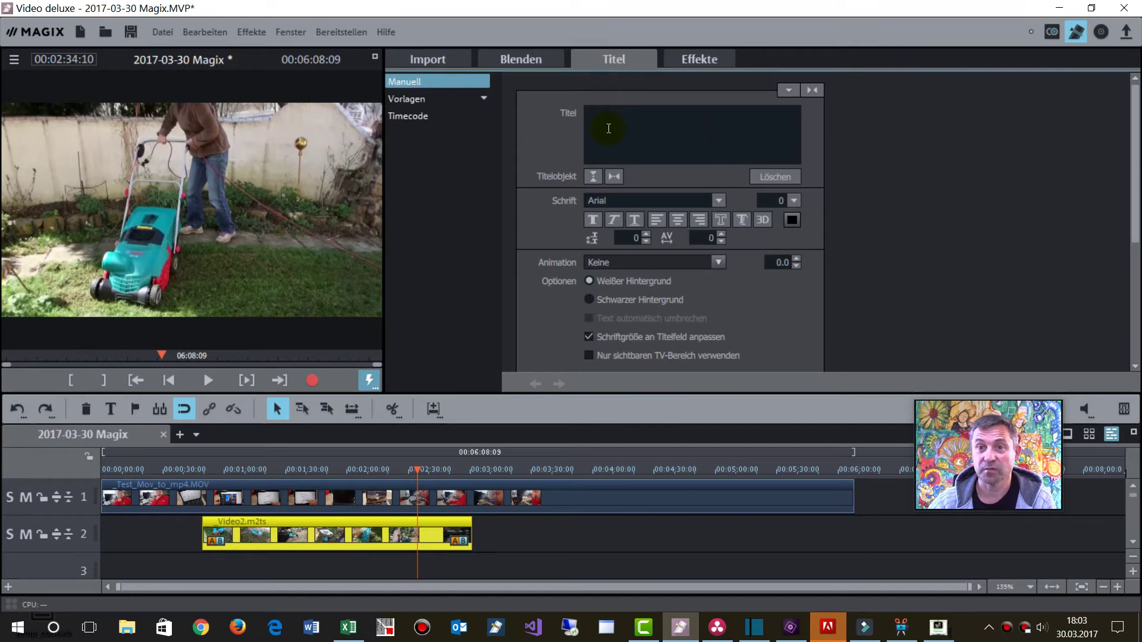
left_click(405, 83)
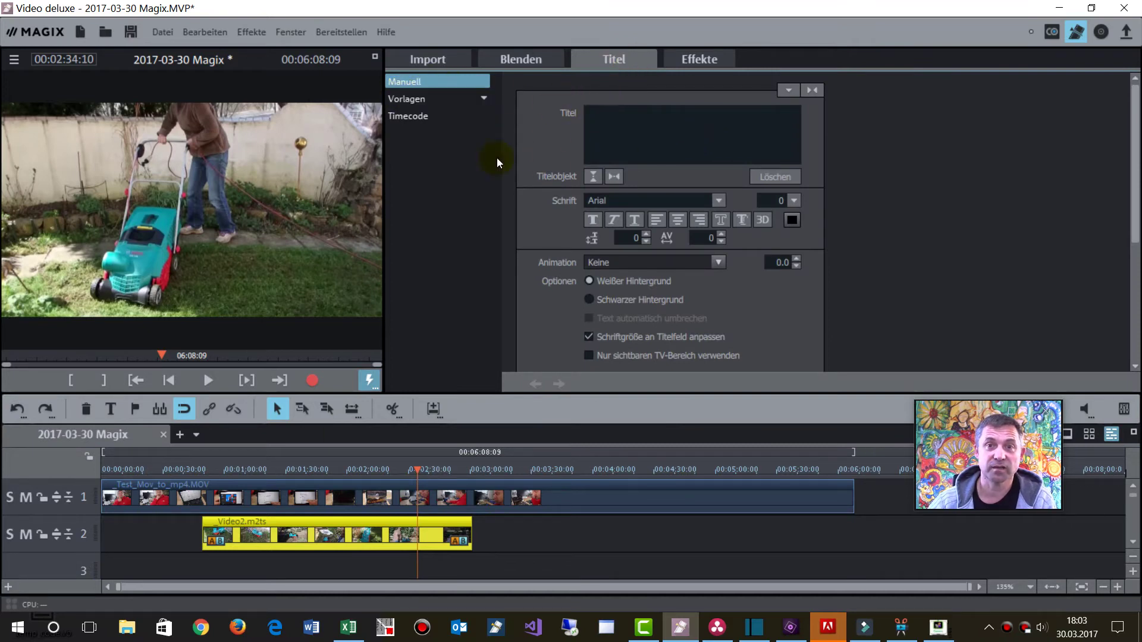
type("mein Titel")
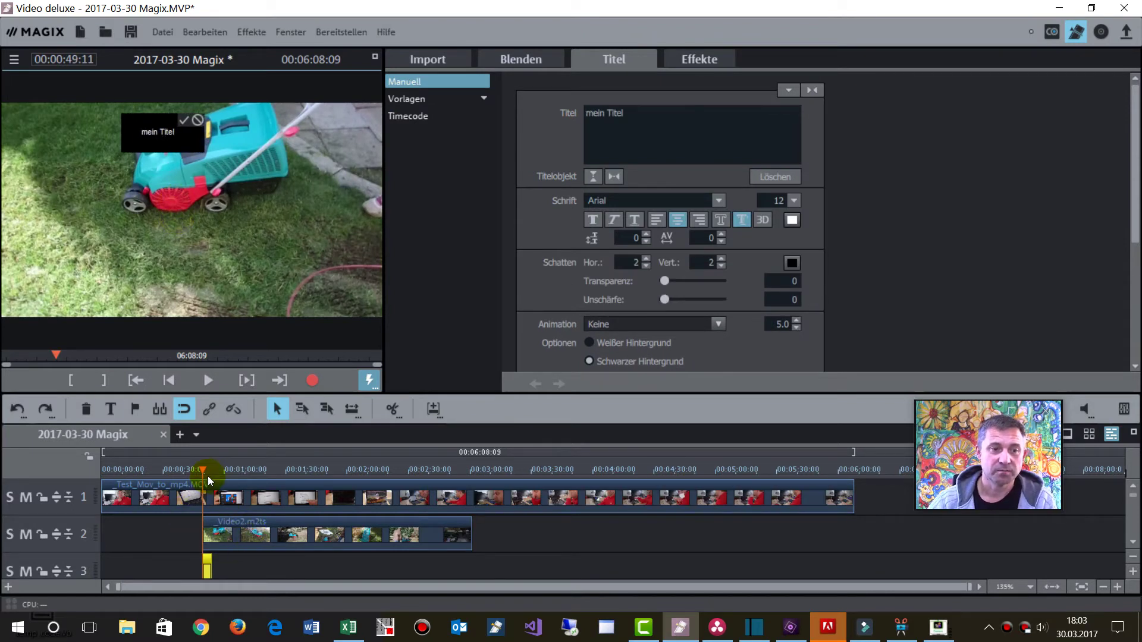
left_click_drag(203, 470, 213, 469)
Step: Set the speed factor of the _Video2.m2ts clip to 4.00 and preview it up to 00:01:06:21
left_click(261, 531)
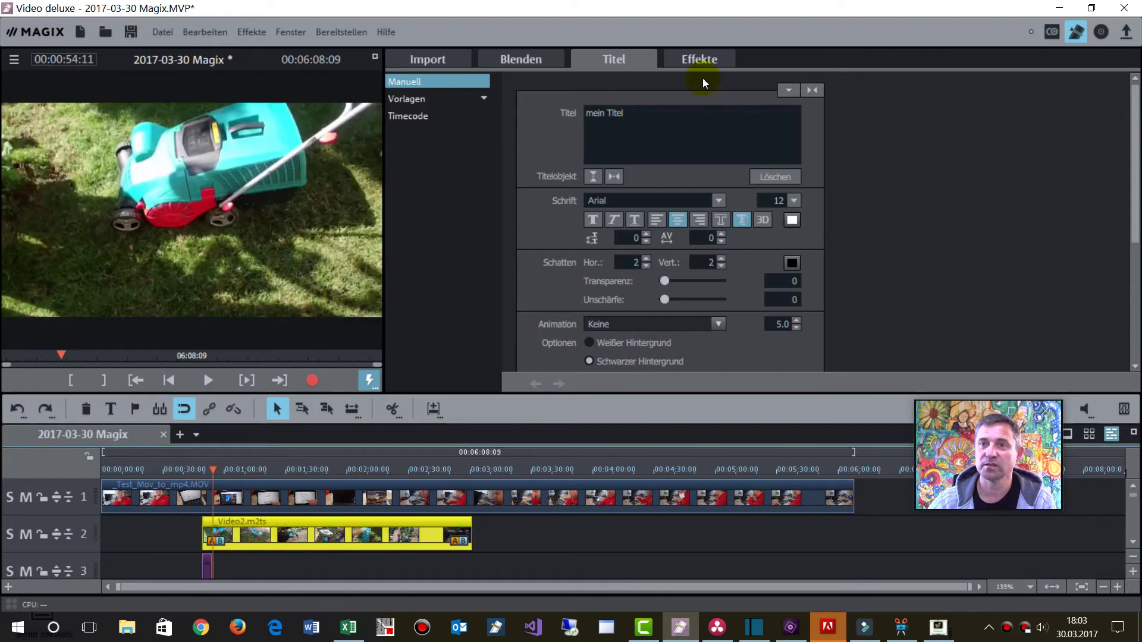
left_click(700, 60)
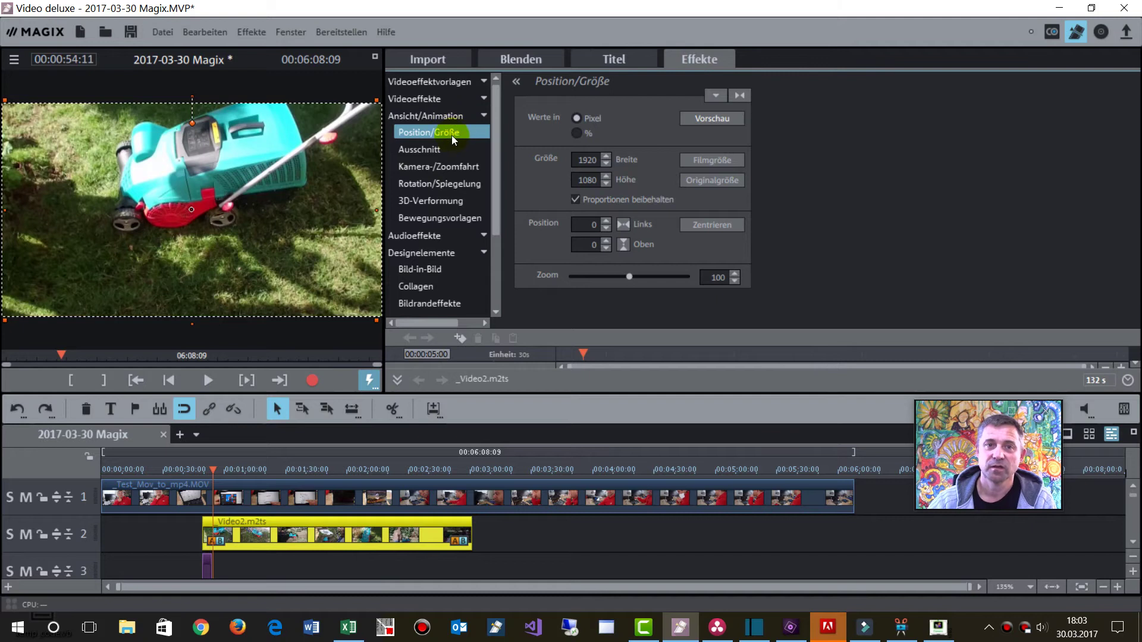
left_click(424, 100)
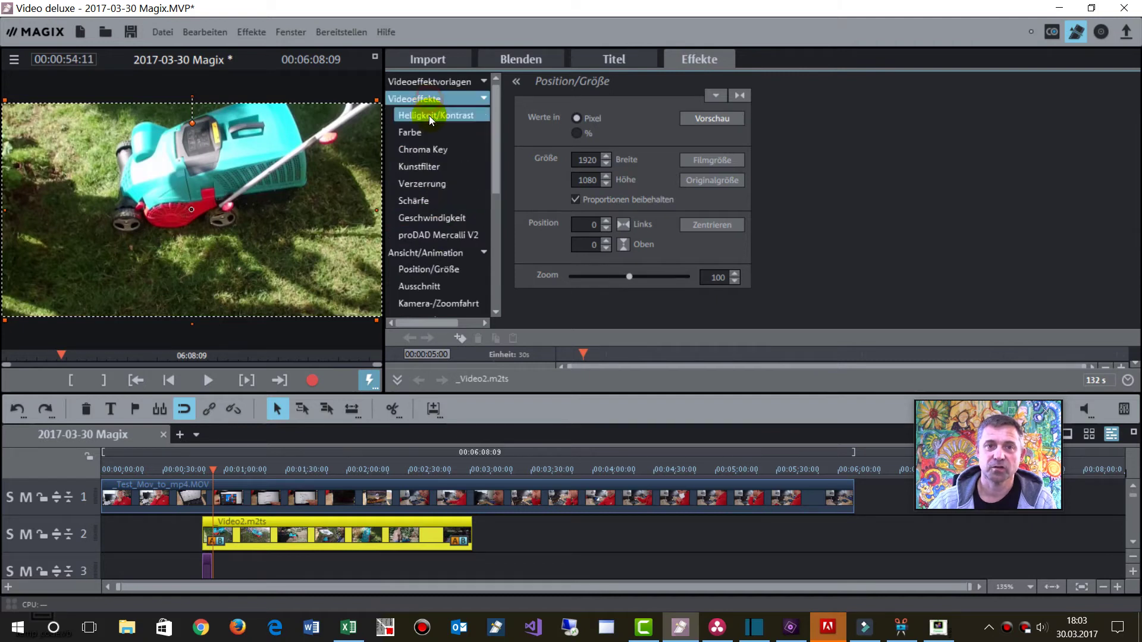
left_click(434, 218)
left_click_drag(617, 123, 711, 122)
left_click(213, 483)
left_click(210, 383)
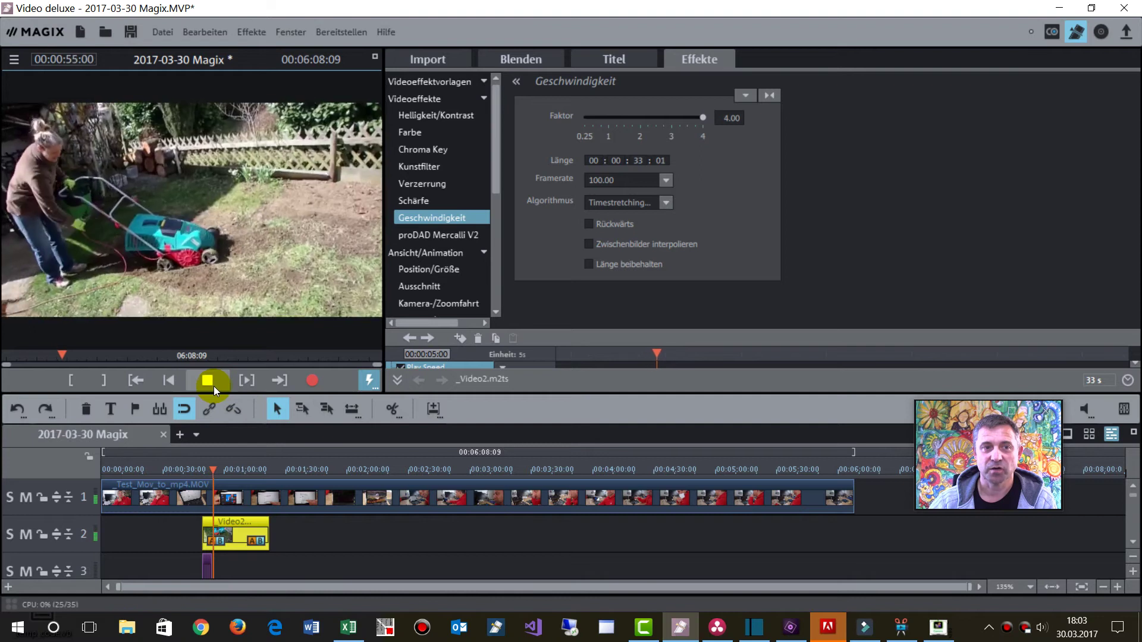
left_click_drag(213, 467, 236, 464)
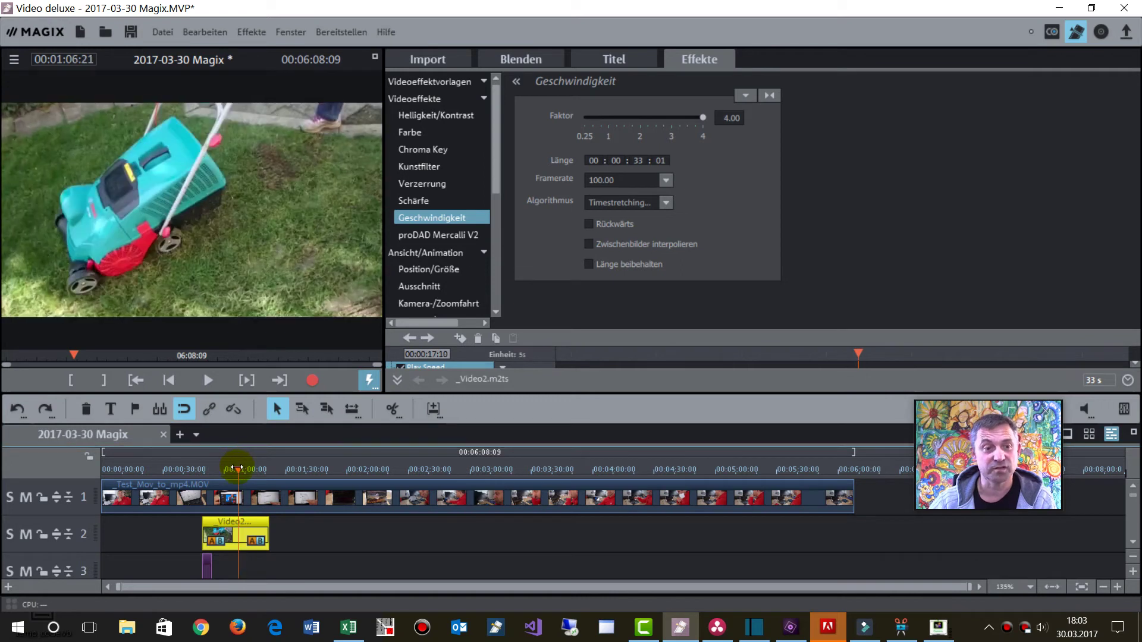
Step: Generate the audio waveform display for the _Test_Mov_to_mp4.MOV clip, and enlarge the timeline area and the height of track 1
left_click(254, 494)
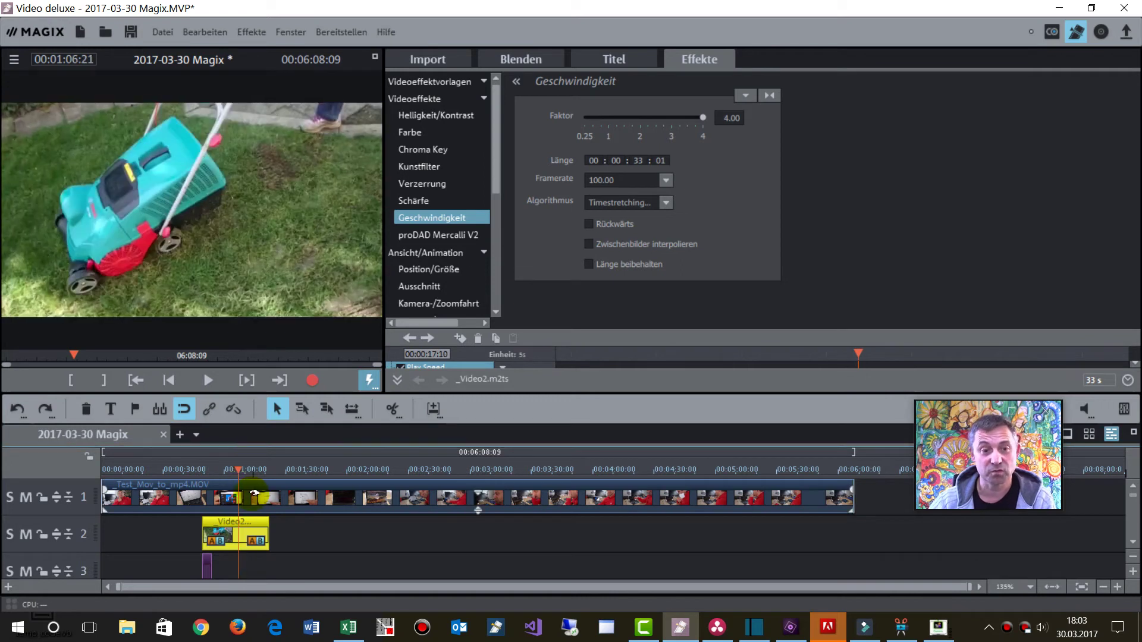
right_click(308, 496)
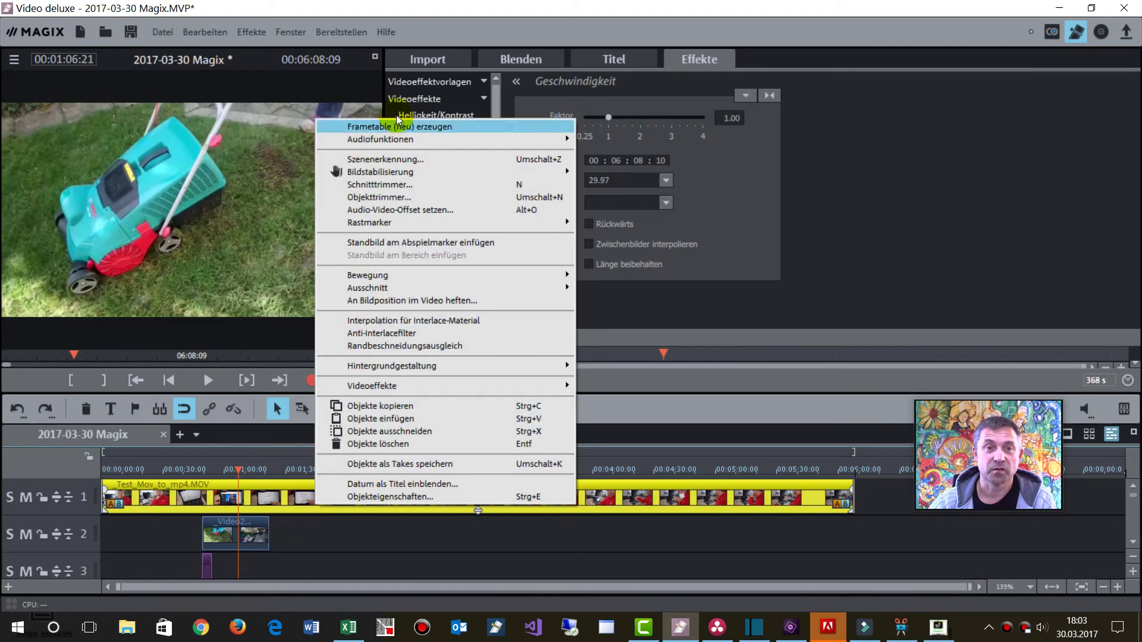
mouse_move(401, 140)
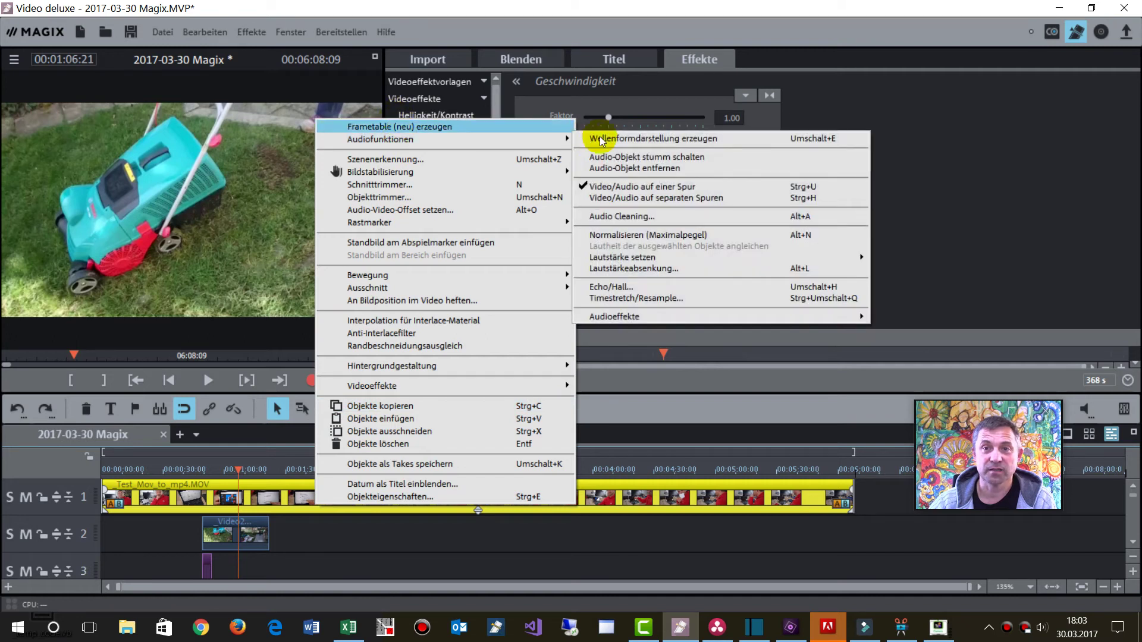
left_click(601, 138)
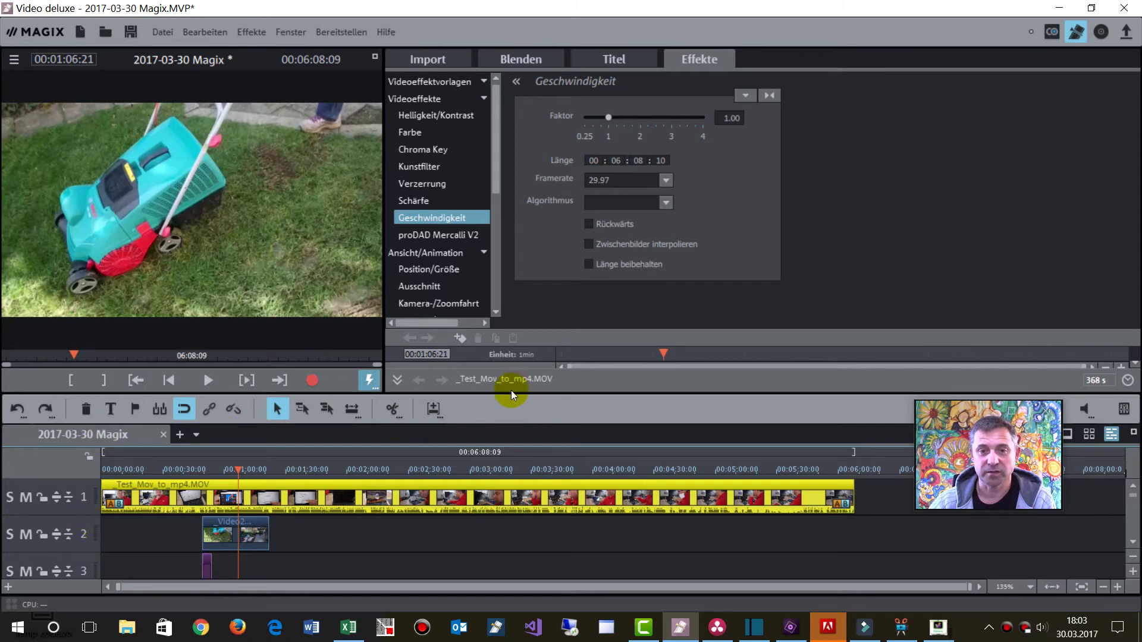
left_click_drag(511, 393, 514, 296)
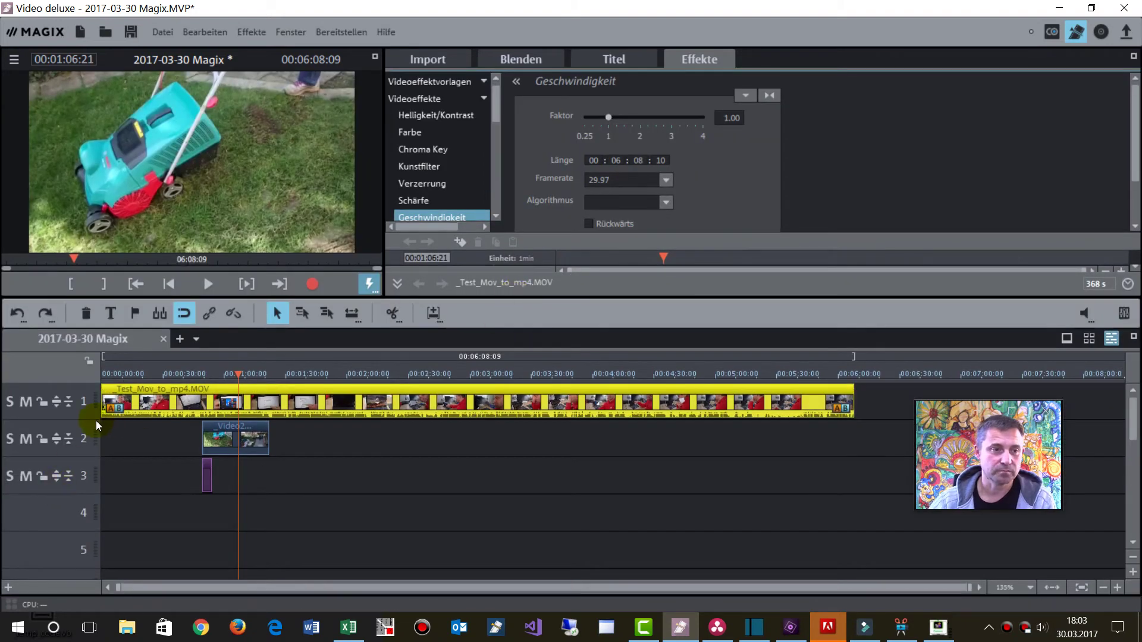
left_click_drag(94, 418, 92, 454)
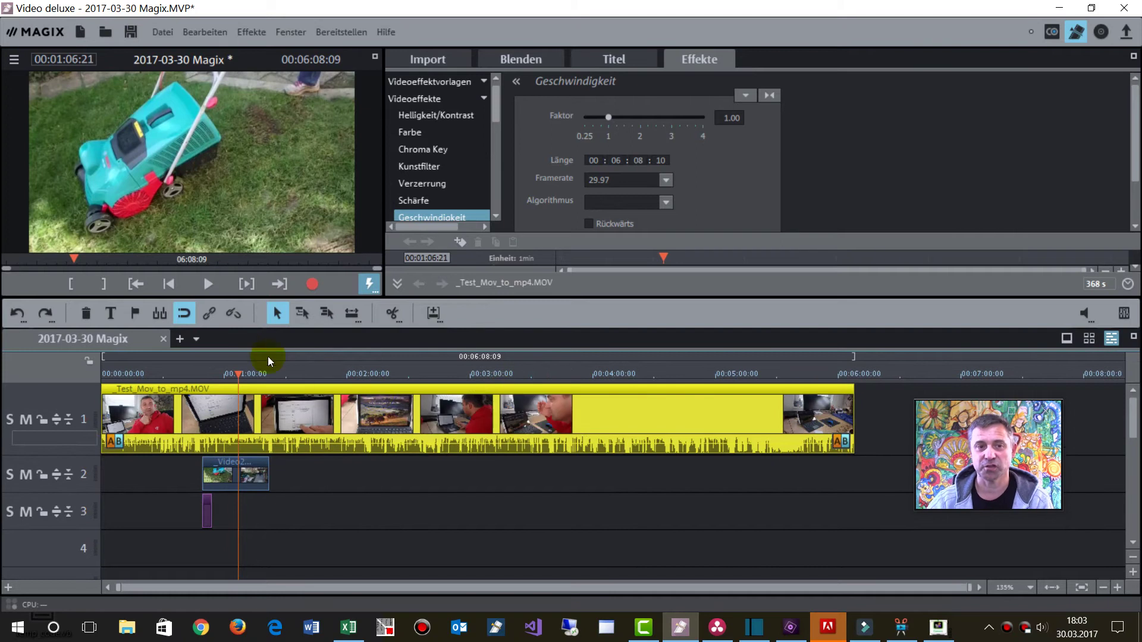
Step: Split the _Test_Mov_to_mp4.MOV clip at 00:02:19:12 and move its second part to track 3, starting before the first part ends
left_click_drag(234, 376, 386, 373)
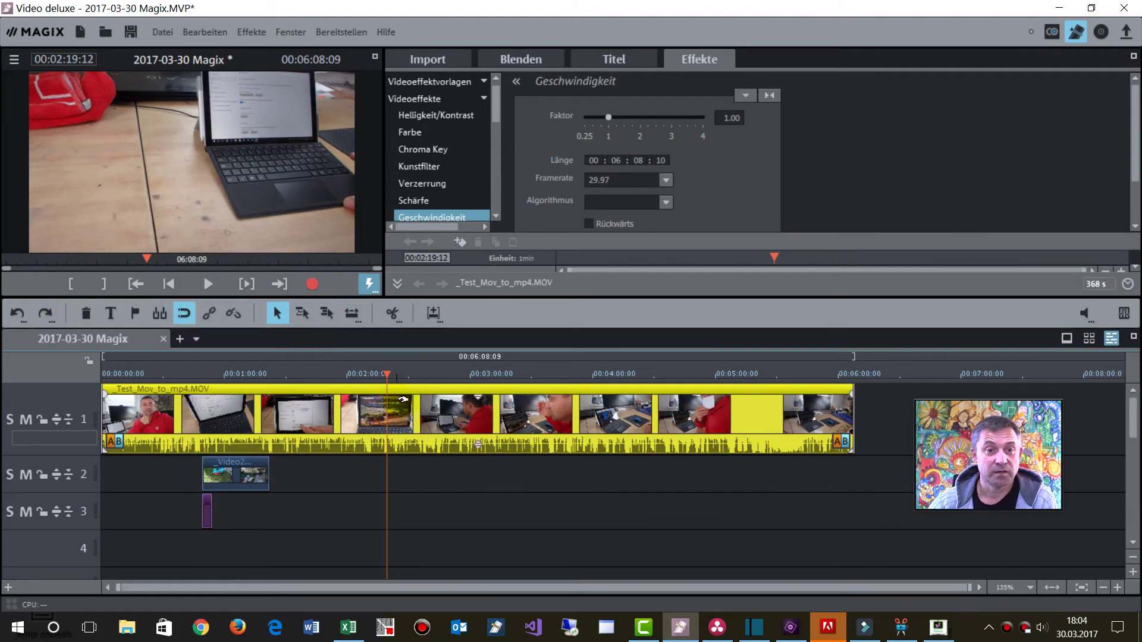
left_click(395, 318)
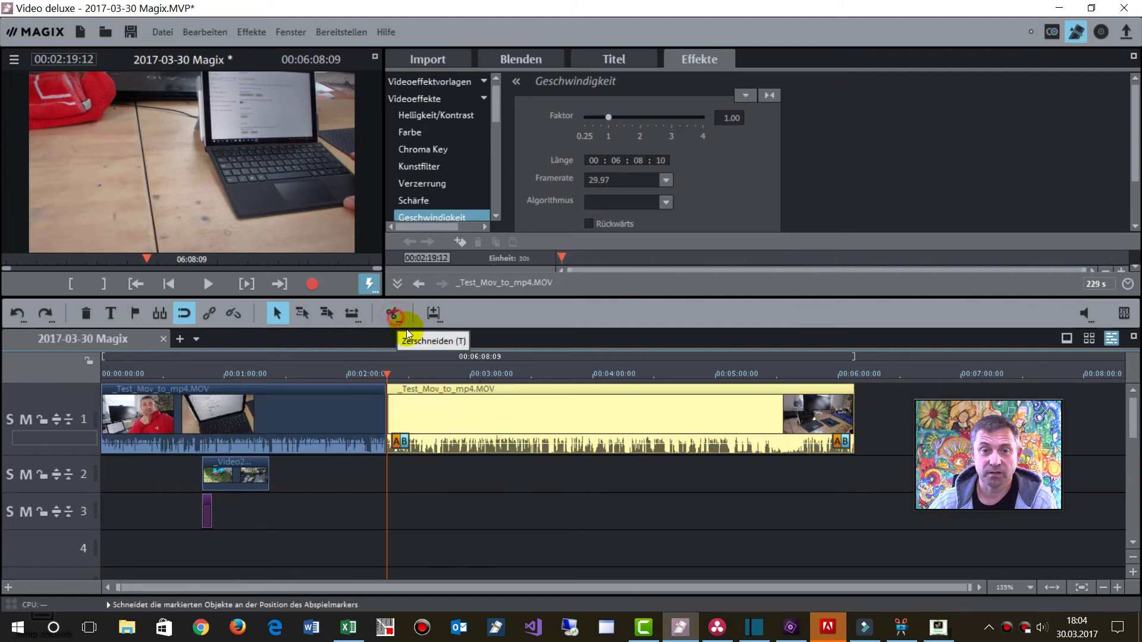
left_click_drag(405, 409, 374, 510)
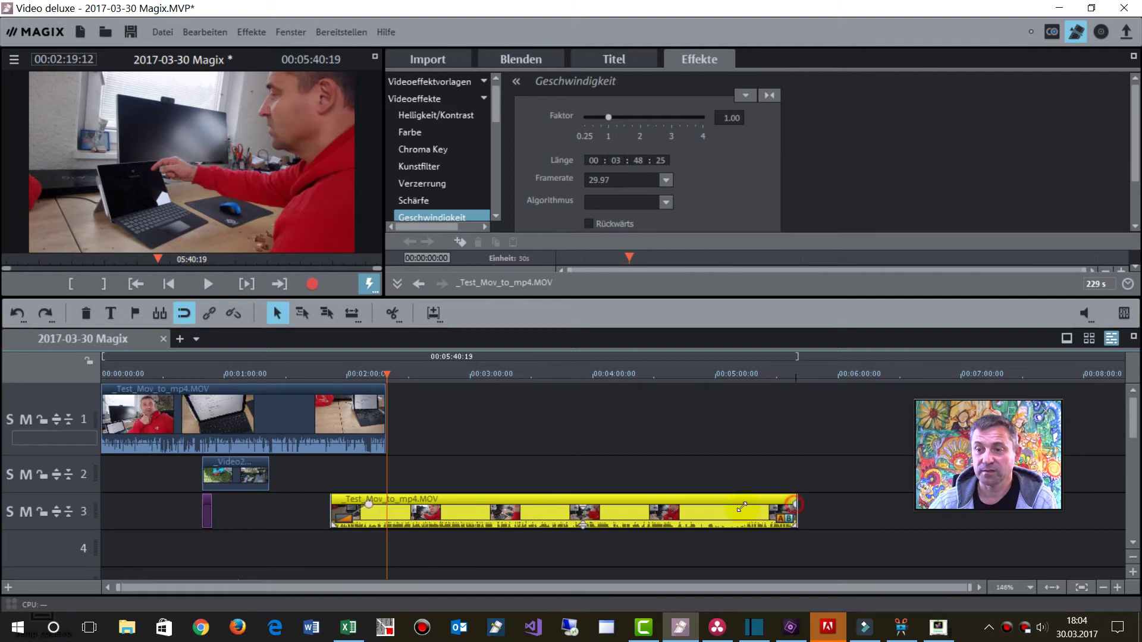
Step: Overlap the second part with the first on track 1 as a crossfade, scrub through it, and move the second part to track 2
left_click_drag(436, 501, 430, 391)
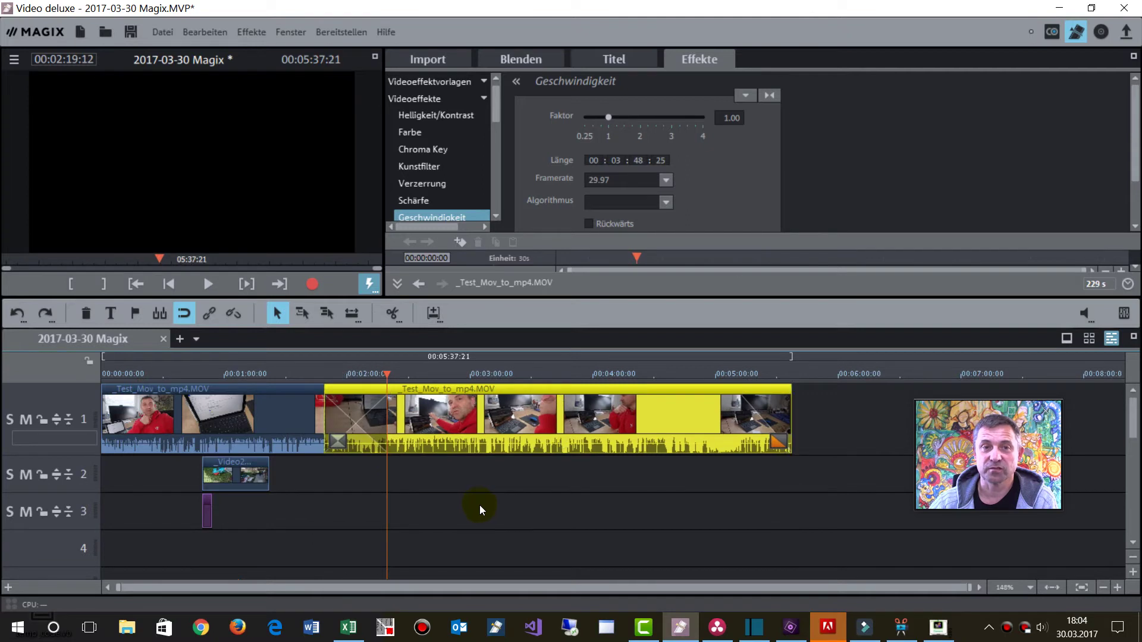
left_click_drag(327, 375, 428, 476)
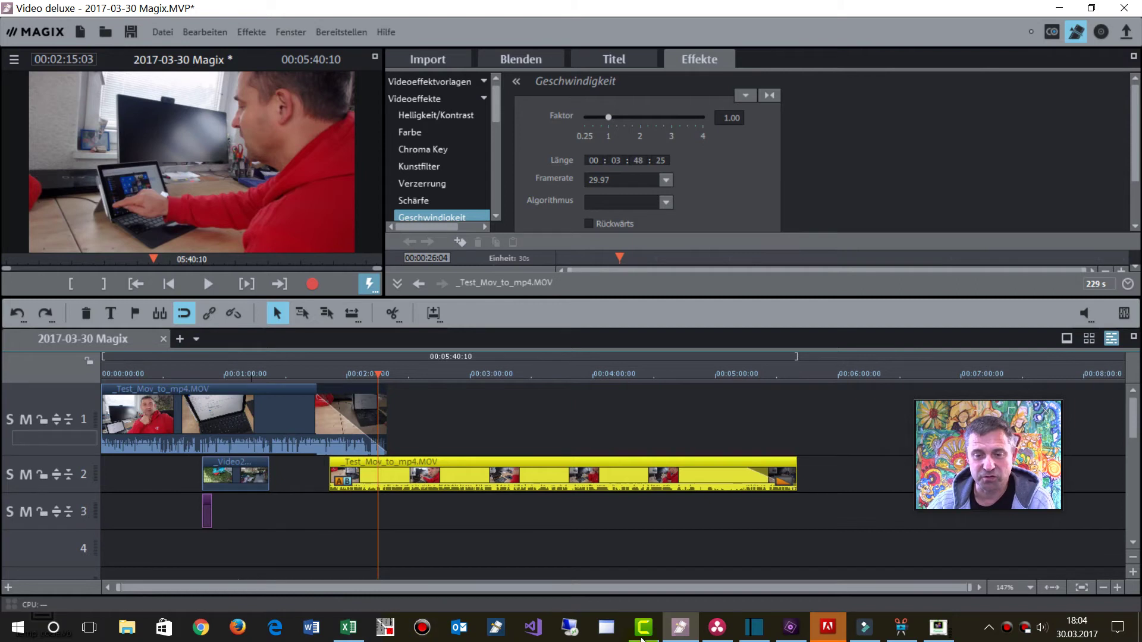
Step: Return to the Excel workbook and review the drawbacks, price and star rating on the Magix sheet
mouse_move(772, 632)
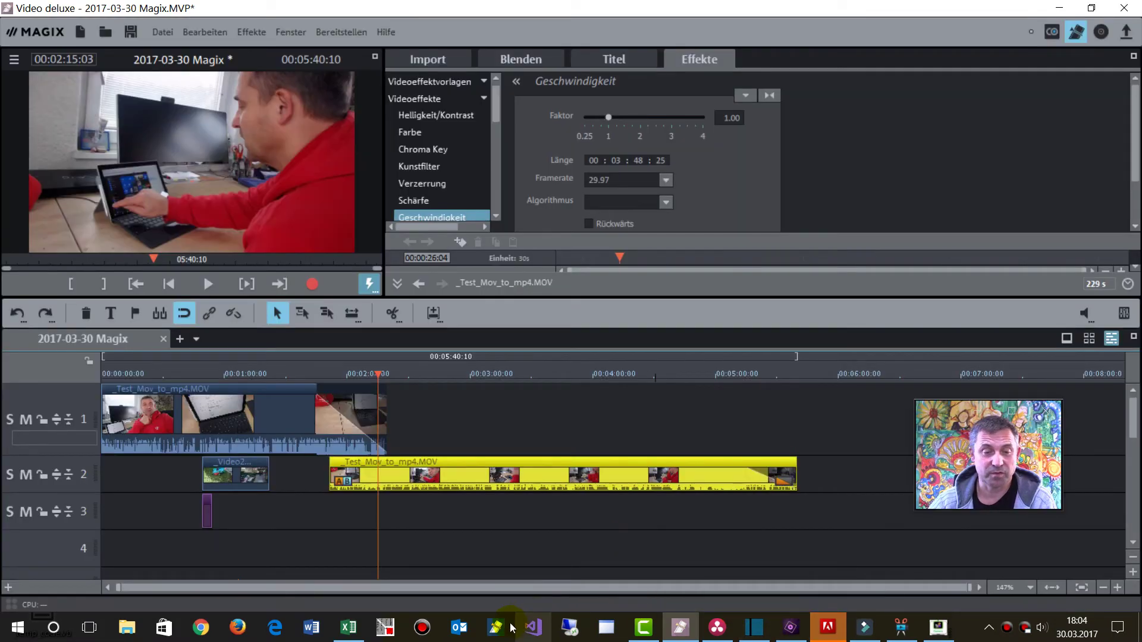
left_click(349, 628)
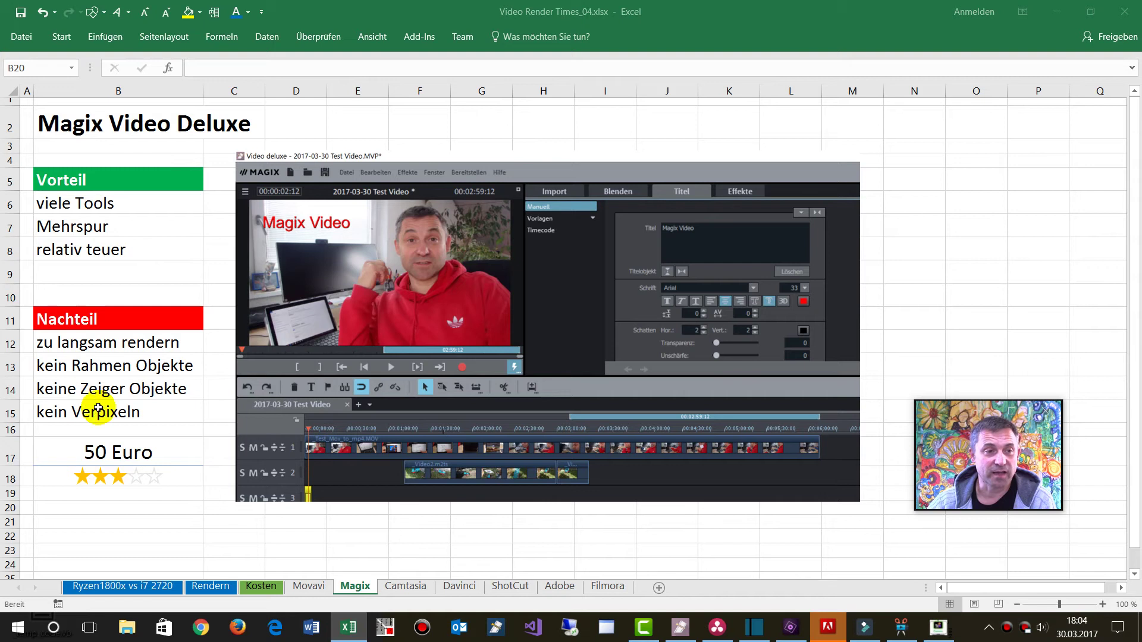
left_click(107, 483)
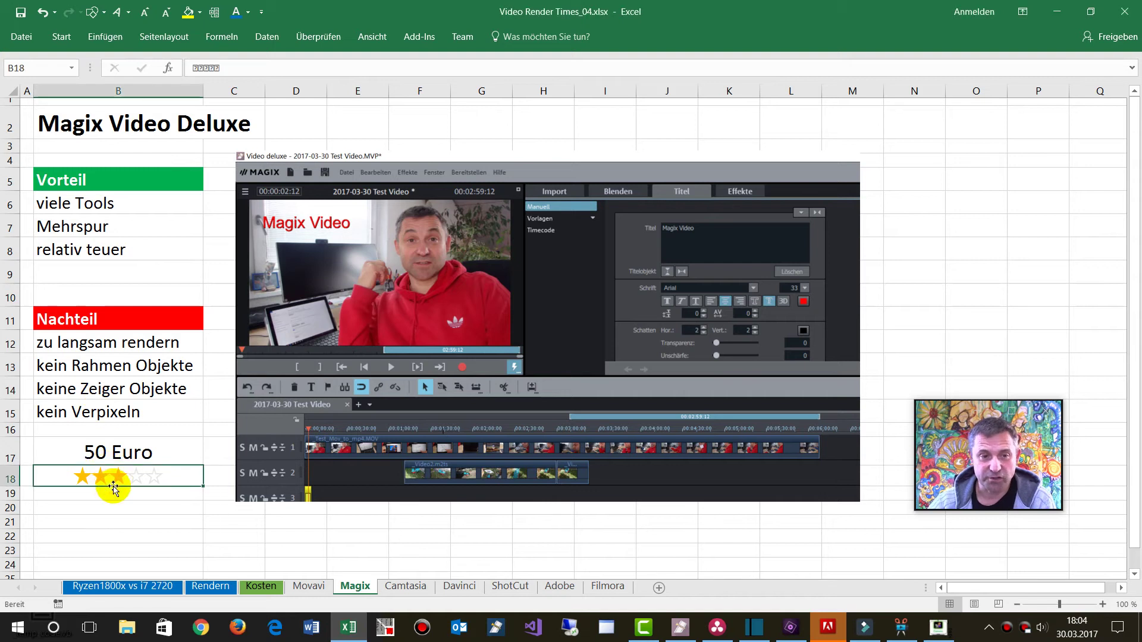
Step: Show the Camtasia sheet, switch to the Camtasia program and inspect the _Video2 and _Test_Mov_to_mp4 clips in its open project
left_click(412, 591)
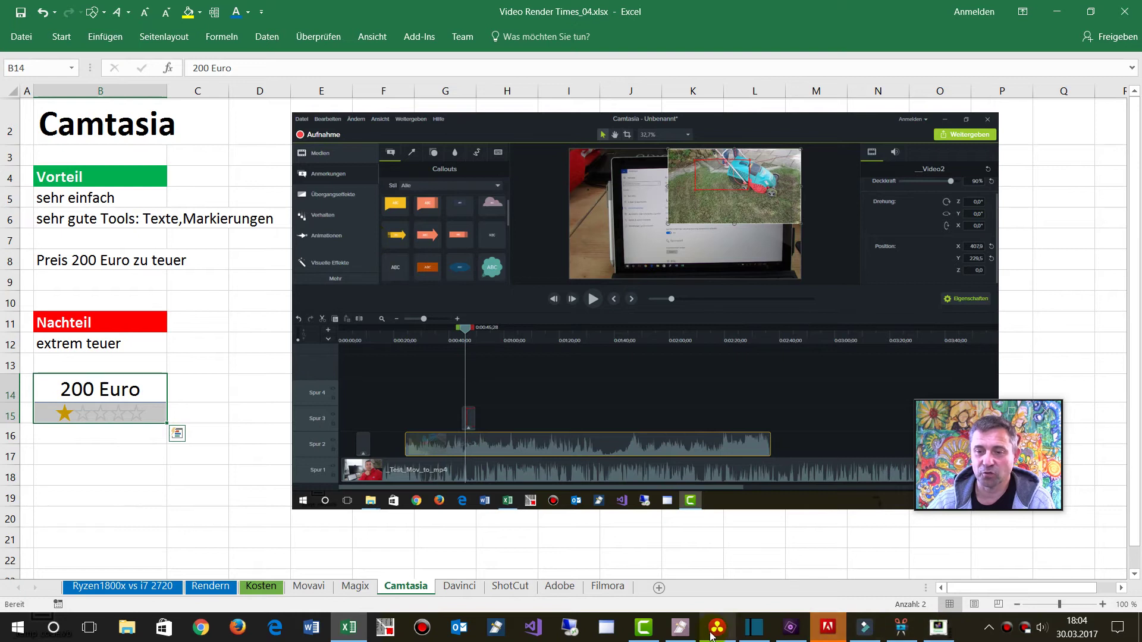
left_click(645, 627)
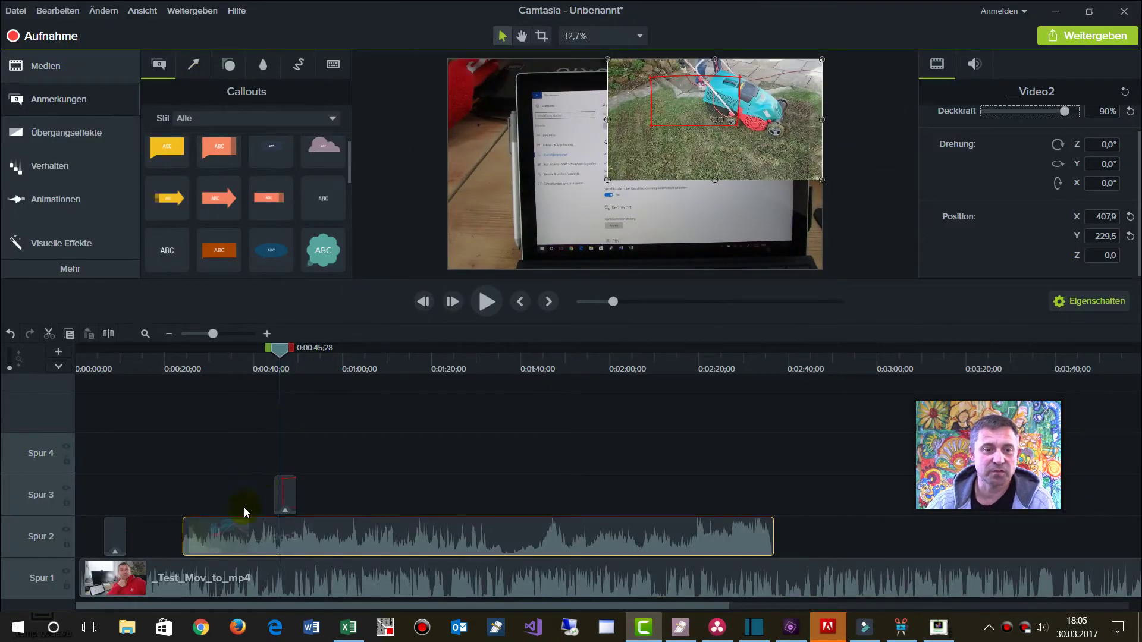
left_click_drag(278, 357, 282, 351)
left_click(653, 123)
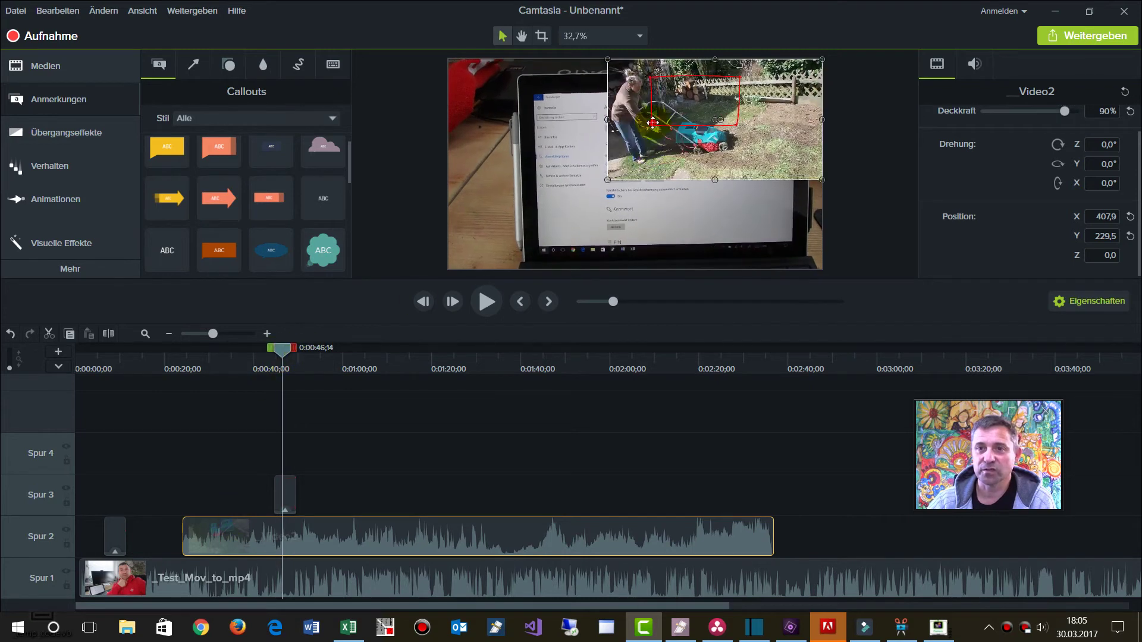
left_click(312, 529)
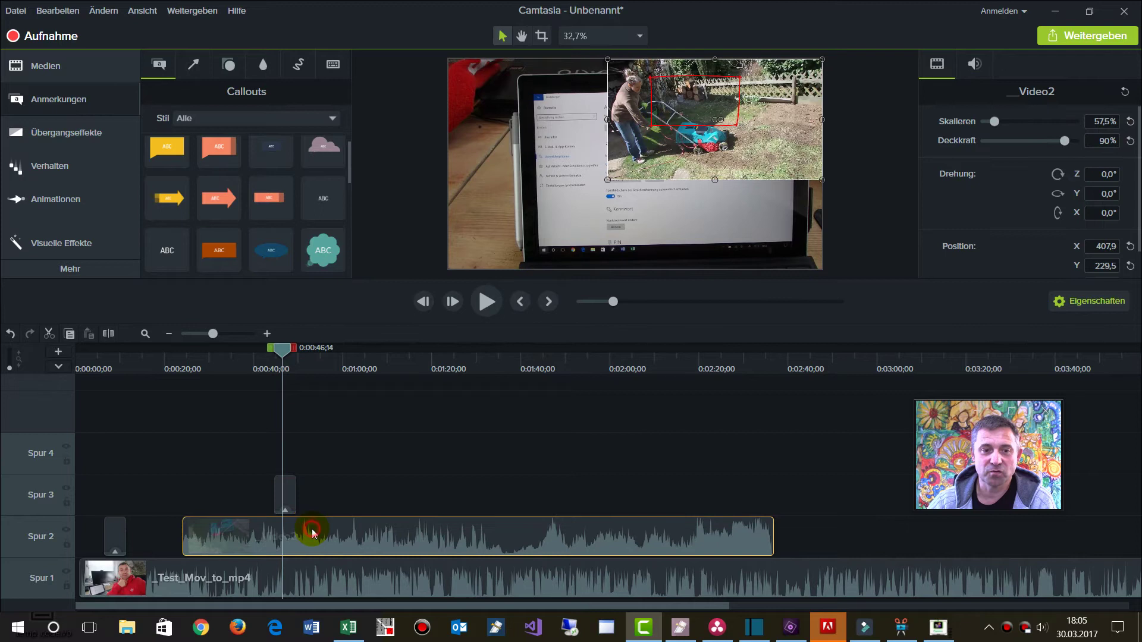
left_click(235, 576)
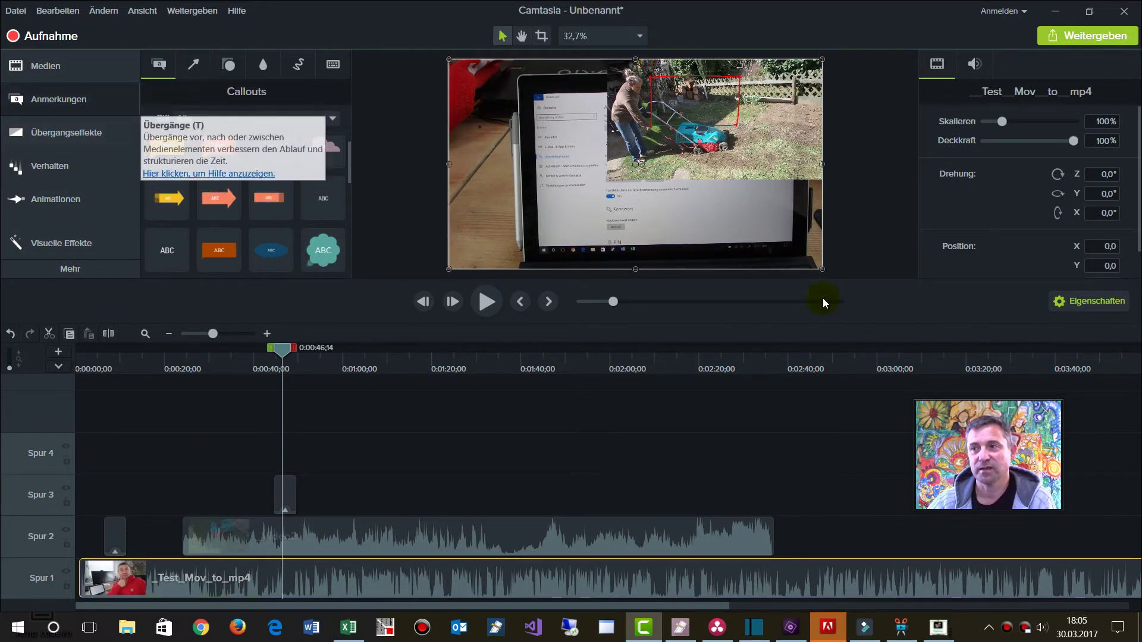
Step: At 0:01:16;15, enlarge the _Video2 overlay to about 75% scale and move its clip to track 4, nearer the timeline's start
left_click_drag(301, 353, 415, 354)
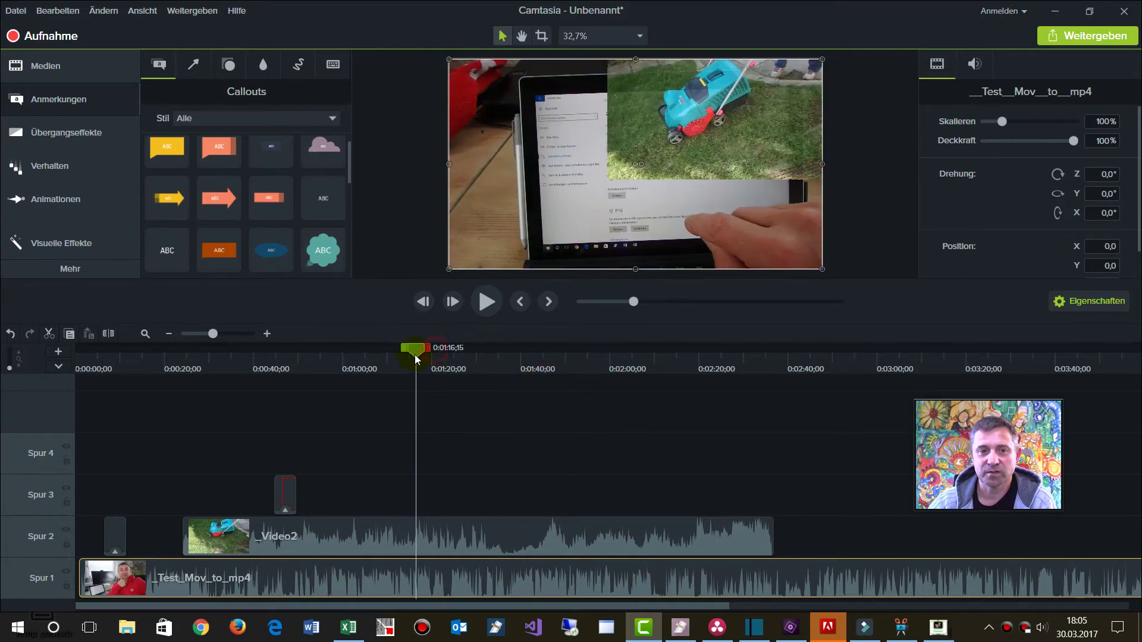
left_click(298, 534)
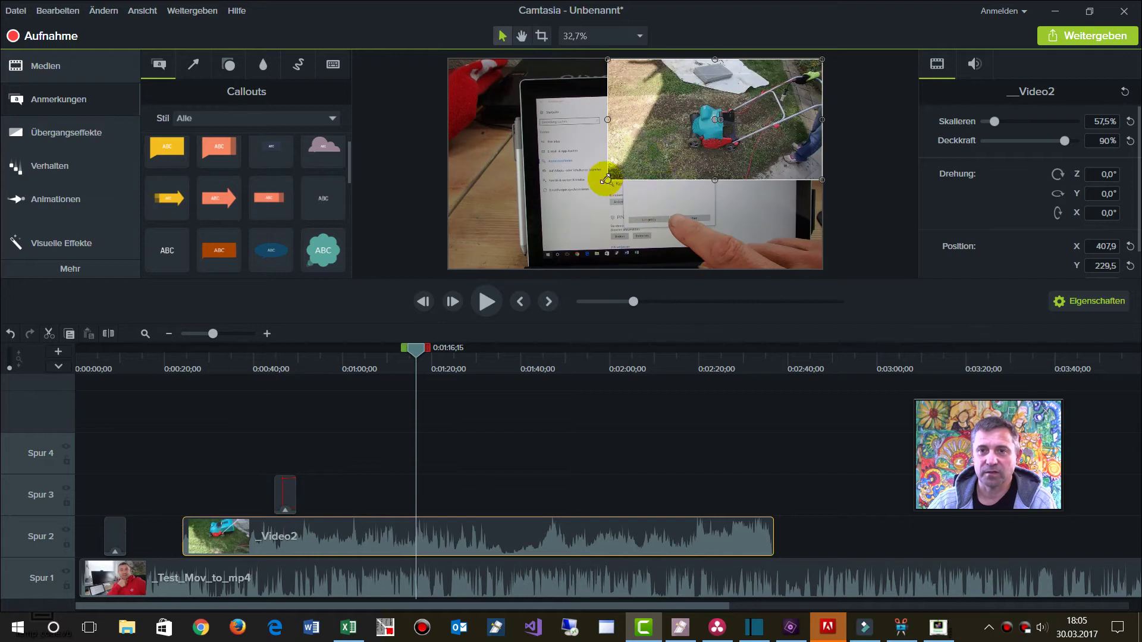
left_click_drag(605, 180, 543, 216)
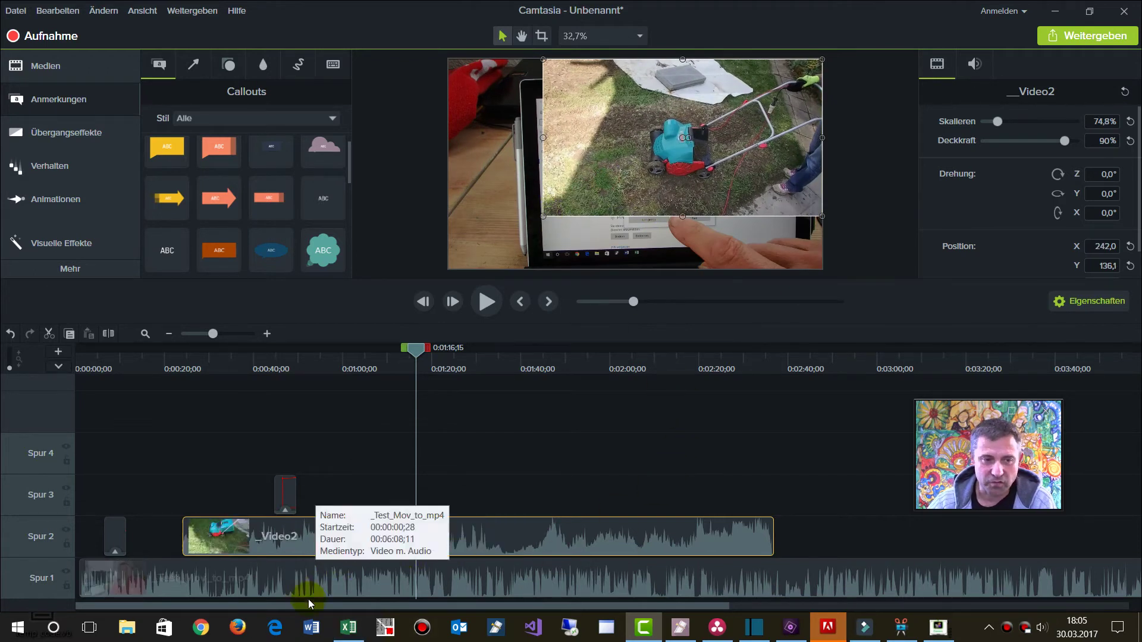
left_click(283, 537)
left_click_drag(269, 522, 208, 441)
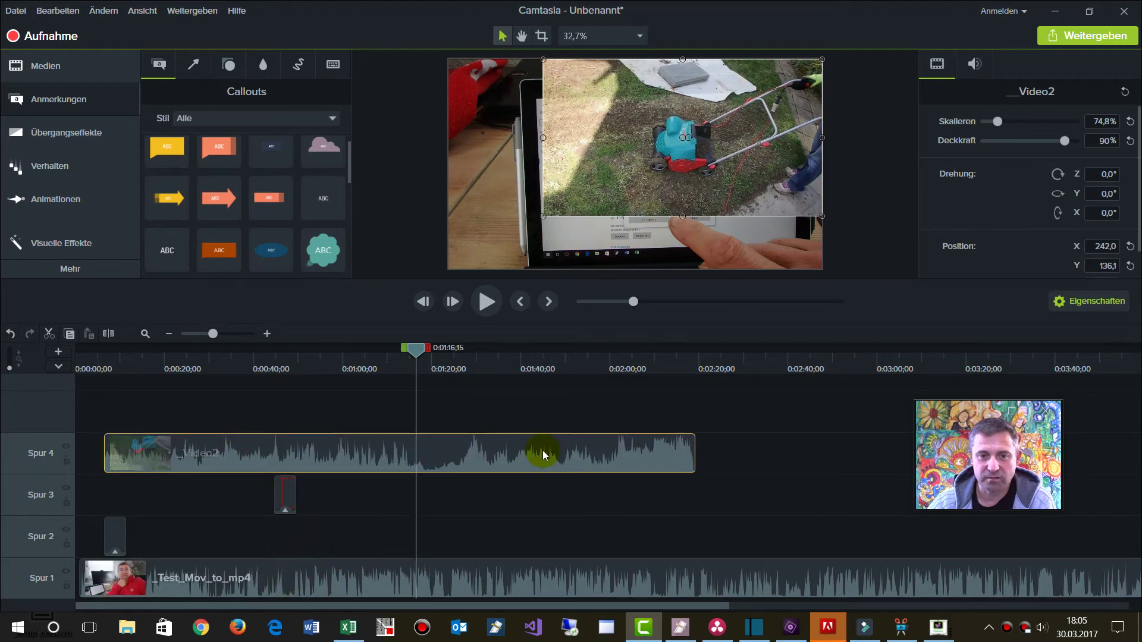
Step: Split the _Video2 clip at 0:01:16;15, remove its second part and trim the remaining end slightly, checking the overlay back at 0:00:47;27
left_click(49, 334)
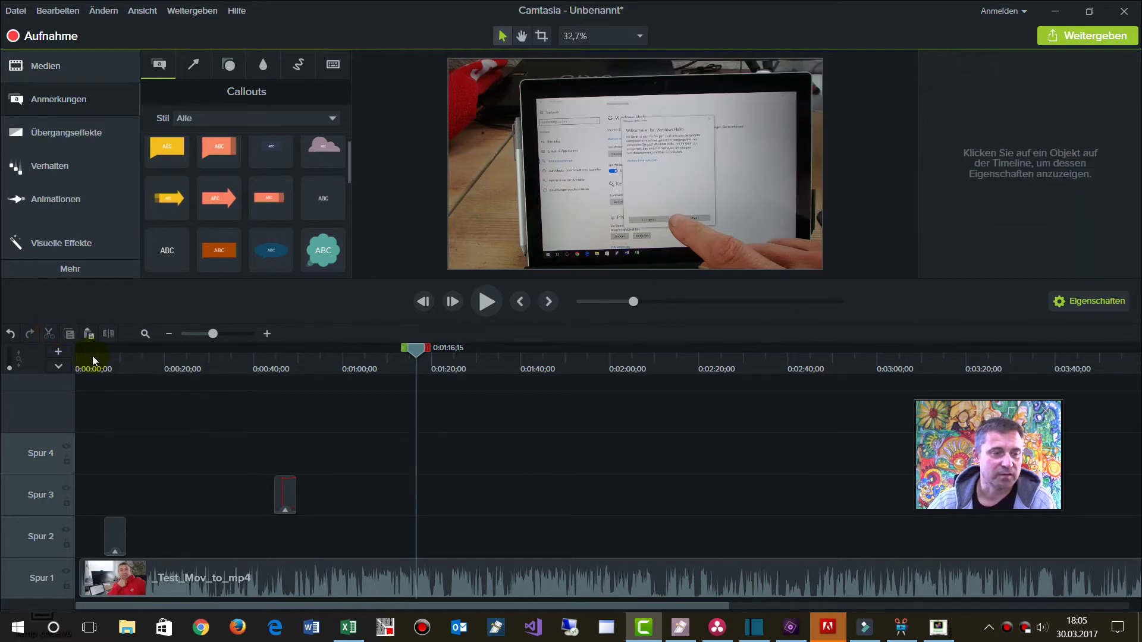
key("ctrl+z")
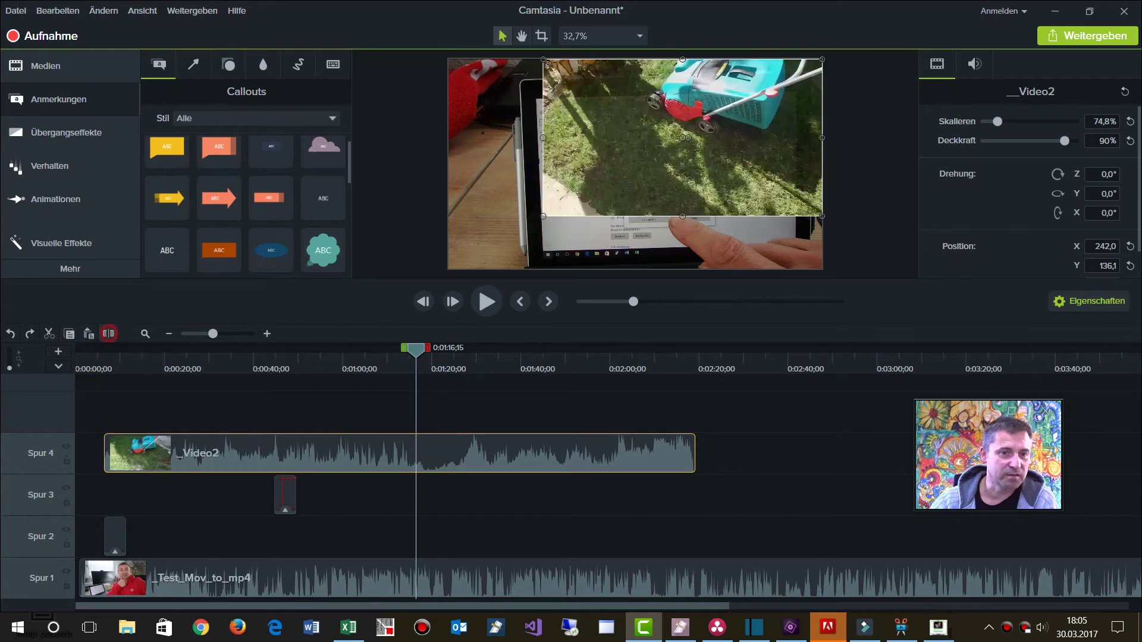
key("s")
left_click(470, 457)
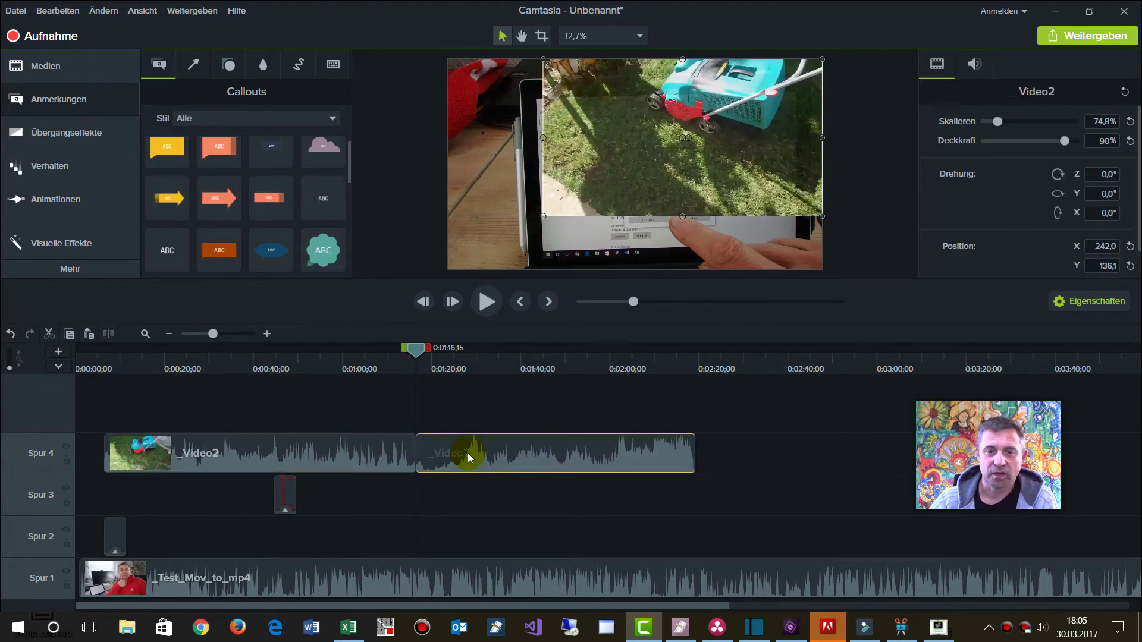
key("Delete")
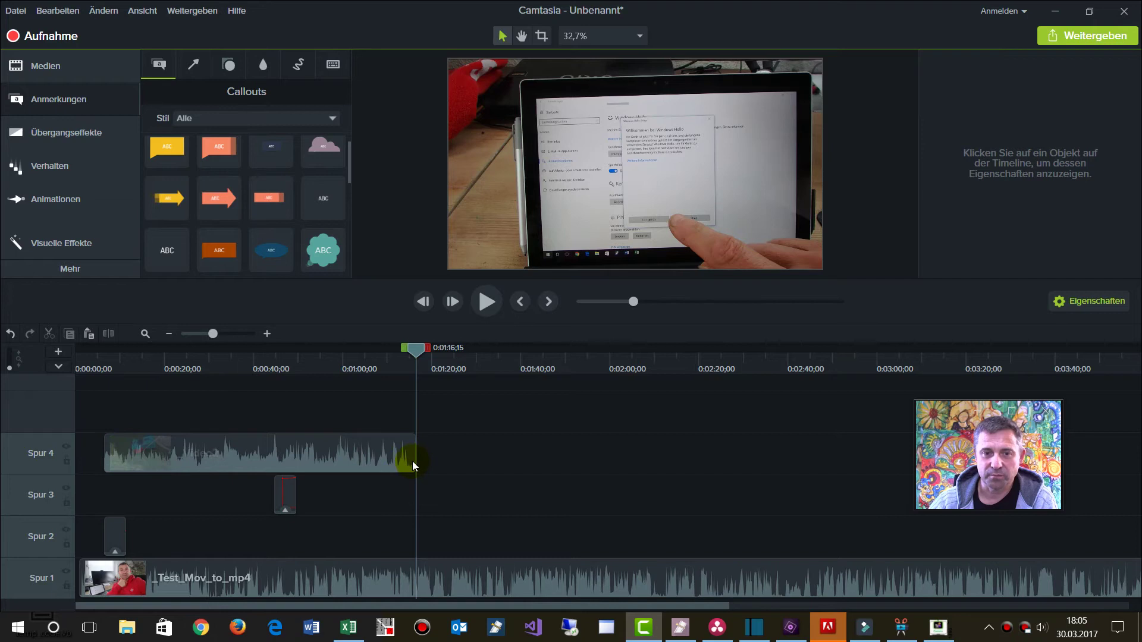
left_click_drag(416, 461, 397, 463)
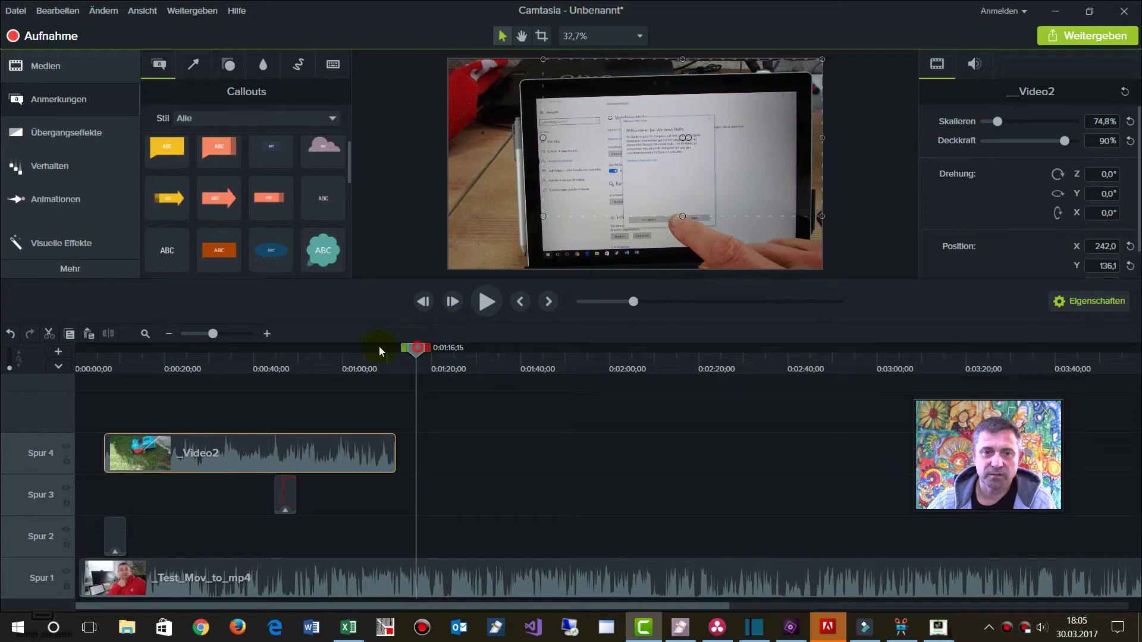
left_click_drag(410, 351, 355, 351)
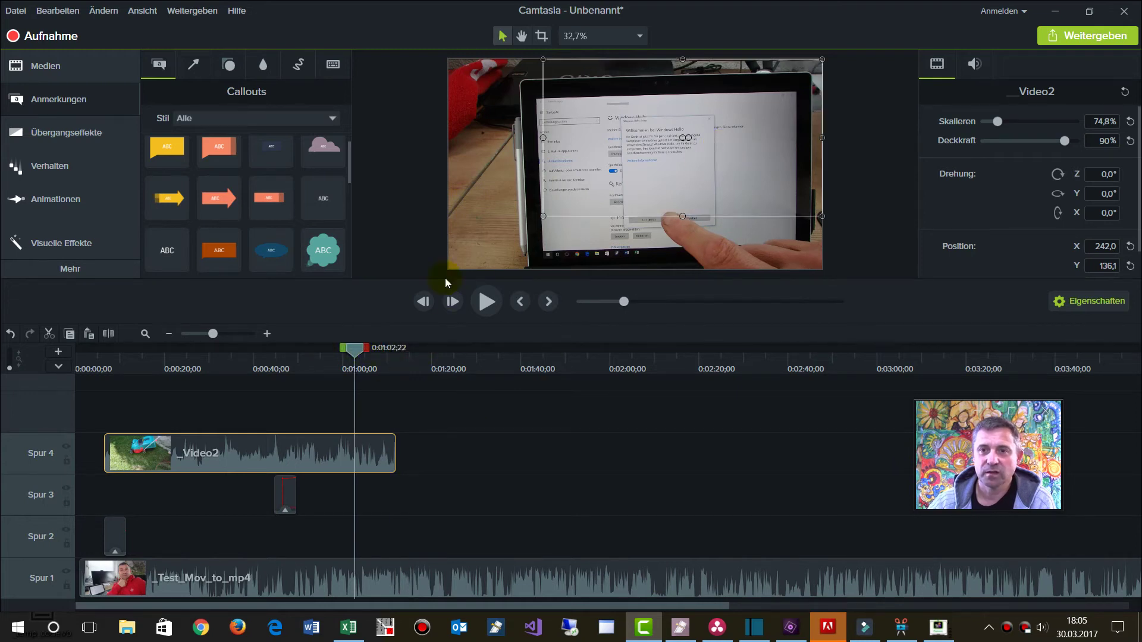
left_click(288, 351)
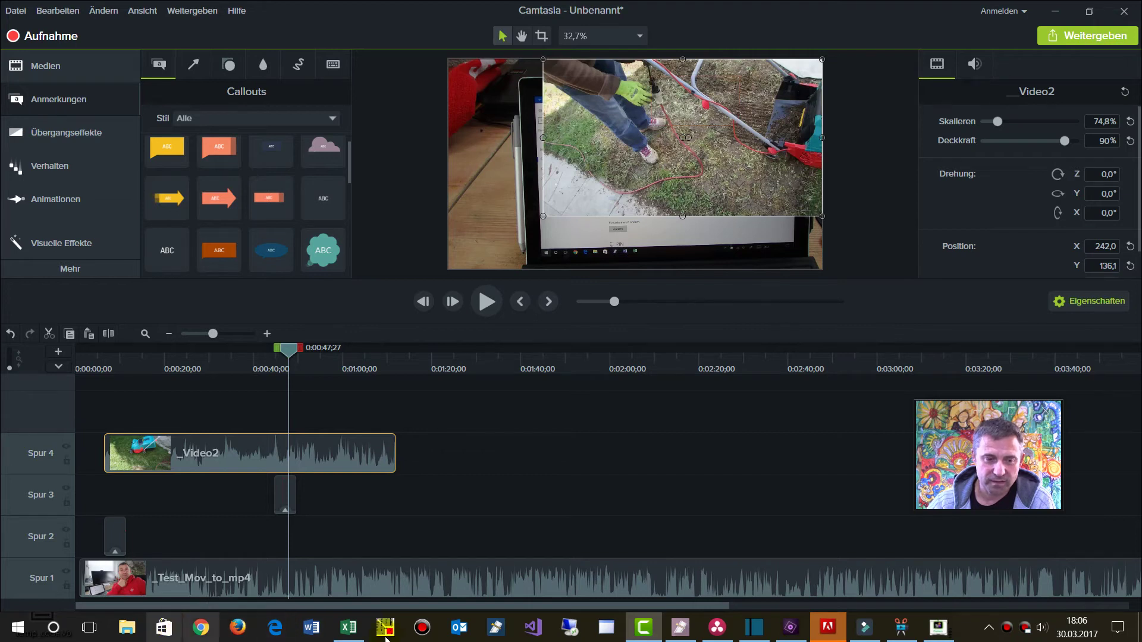
Step: Return to the Excel workbook and review the price and star rating on the Camtasia sheet
left_click(348, 628)
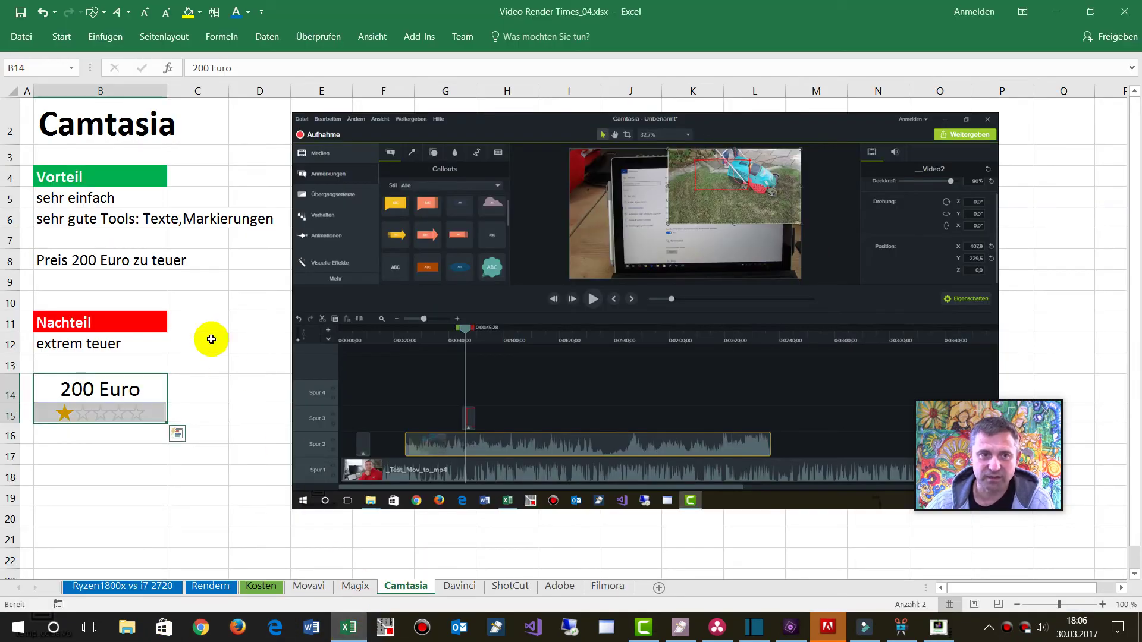
left_click(134, 391)
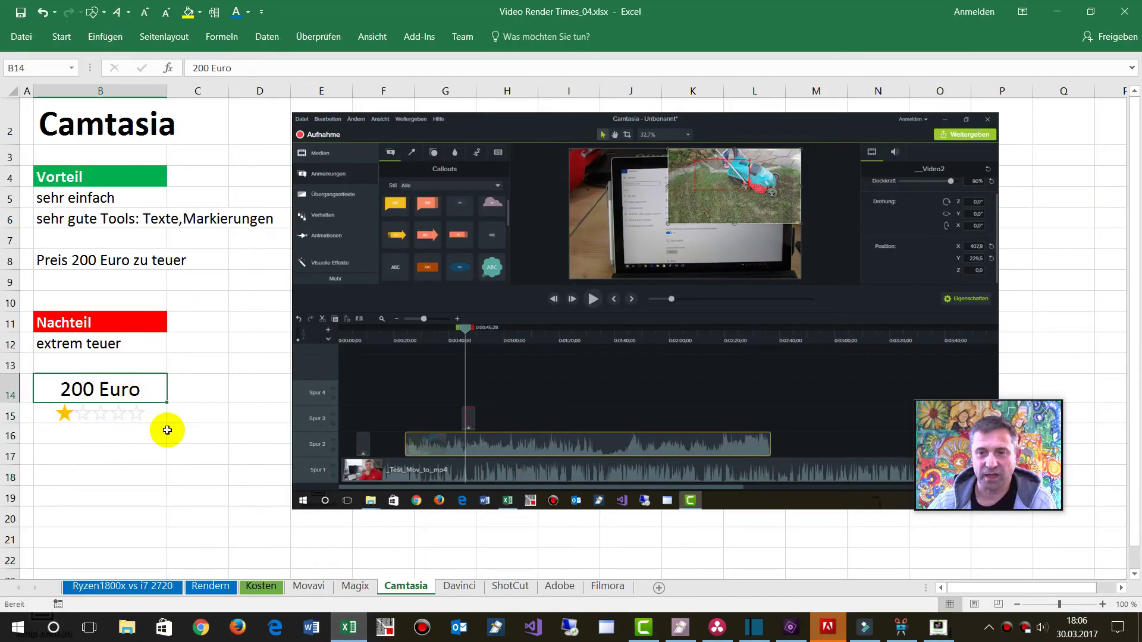
left_click(146, 417)
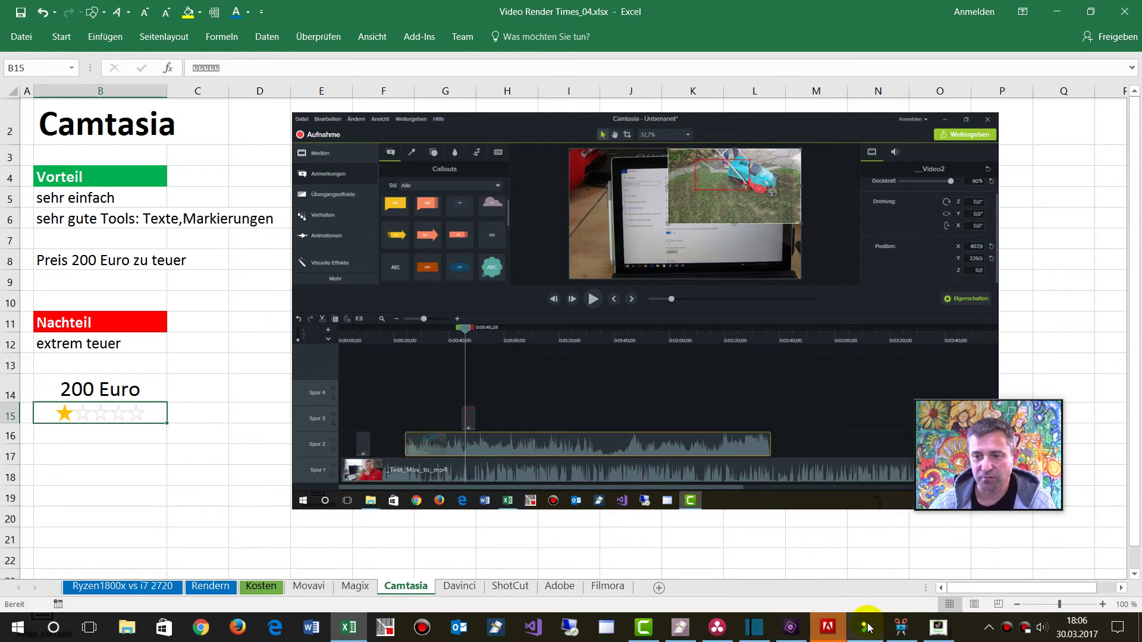
mouse_move(867, 624)
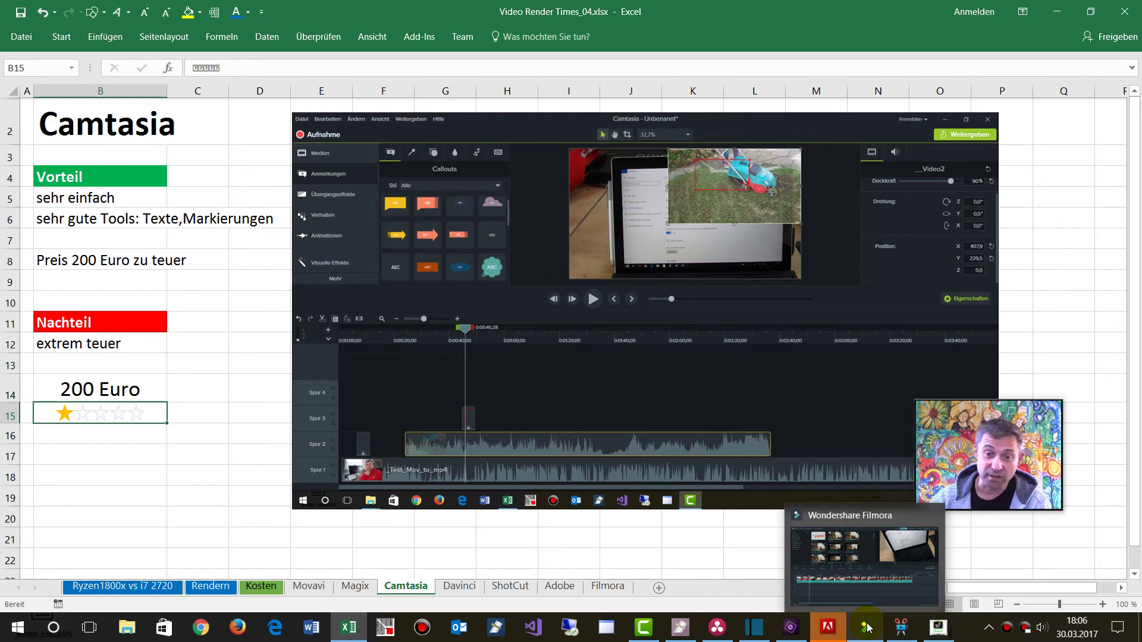
Step: Show the Davinci sheet, switch to DaVinci Resolve and look through its Edit page, scrubbing the timeline to 01:03:09:20
left_click(459, 586)
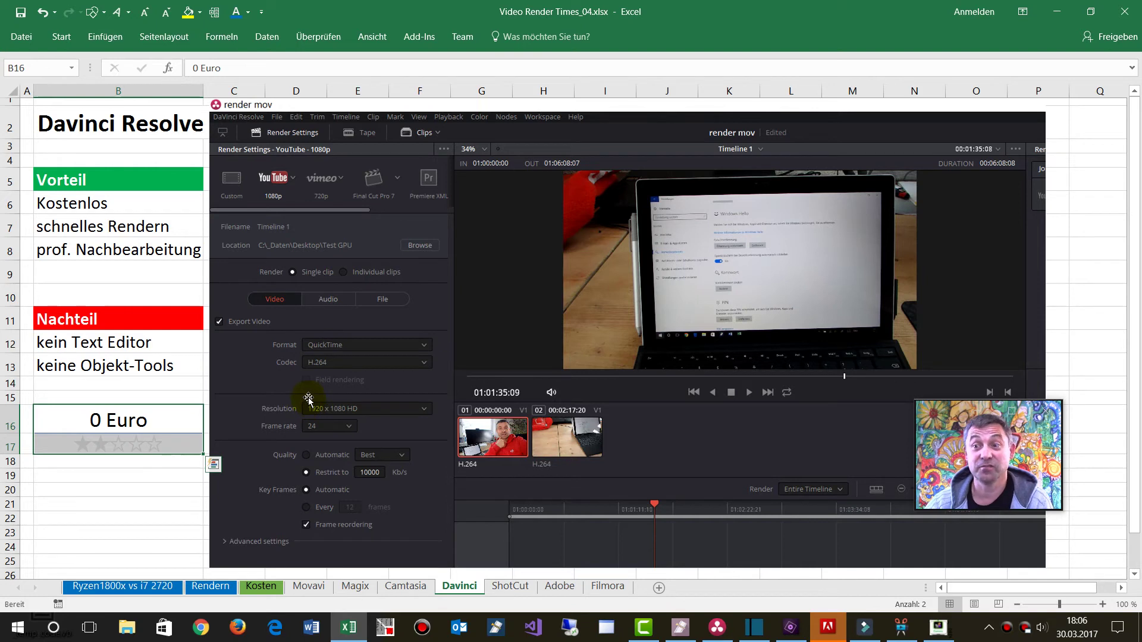
left_click(718, 628)
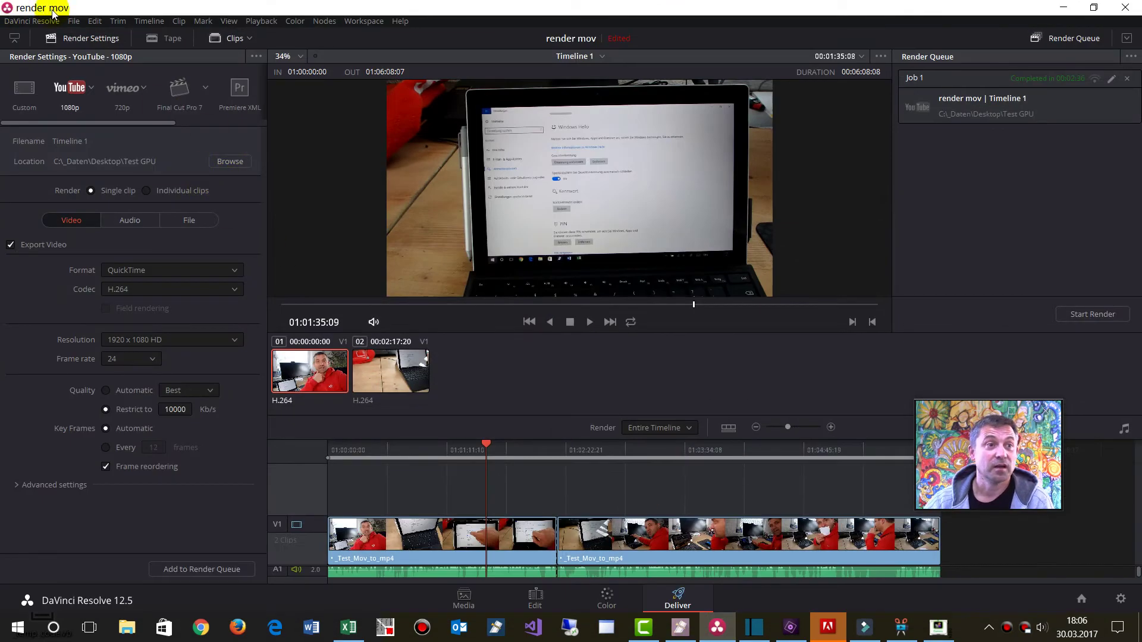
left_click_drag(487, 445, 482, 469)
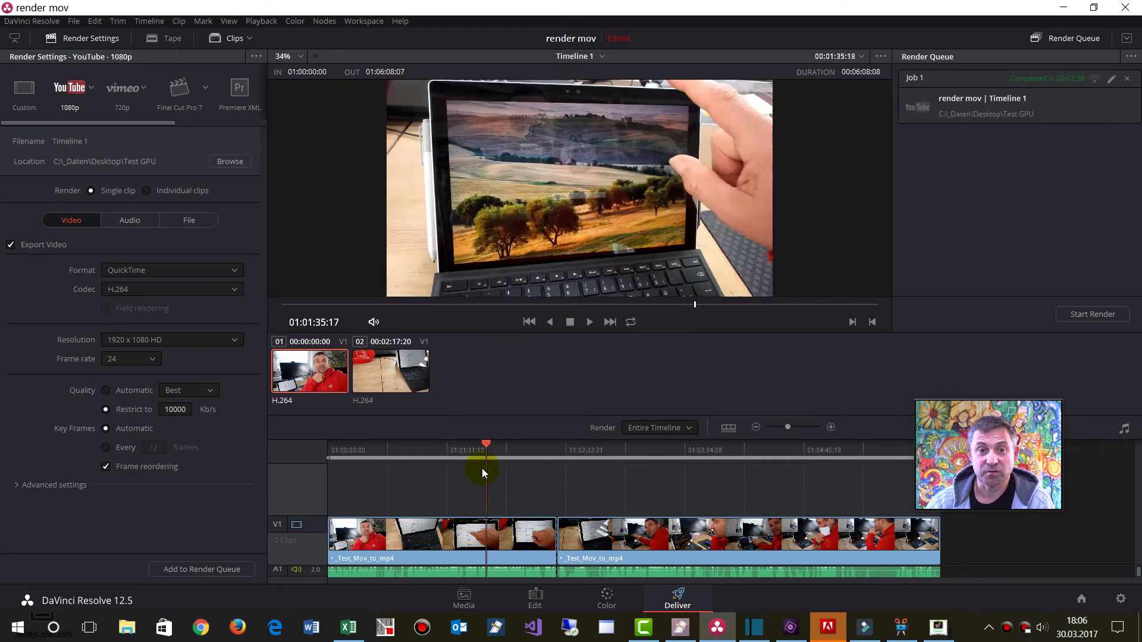
left_click(464, 599)
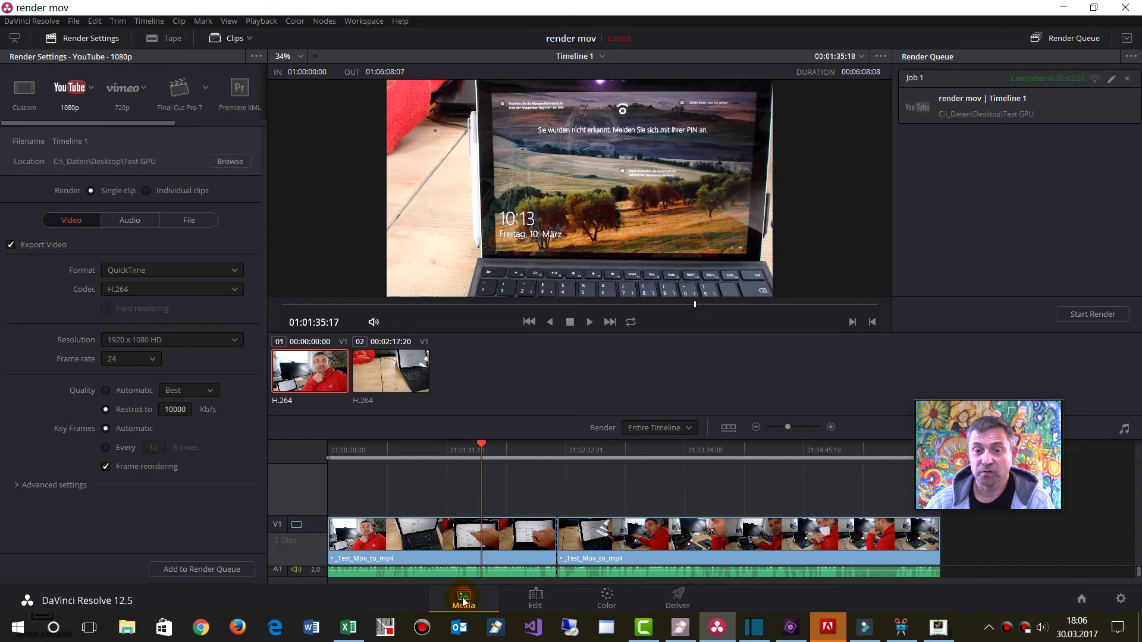
left_click(532, 605)
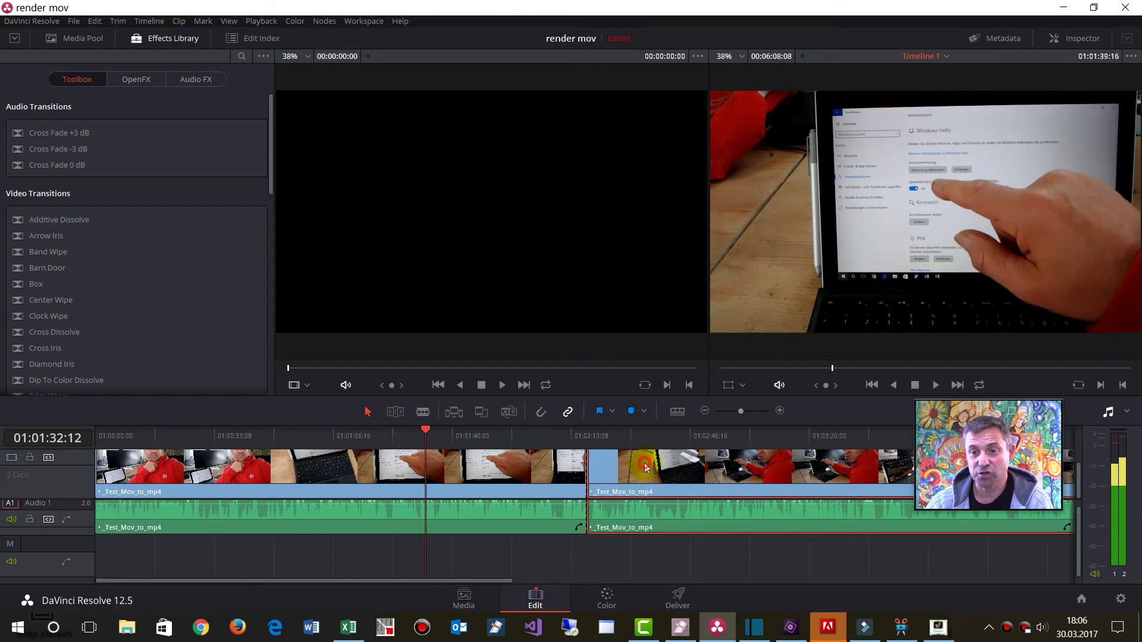
left_click(714, 466)
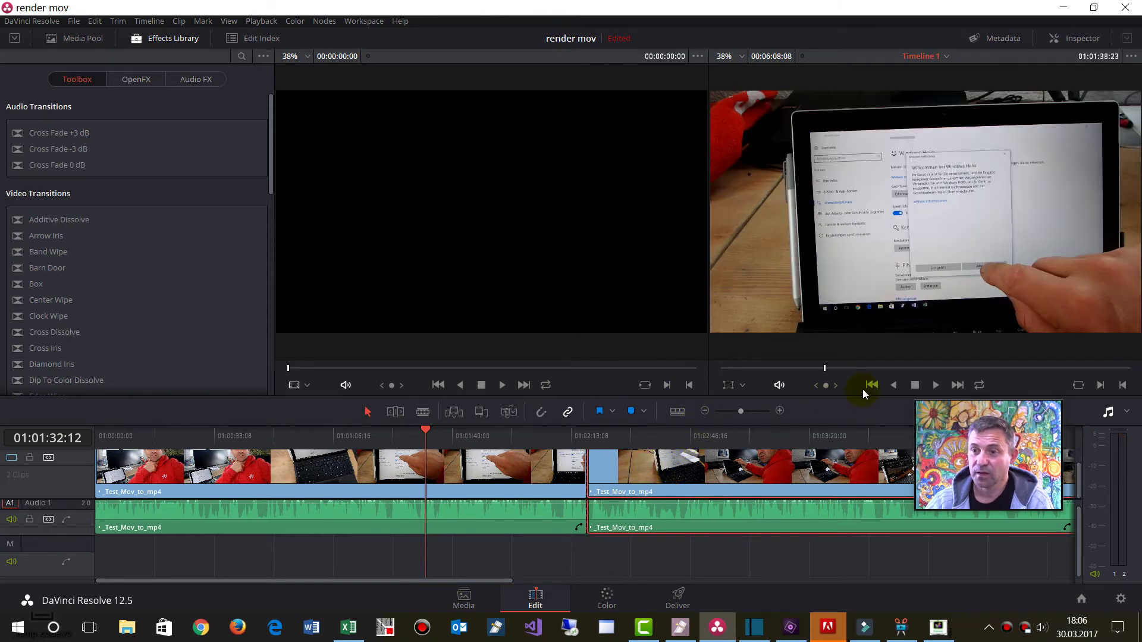
left_click(915, 386)
left_click_drag(744, 436, 772, 436)
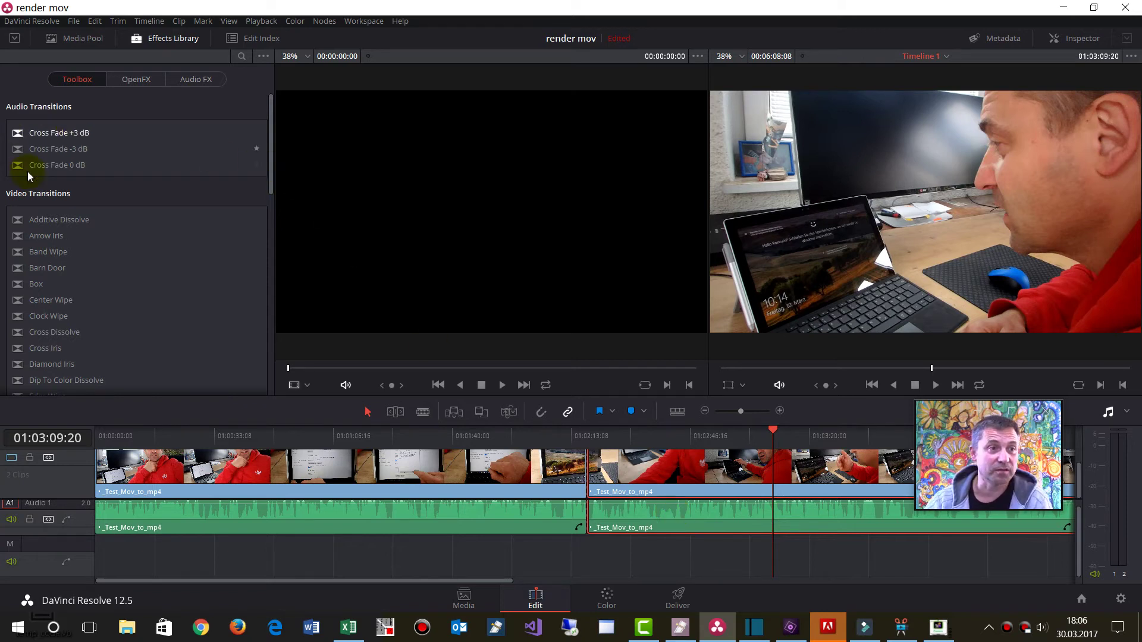
Step: Examine DaVinci Resolve's NewBlue OpenFX transitions and the ResolveFX effects library on the Color page
left_click(130, 80)
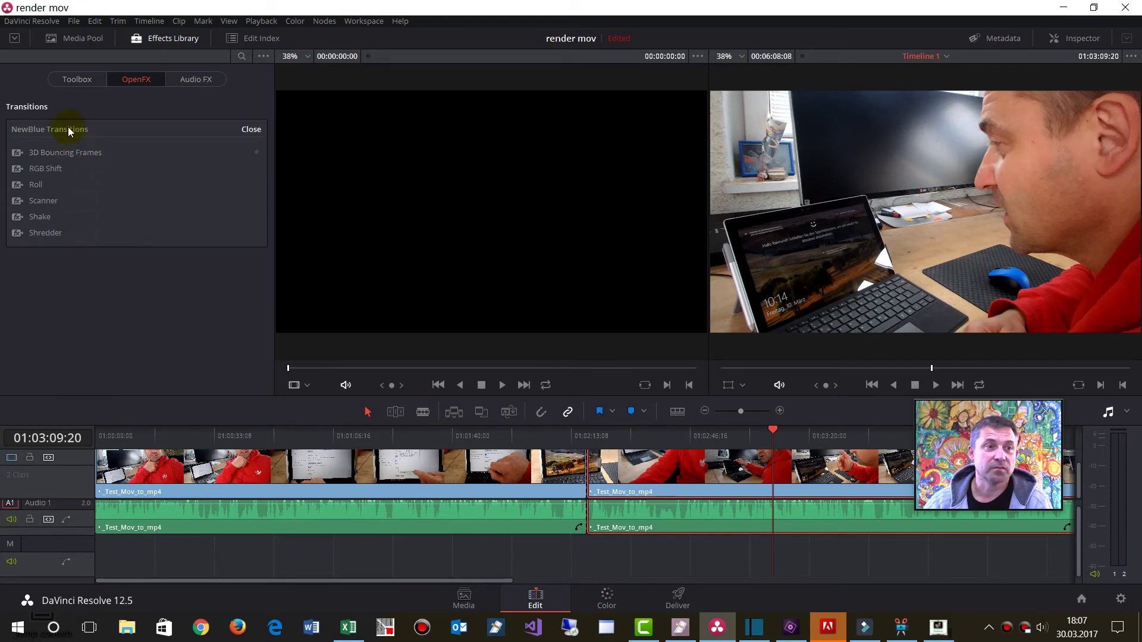
left_click(591, 487)
left_click(766, 509)
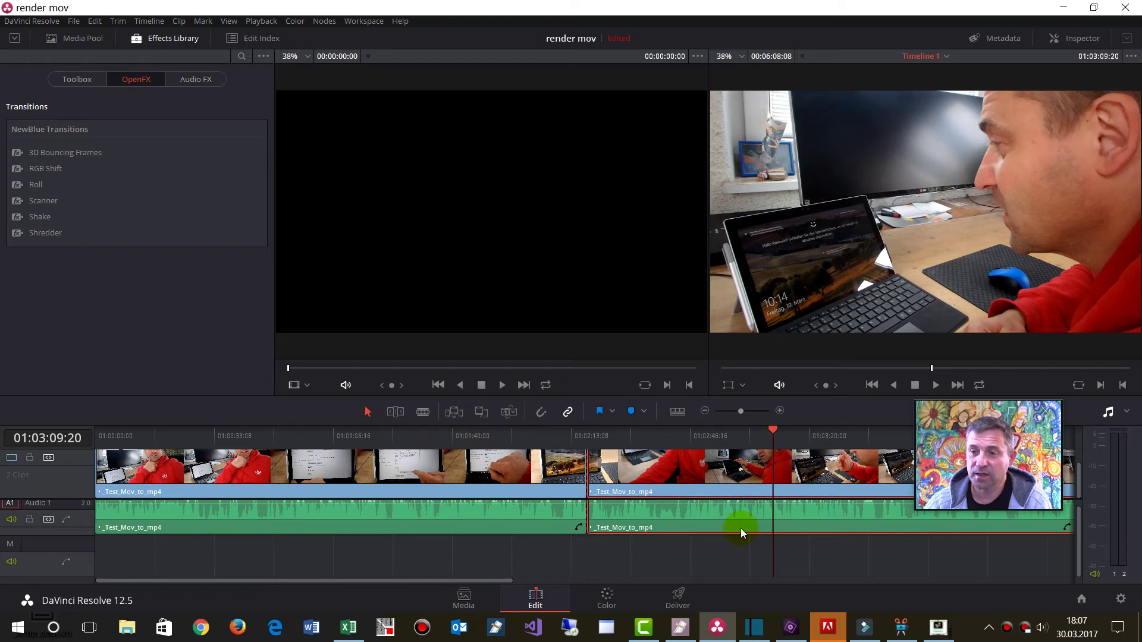
left_click(610, 598)
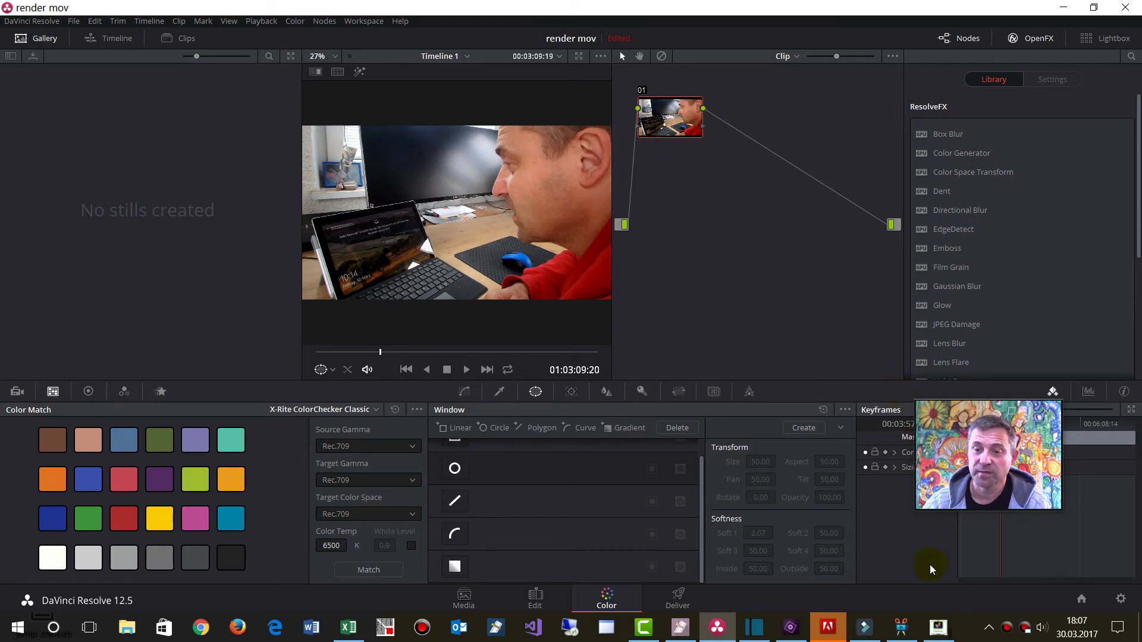
mouse_move(870, 637)
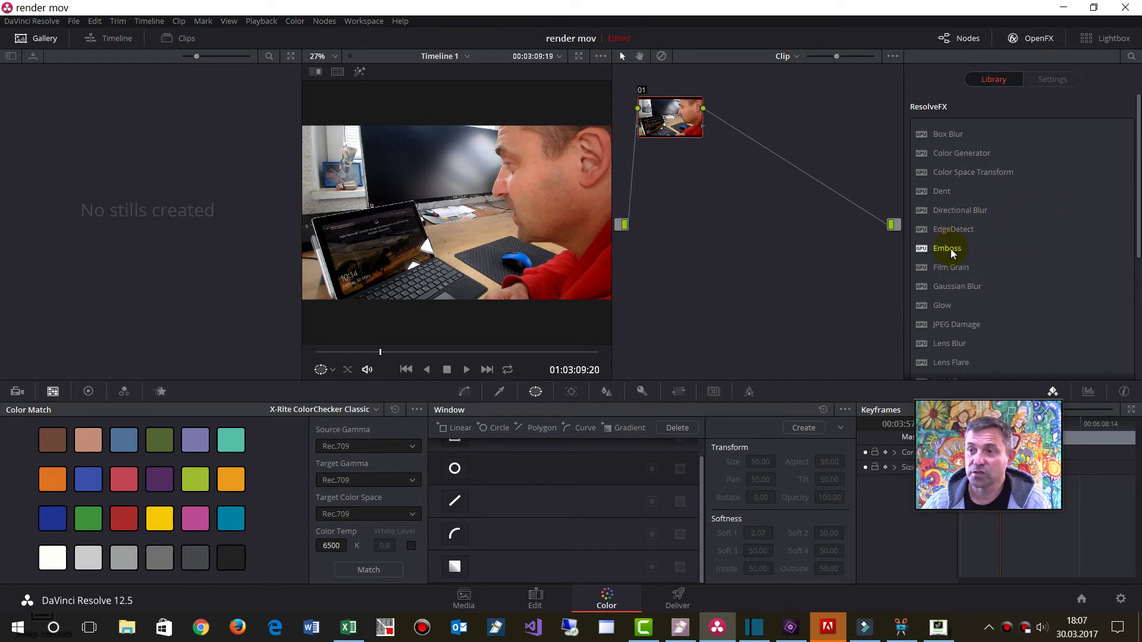
scroll(952, 253, "down", 3)
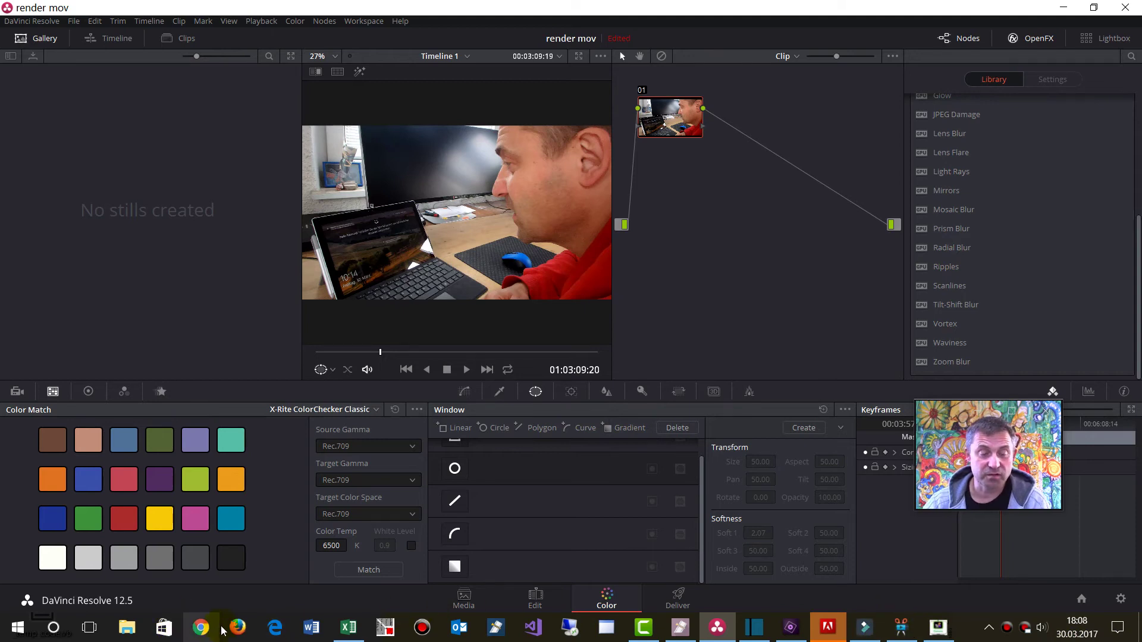
Step: Return to the Excel workbook and review the advantages listed on the ShotCut sheet
left_click(349, 628)
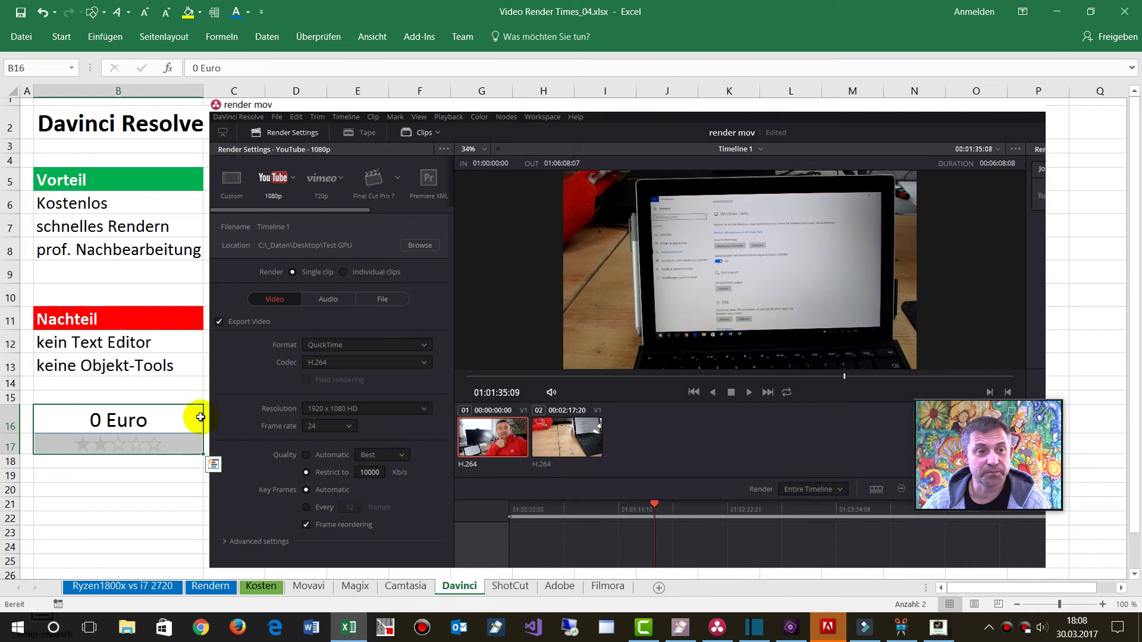
left_click(510, 586)
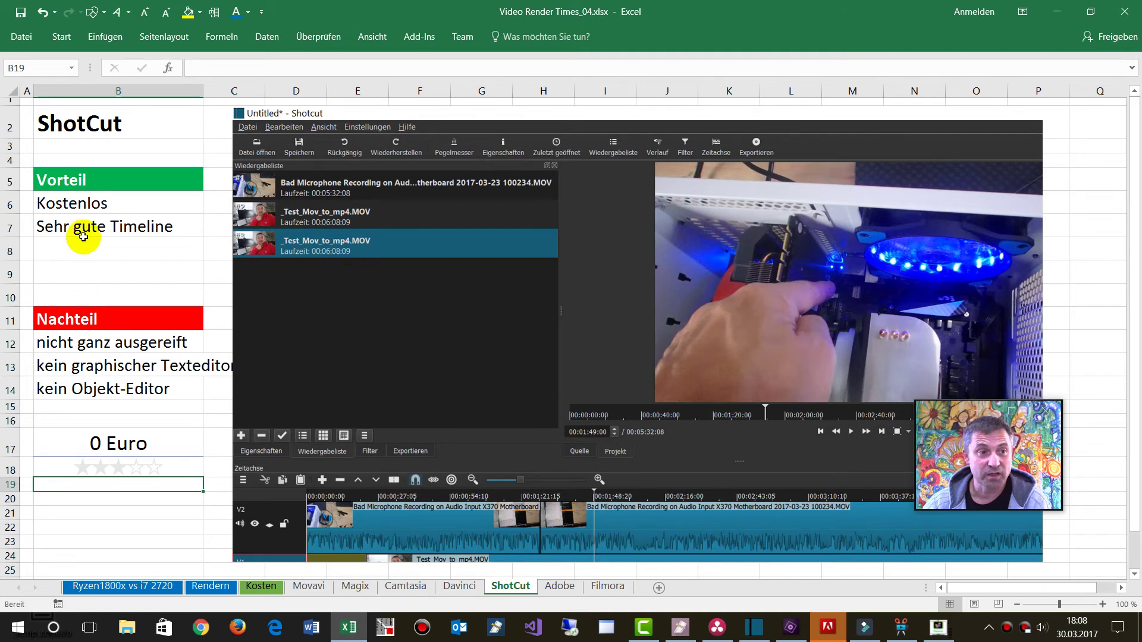
left_click_drag(89, 205, 90, 226)
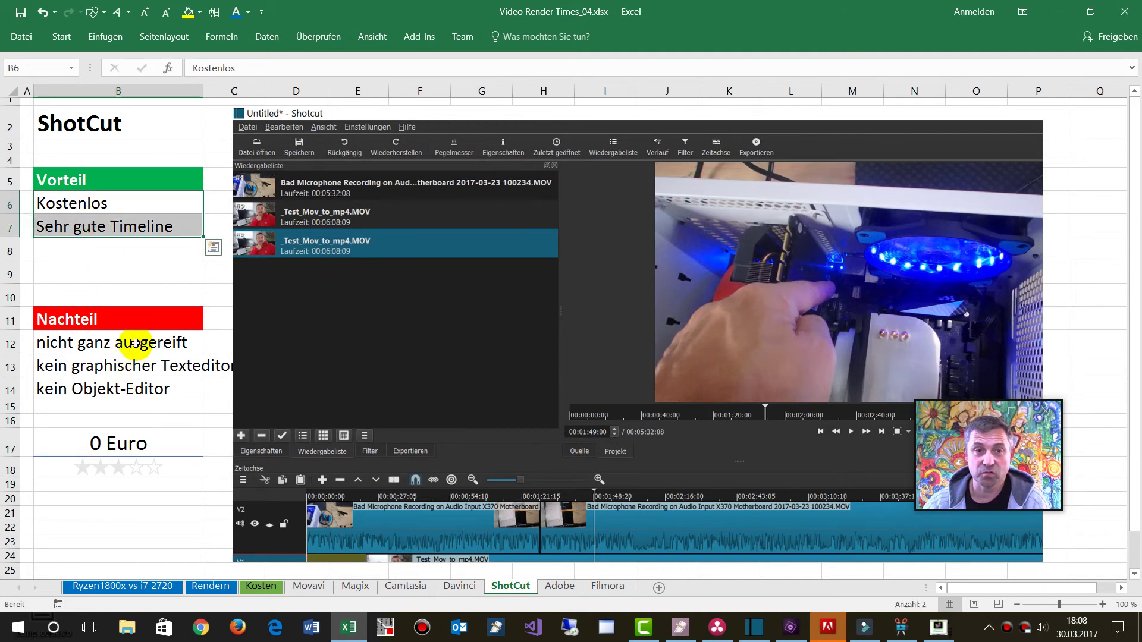
Step: Review the disadvantages listed for ShotCut, then switch to Shotcut and scrub its timeline to 00:02:17:00
left_click_drag(135, 343, 139, 393)
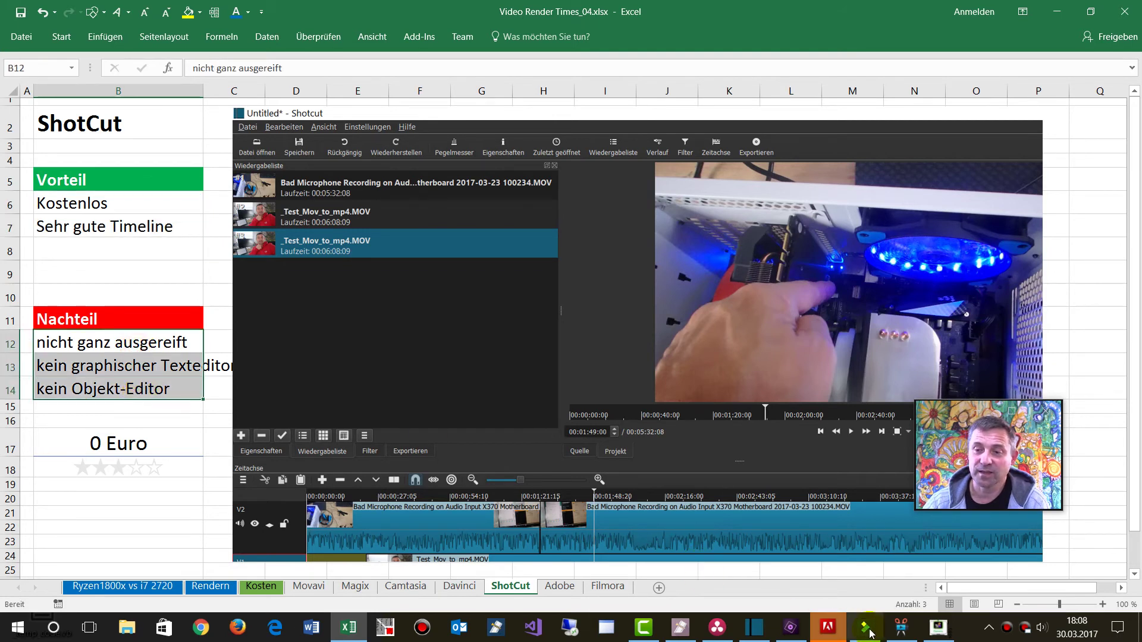
mouse_move(754, 628)
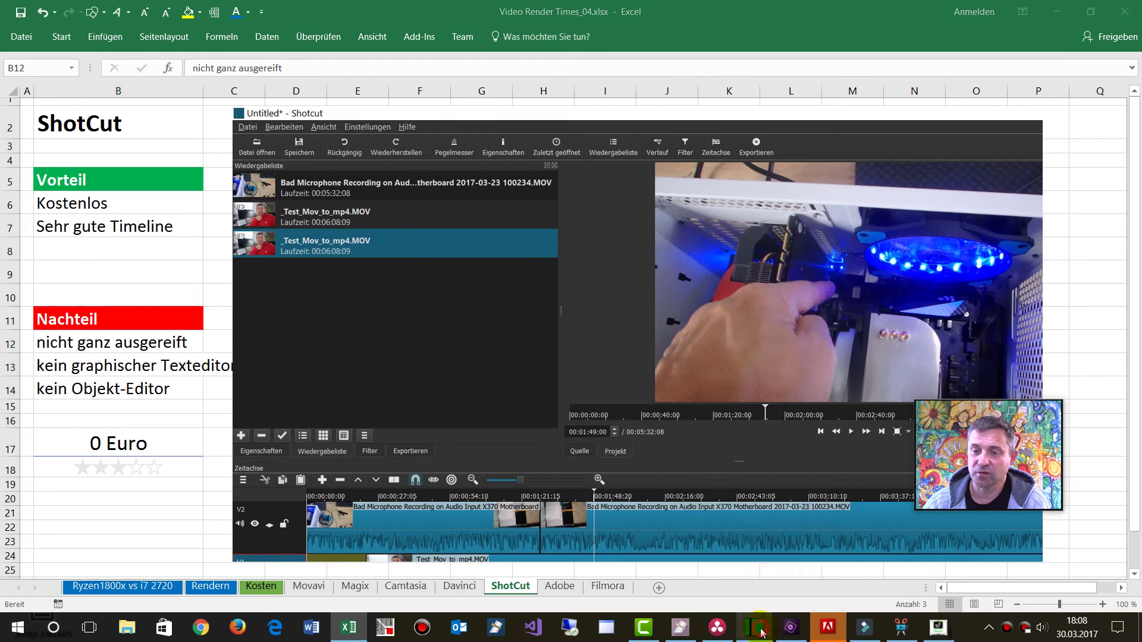
left_click(756, 559)
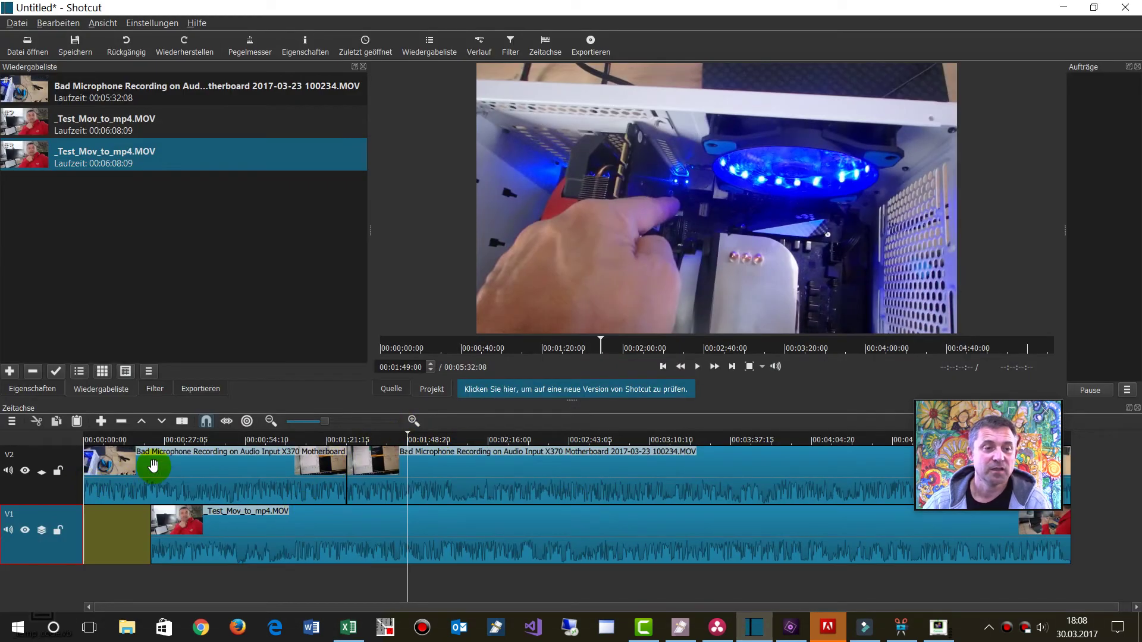
left_click_drag(196, 439, 225, 439)
left_click(257, 441)
left_click(422, 440)
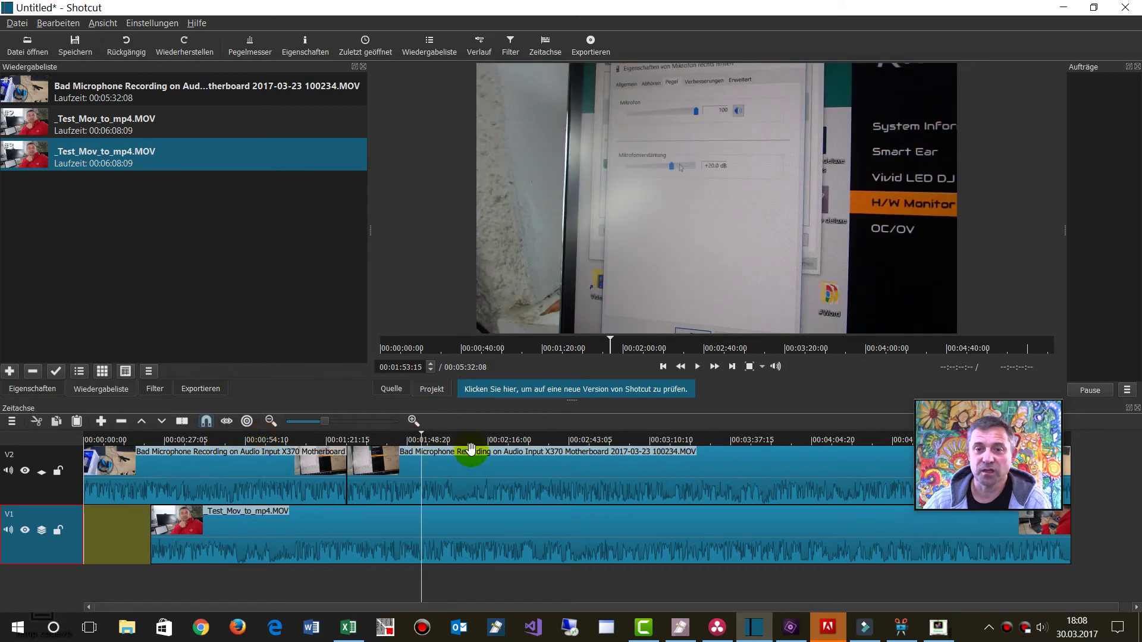
left_click(491, 440)
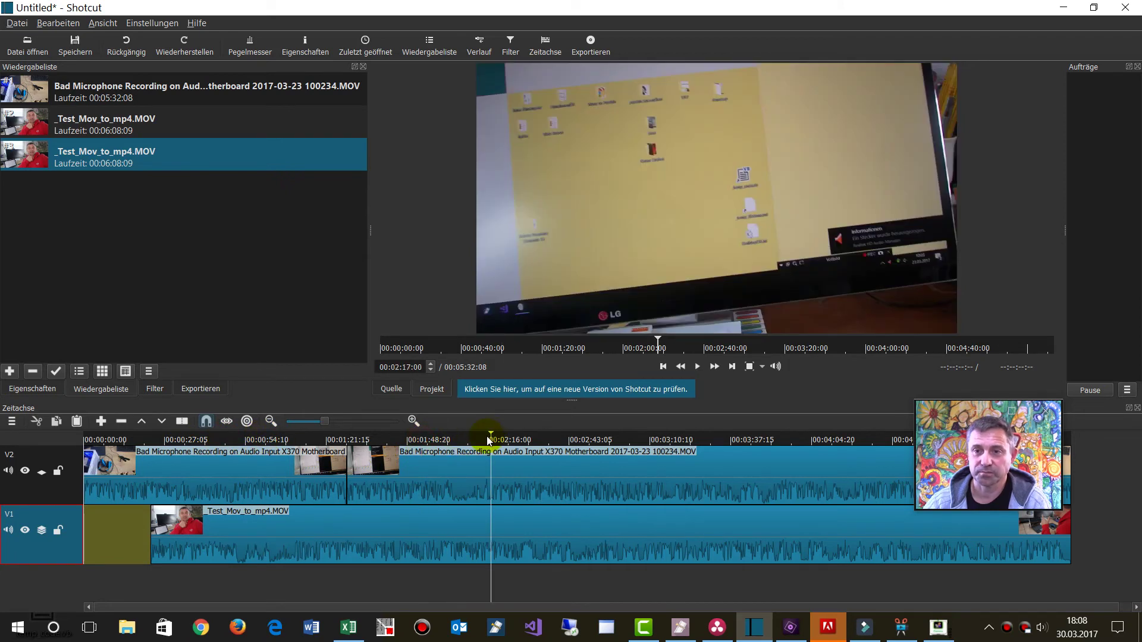
Step: Open the video _Test_Mov_to_mp4.MOV, add it to the playlist and pause its playback
left_click(28, 45)
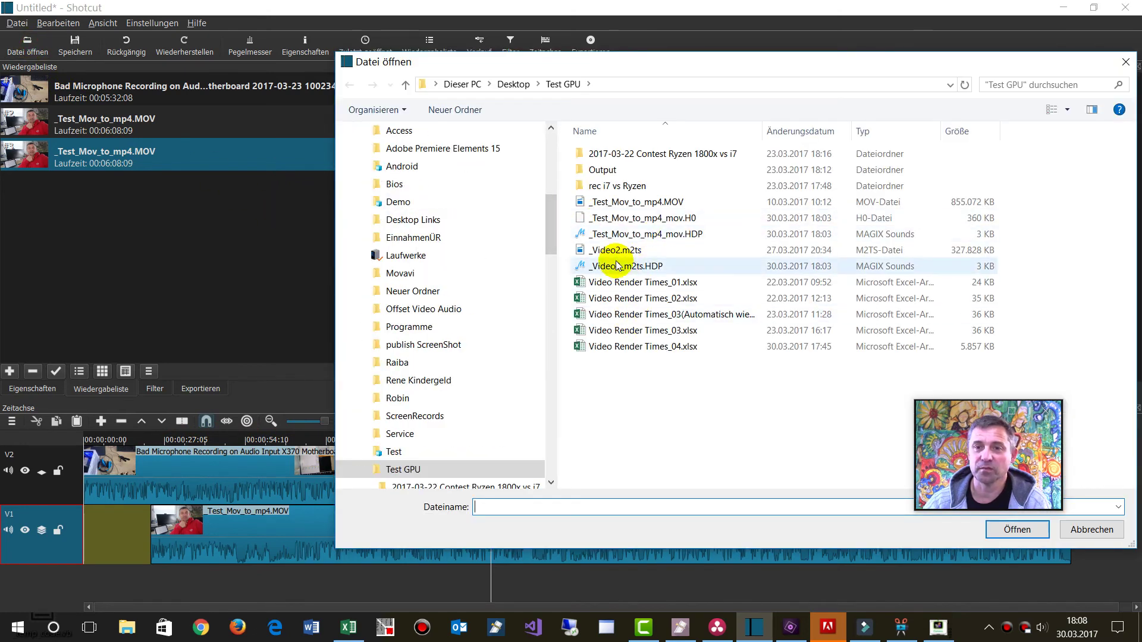
double_click(627, 203)
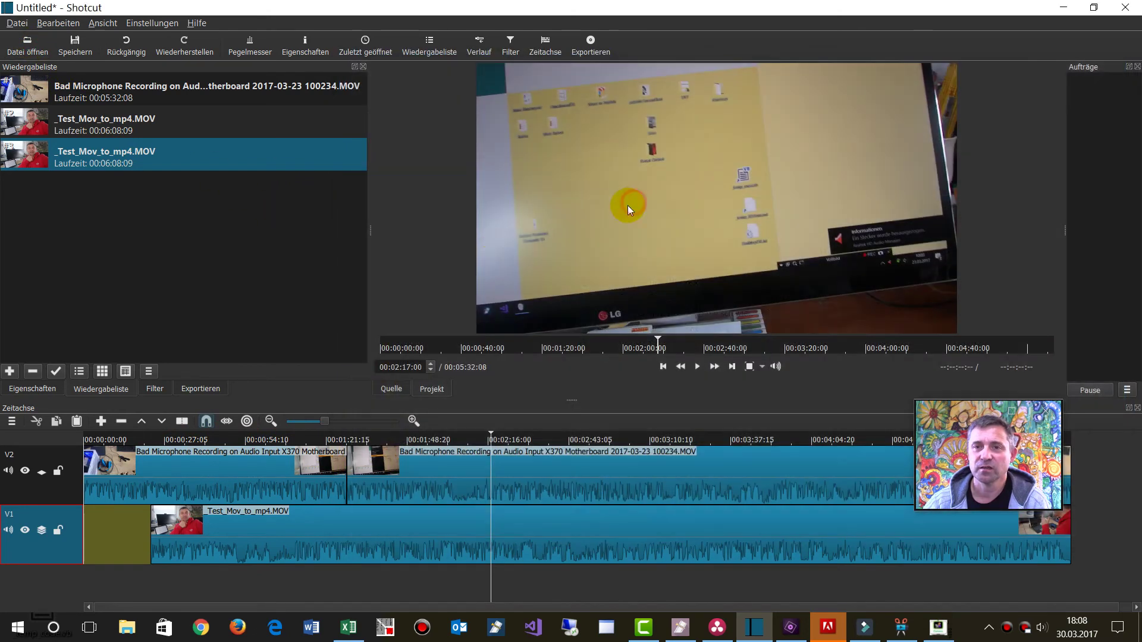
double_click(109, 156)
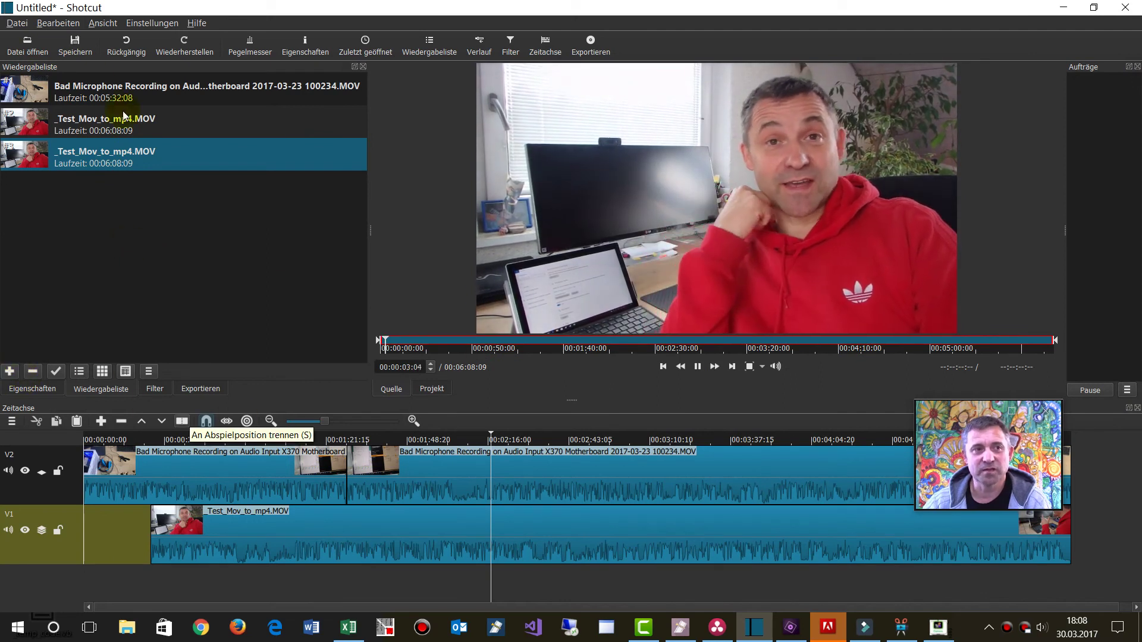
left_click(10, 371)
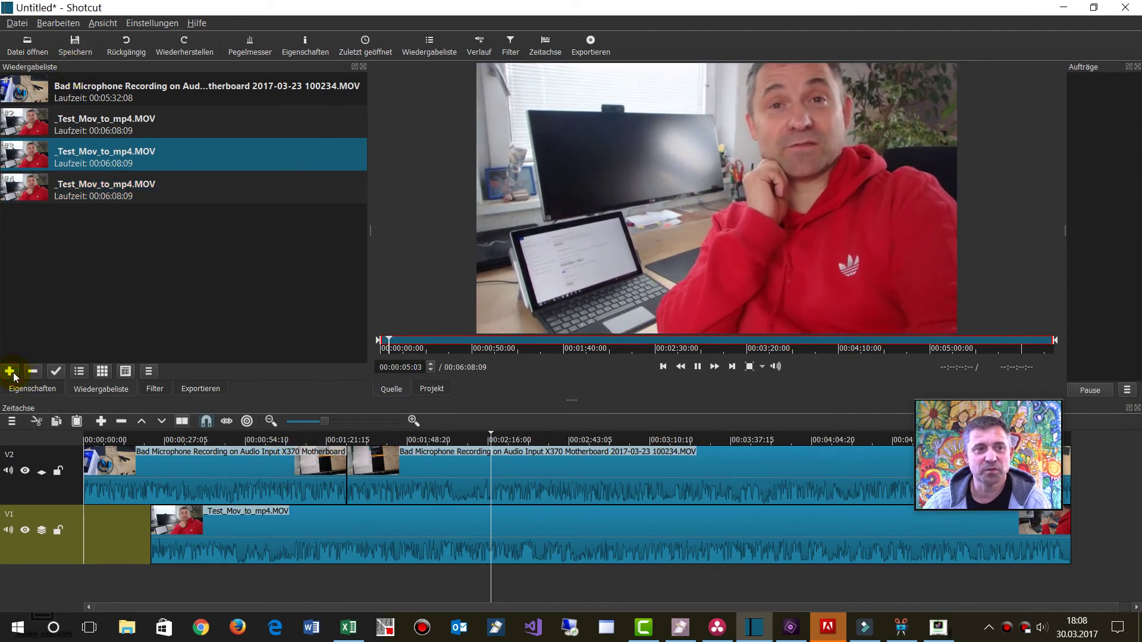
left_click(144, 193)
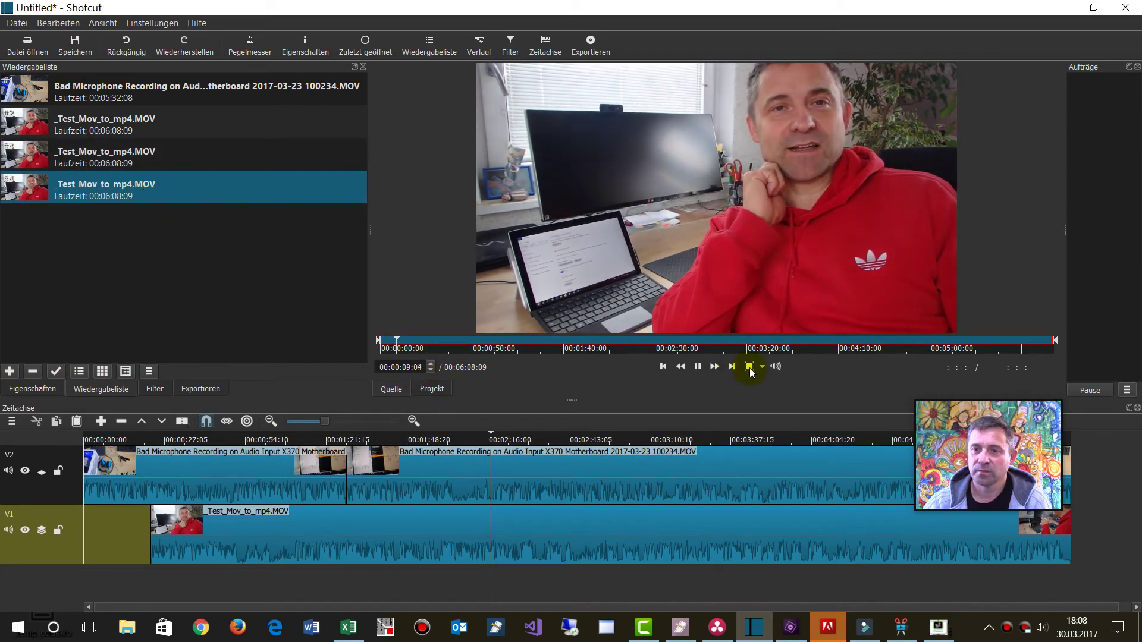
left_click(696, 366)
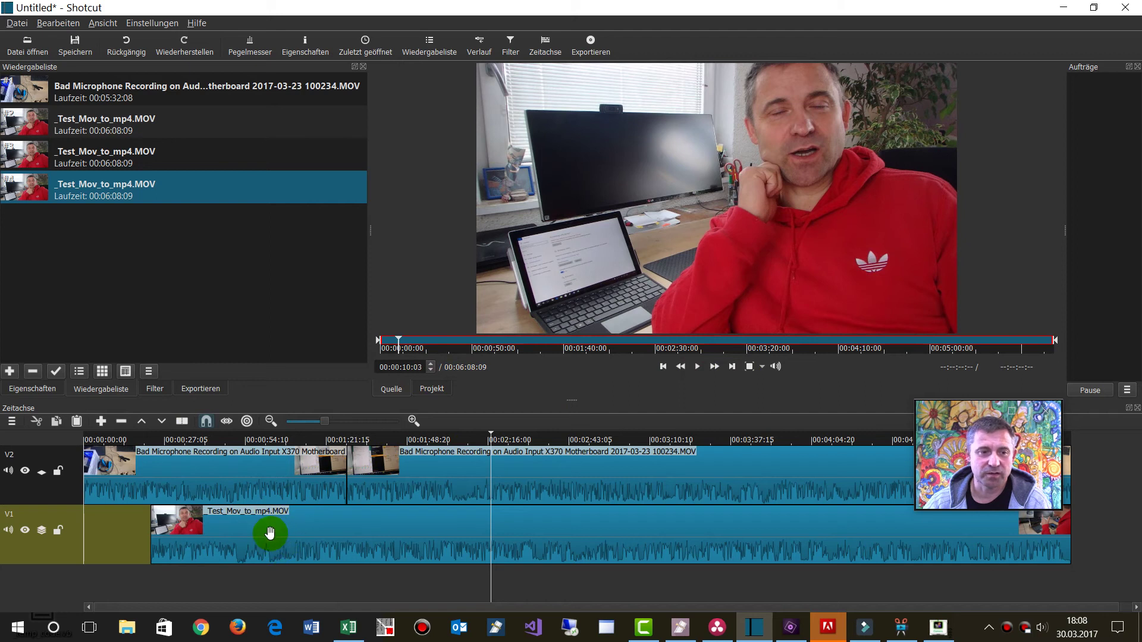
Step: Add a video track to the timeline and place the Bad Microphone Recording clip from the playlist on it
left_click(242, 540)
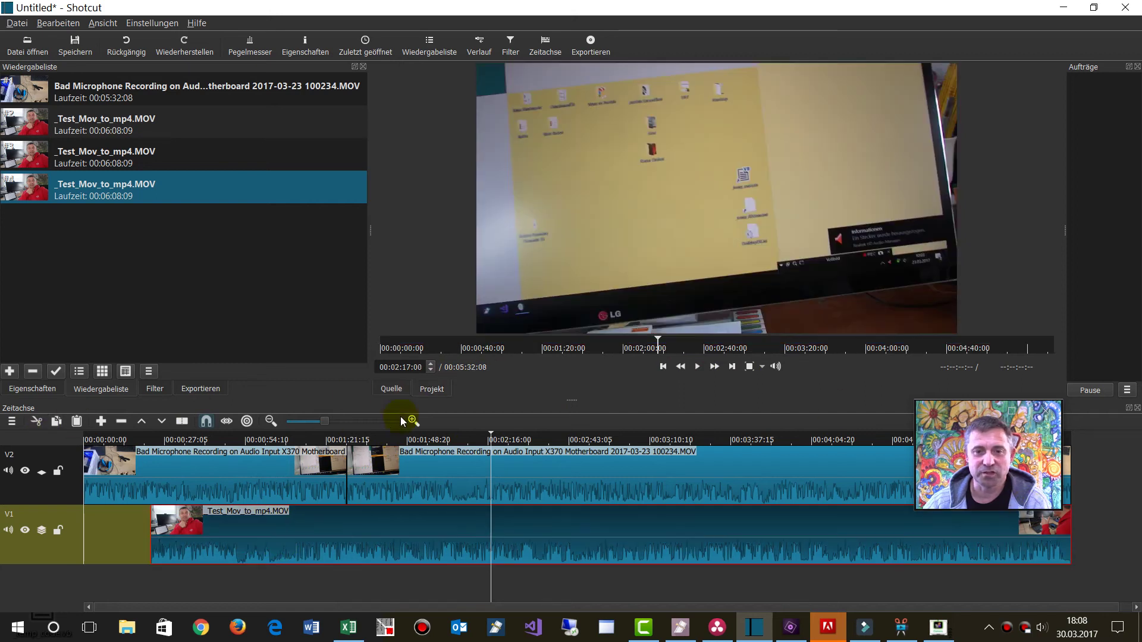
left_click(15, 424)
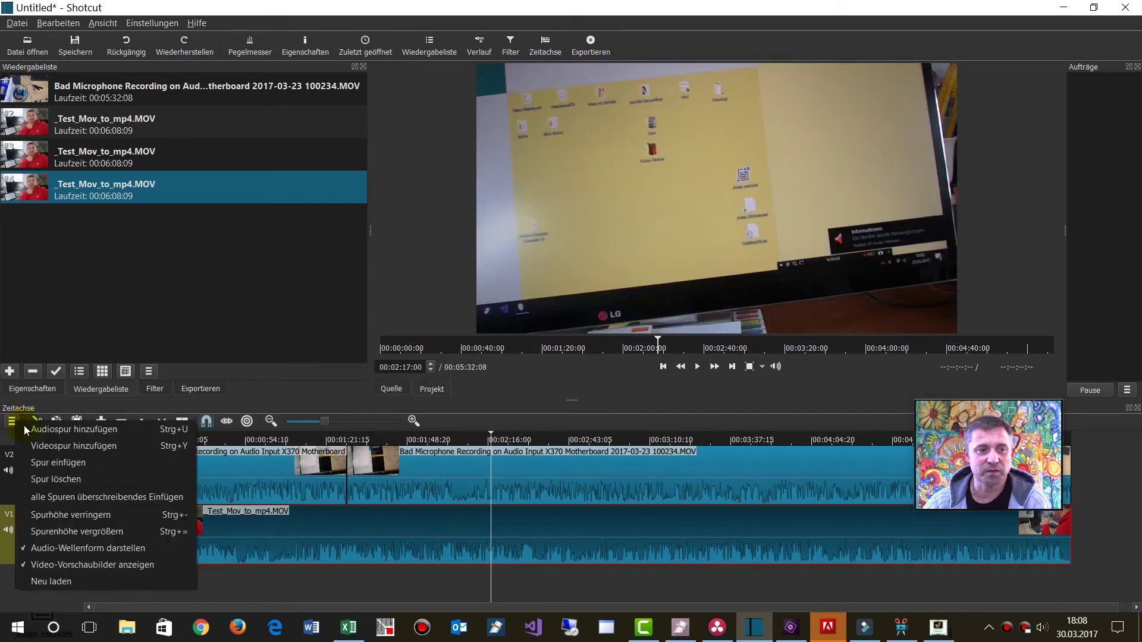
left_click(51, 448)
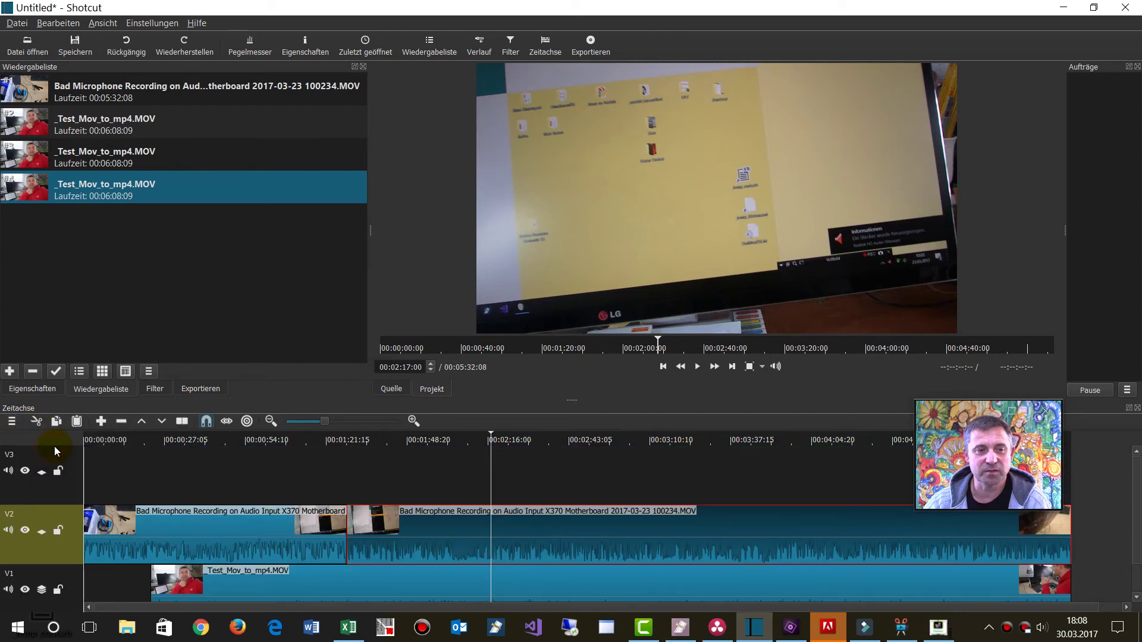
left_click(110, 483)
left_click_drag(65, 86, 211, 491)
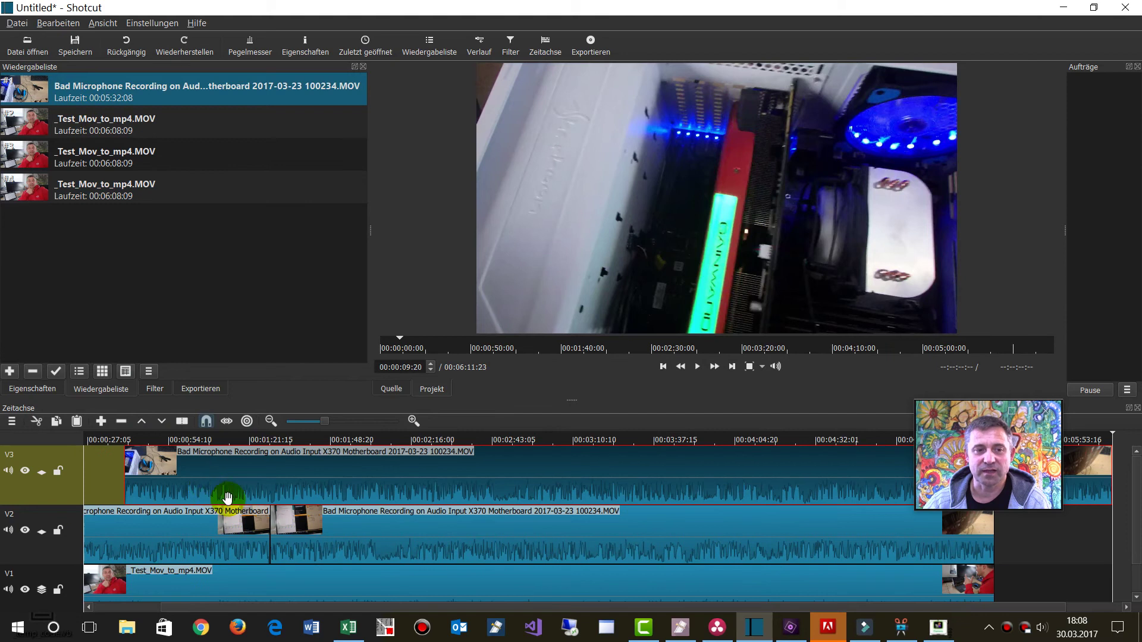
Step: Split the clip on track V3 at 00:02:24:01 and delete the part after the cut
left_click(436, 442)
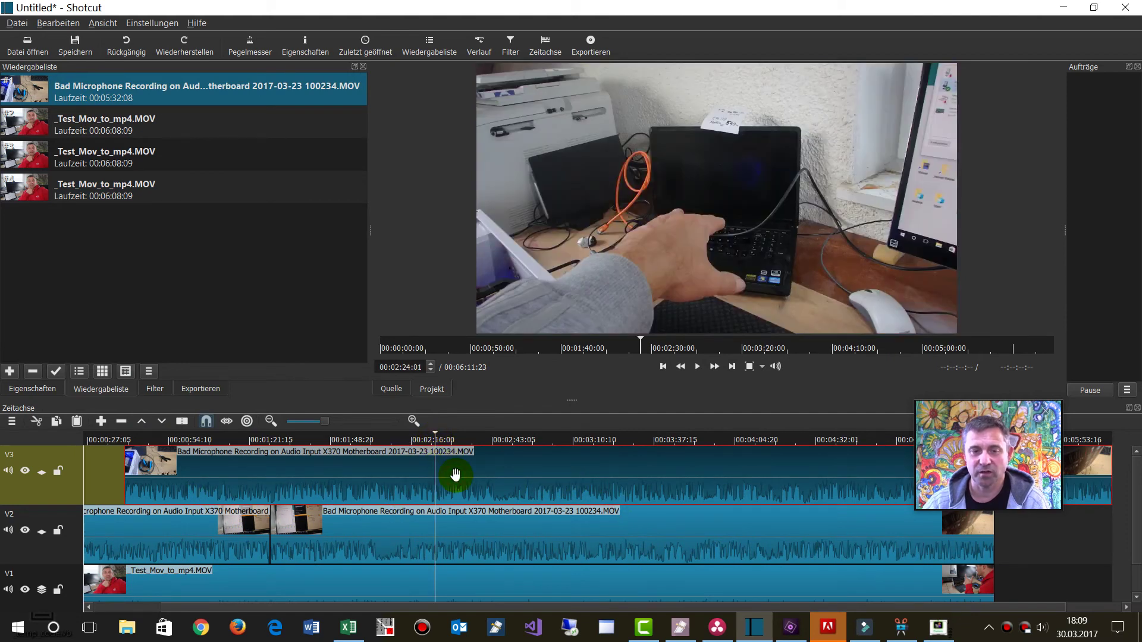
left_click(183, 421)
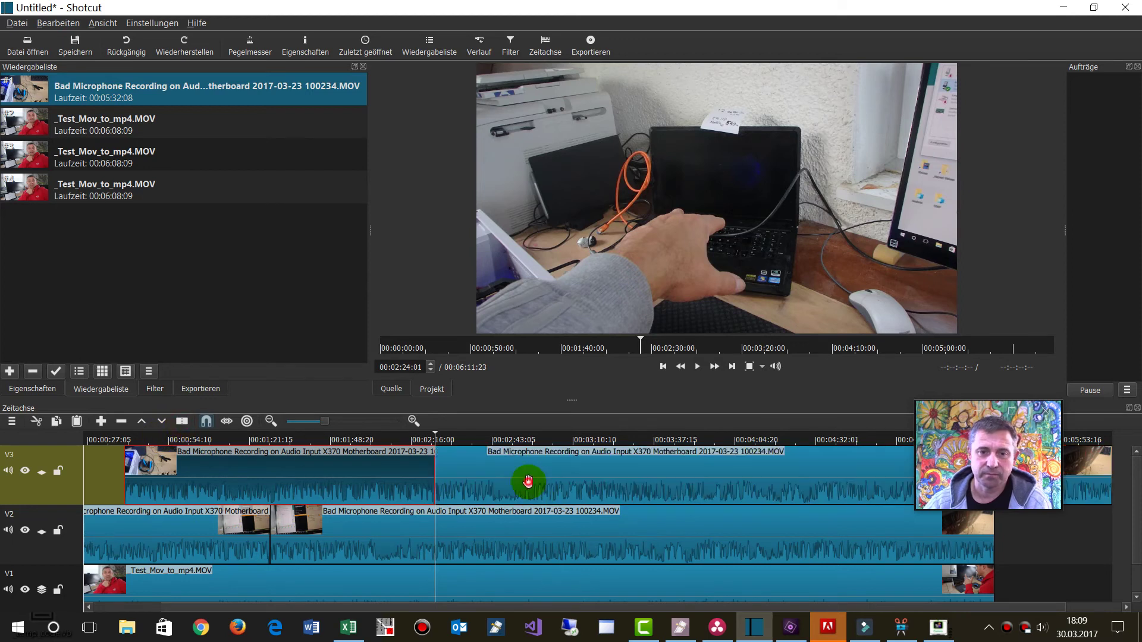
left_click(528, 481)
key("Delete")
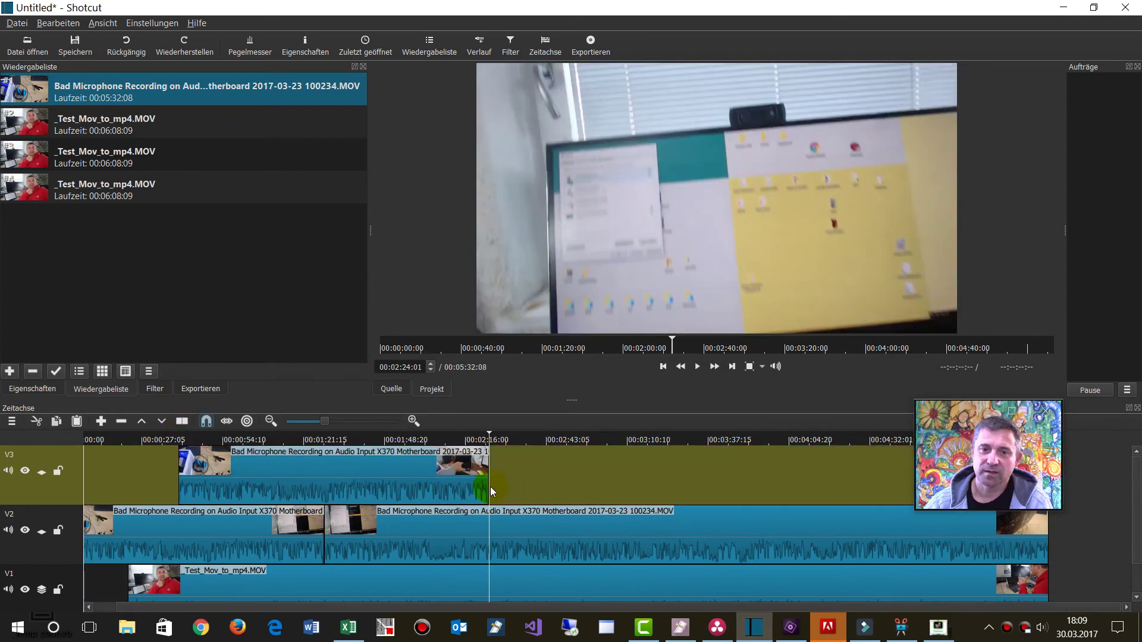
Step: Add the "HTML überlagern" filter to the shortened clip on track V3 and scrub the timeline to 00:03:13:05
left_click(478, 455)
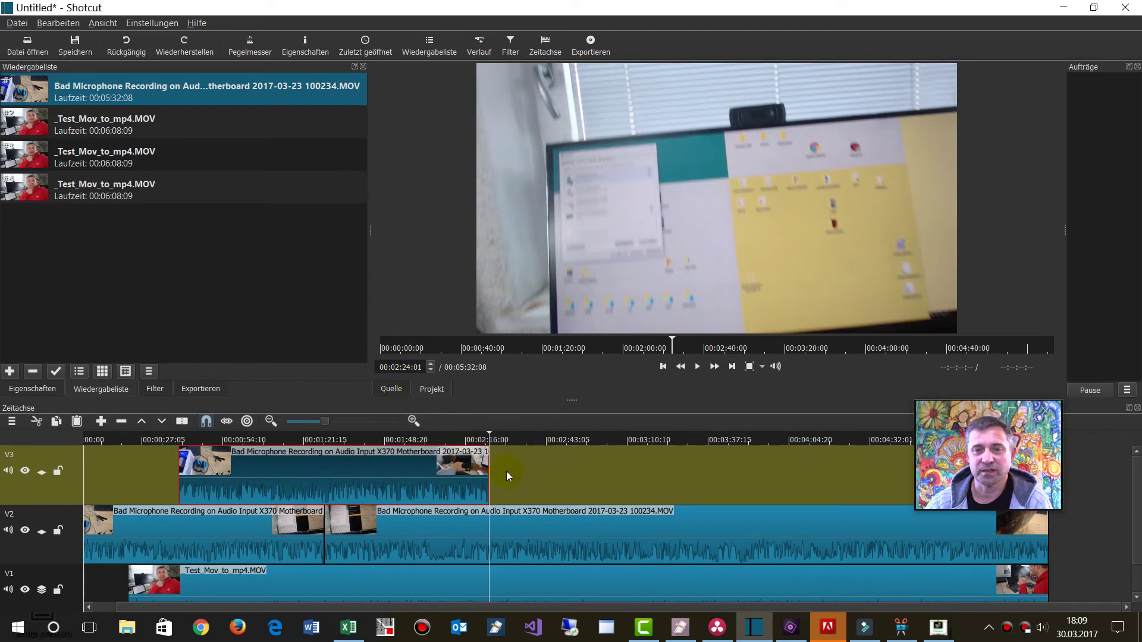
left_click_drag(491, 439, 446, 439)
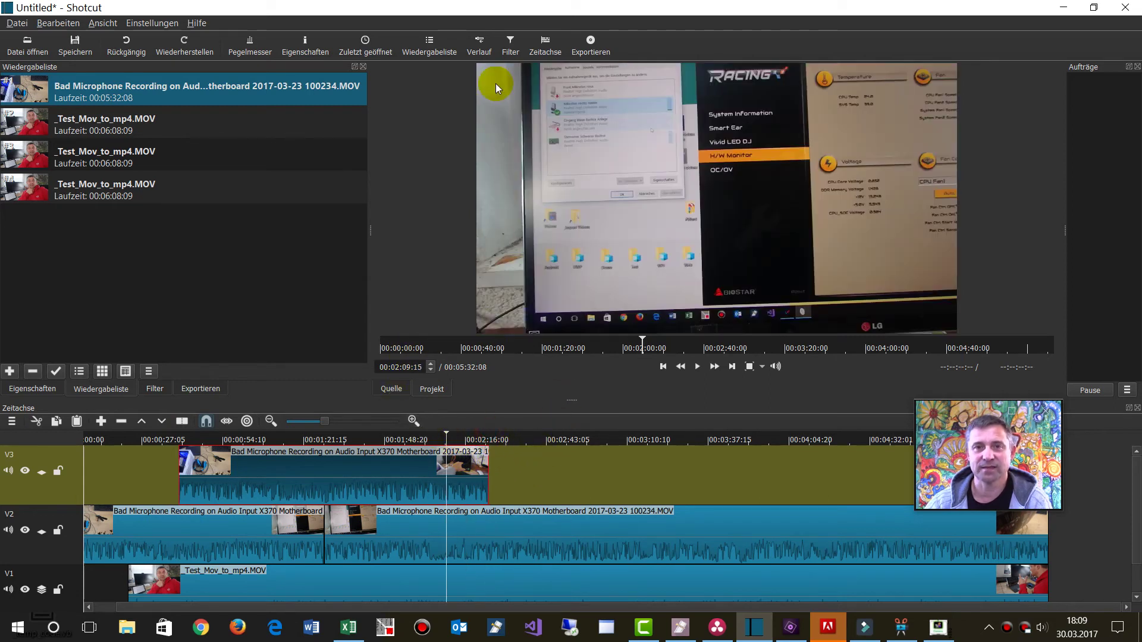
left_click(511, 45)
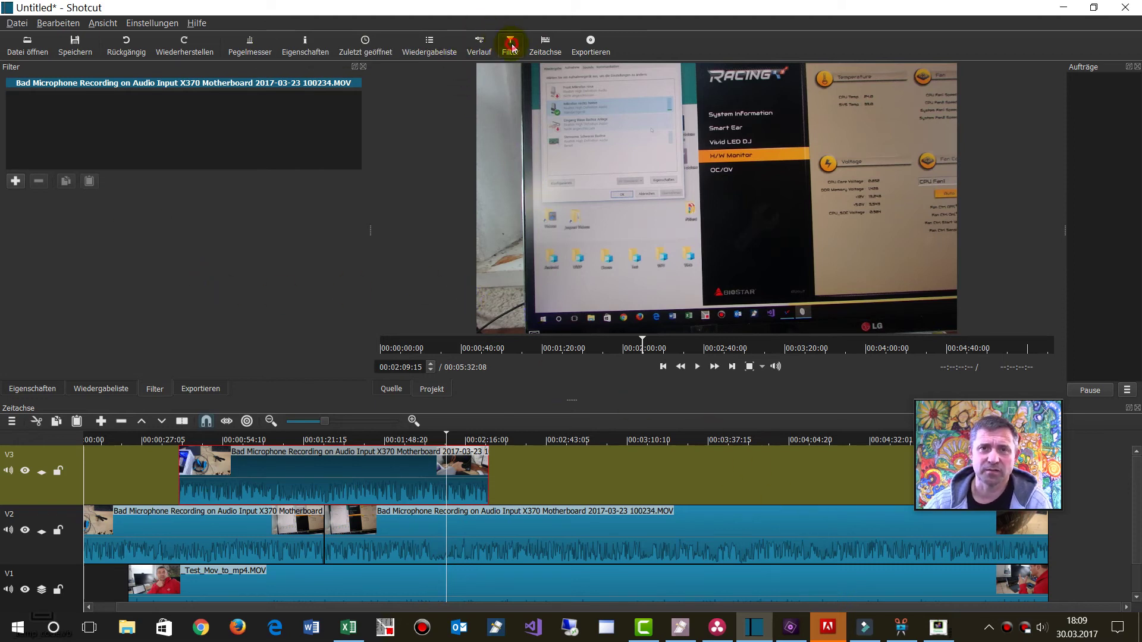
left_click(19, 182)
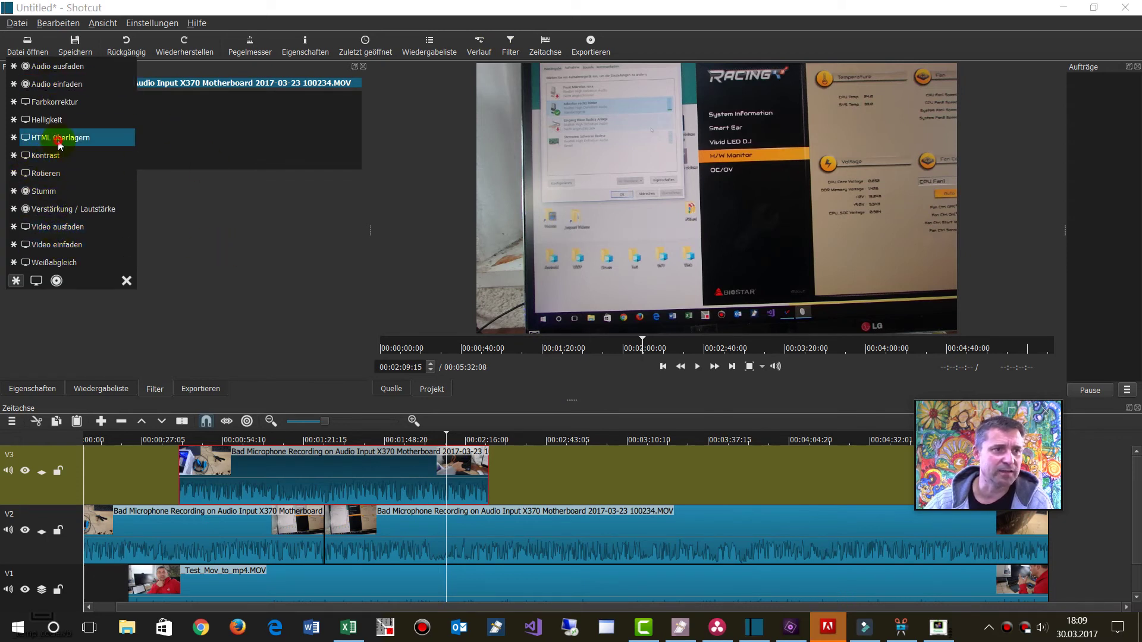
left_click(182, 199)
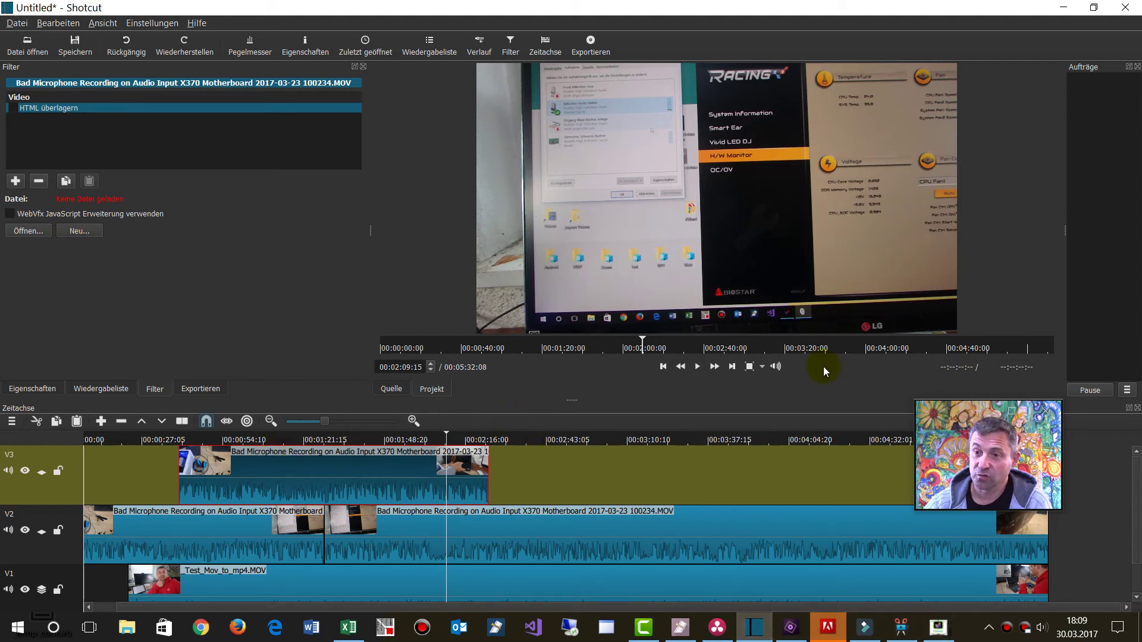
left_click(826, 440)
left_click_drag(826, 441, 635, 426)
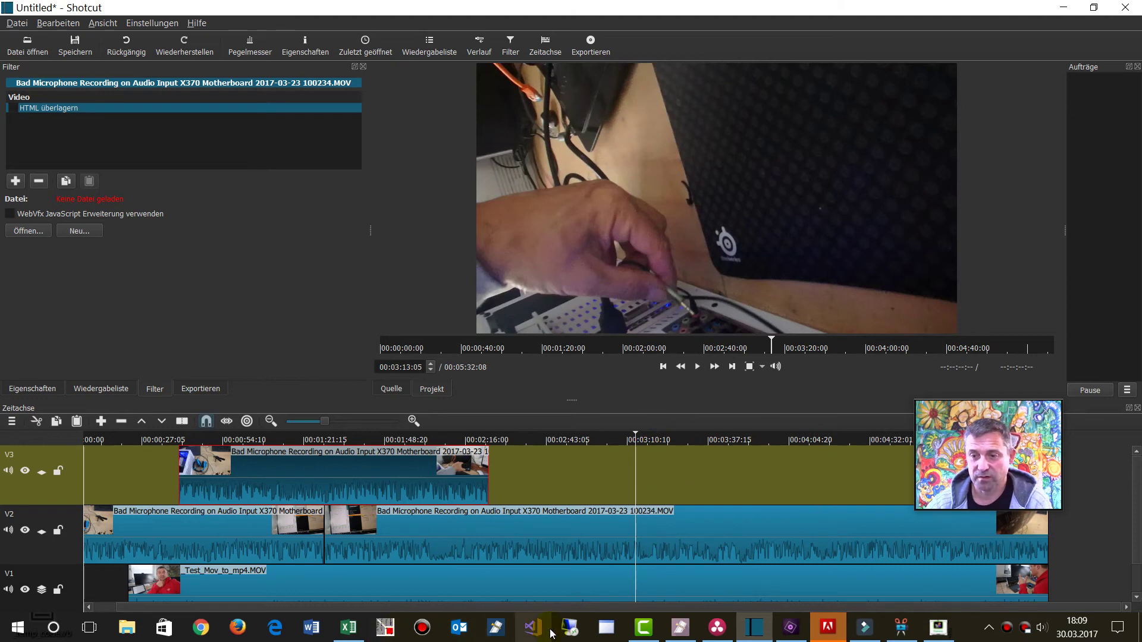
Step: Return to the Excel workbook and show the Adobe sheet with the Premiere Elements review
mouse_move(754, 637)
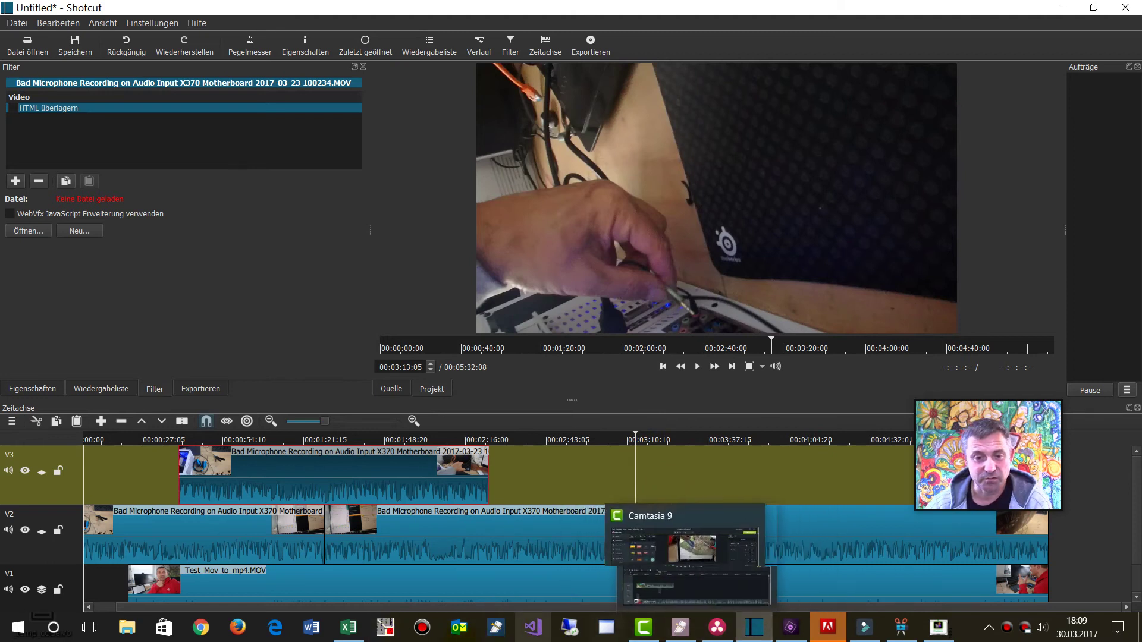
left_click(379, 632)
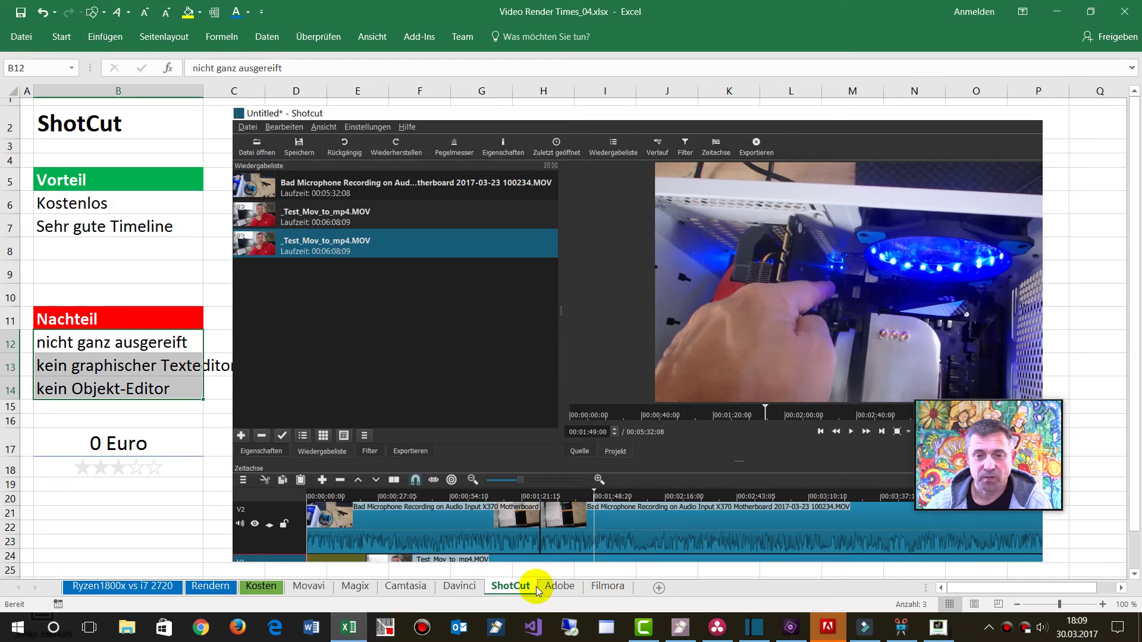
left_click(556, 587)
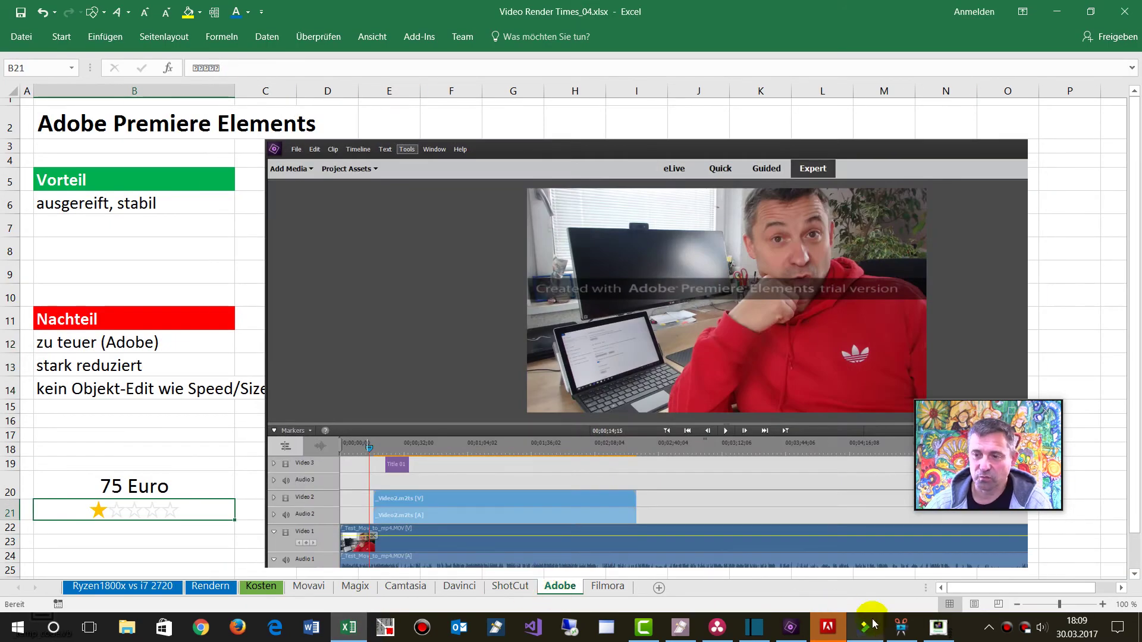
Step: Switch to Adobe Premiere Elements, look over the clips on the Expert timeline and scrub to 00;01;29;22
mouse_move(878, 641)
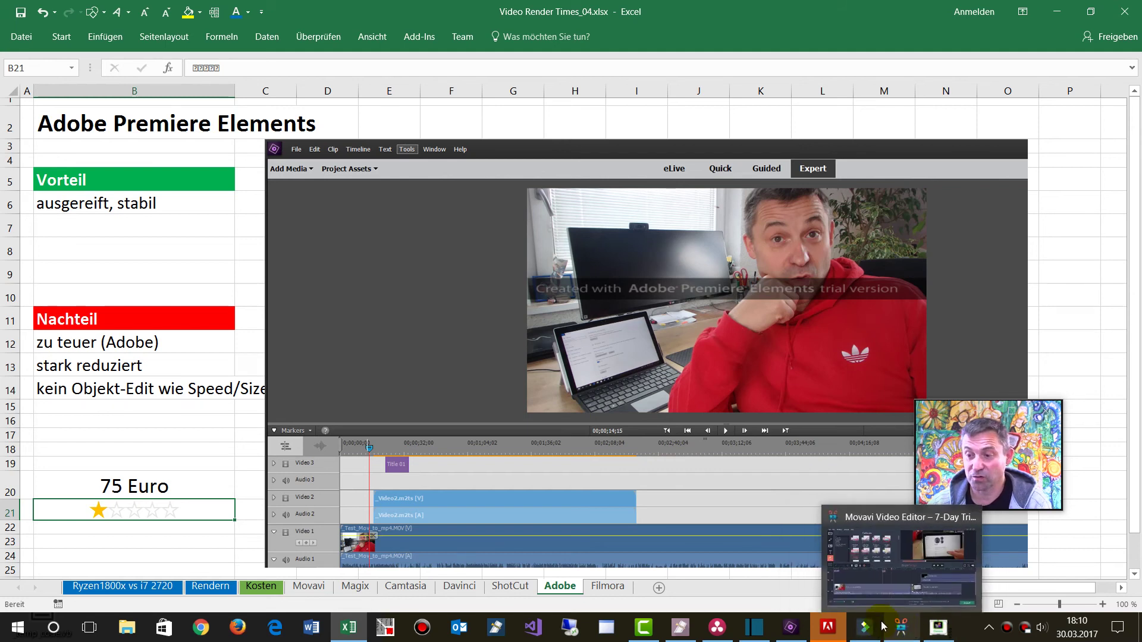
mouse_move(790, 634)
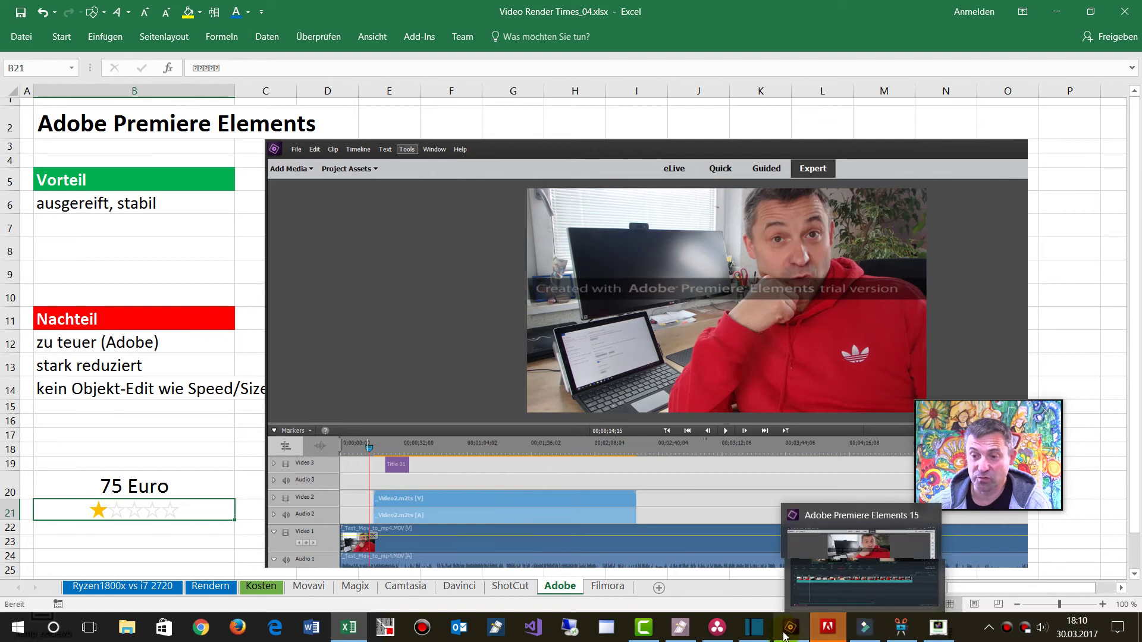
left_click(790, 634)
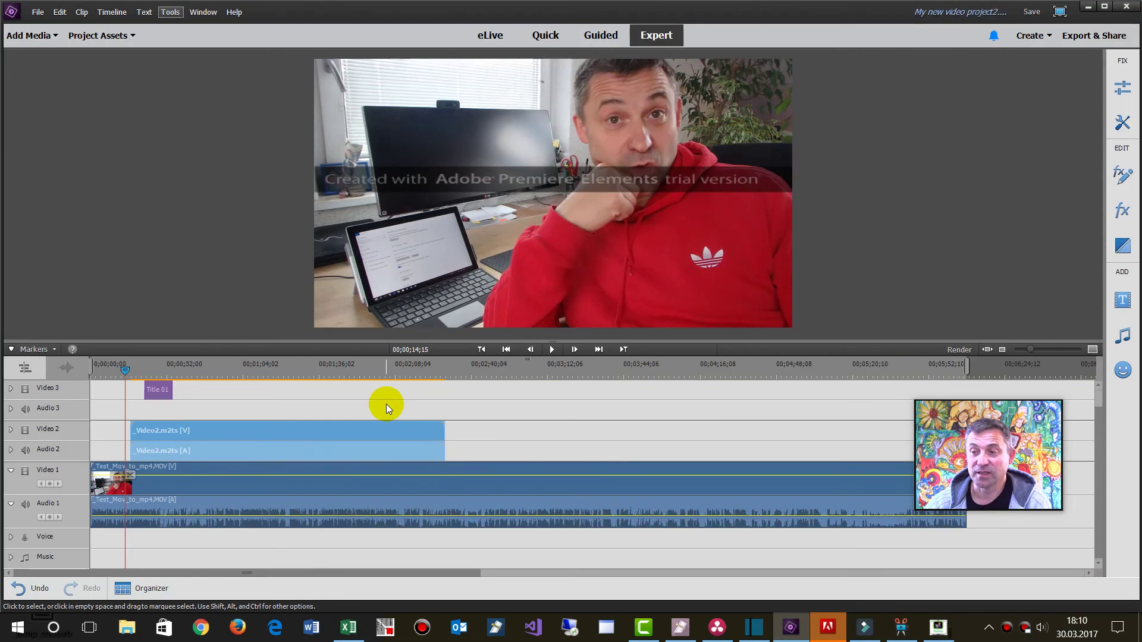
left_click(236, 505)
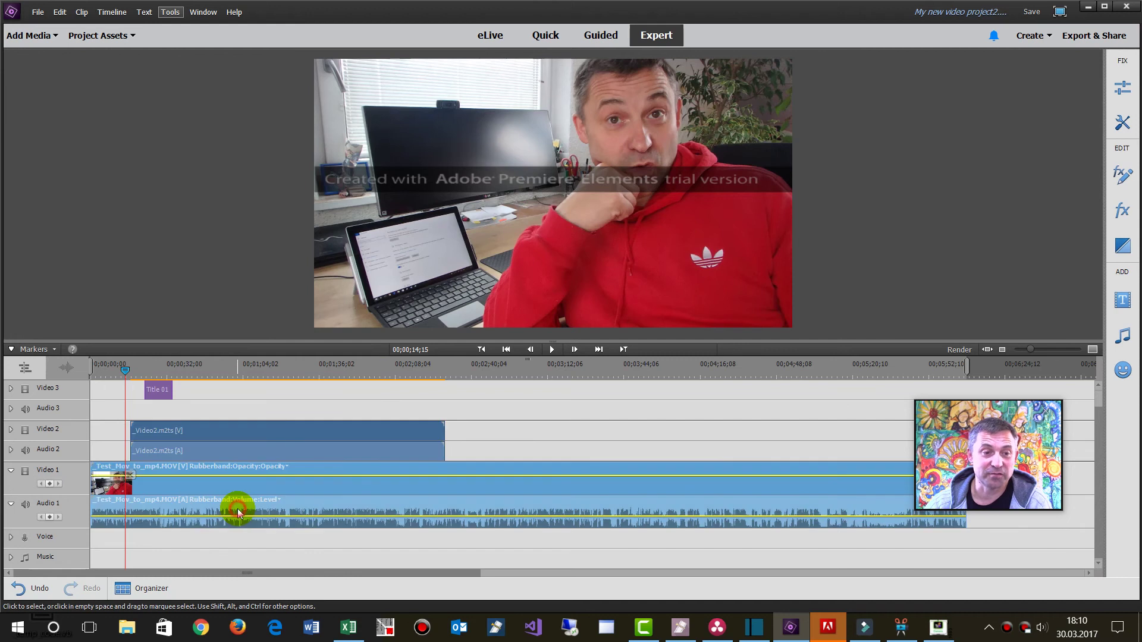
left_click(234, 444)
left_click_drag(219, 370, 304, 333)
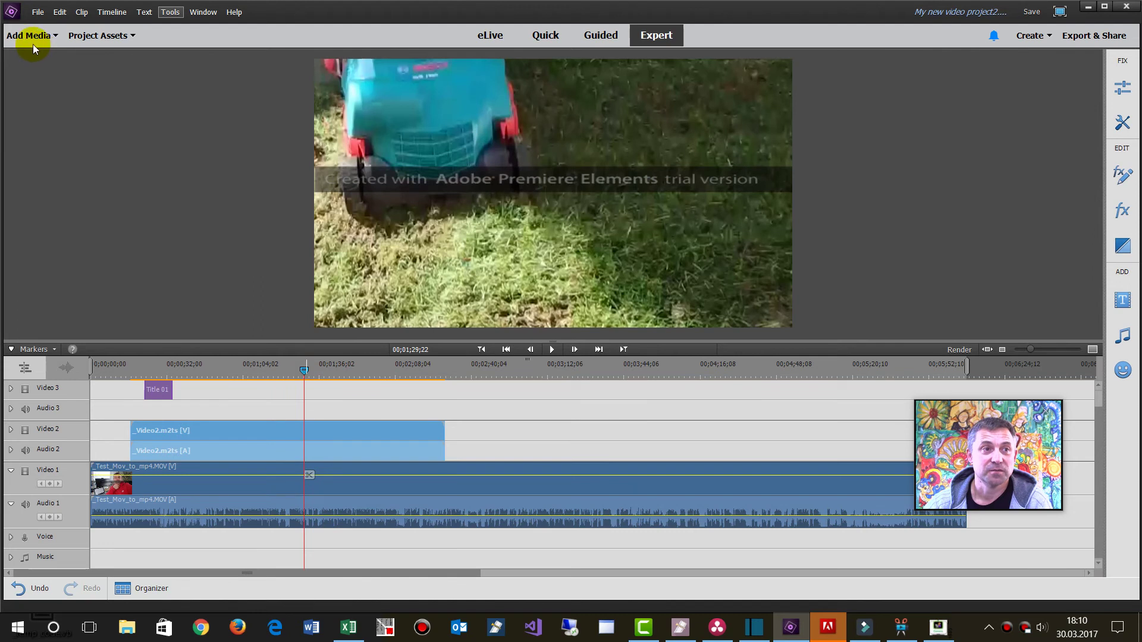
Step: Import the video _Video2.m2ts from the hard drive into the project assets
left_click(34, 37)
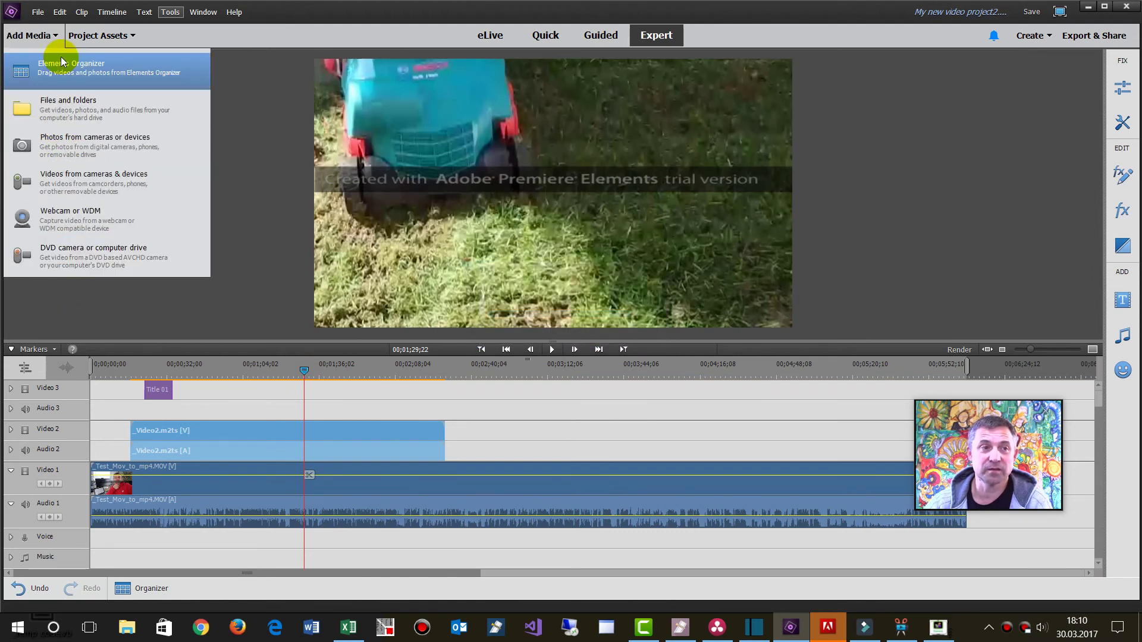
left_click(69, 103)
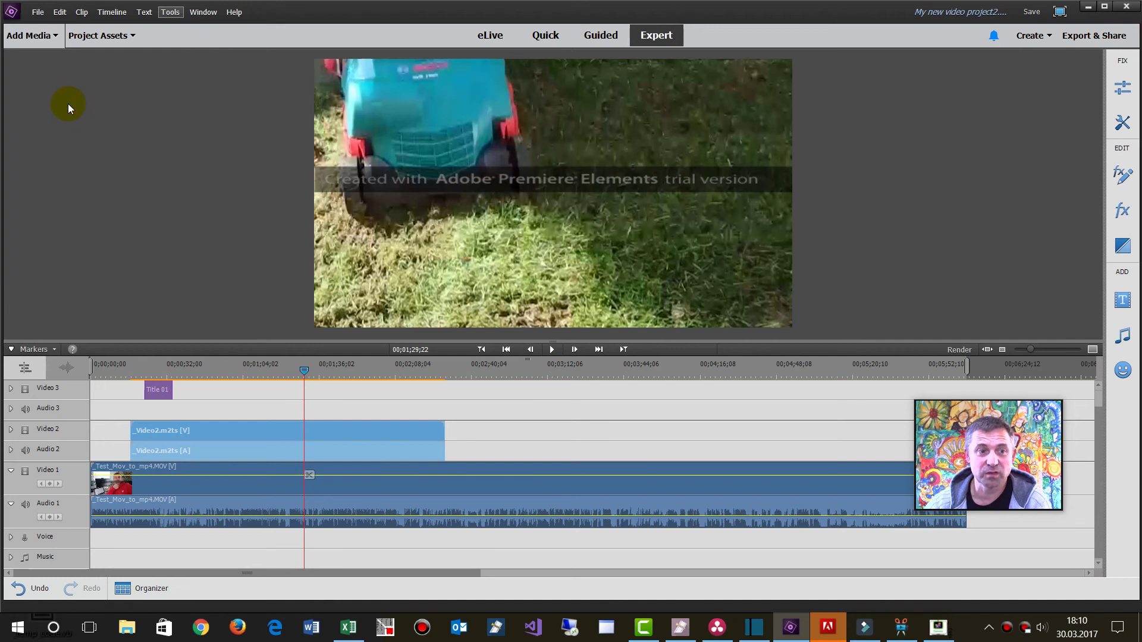
double_click(285, 167)
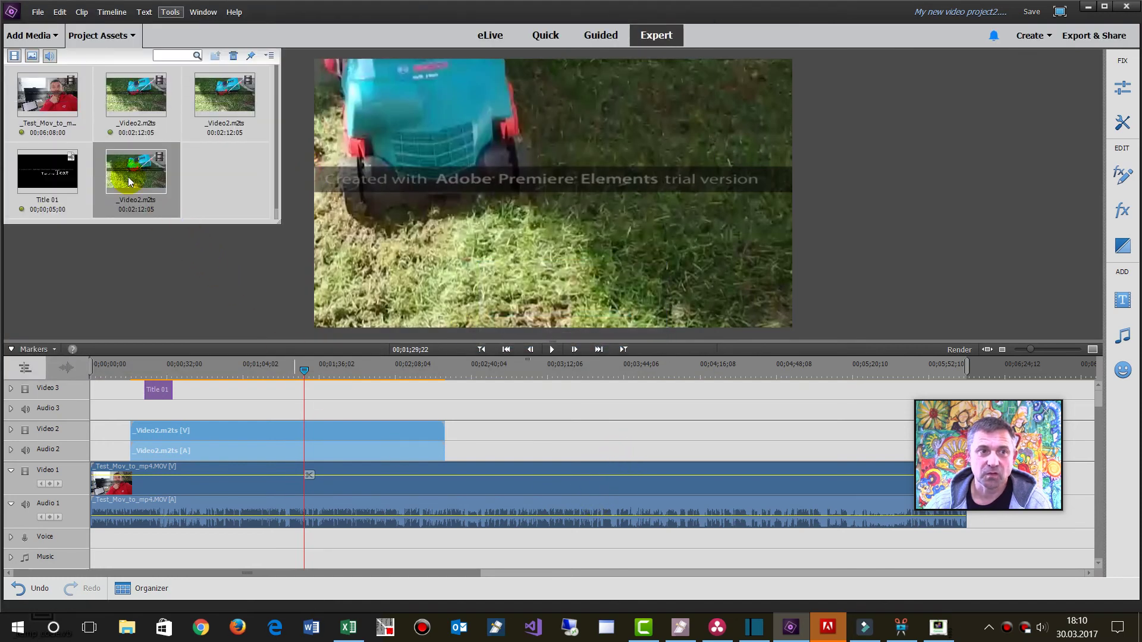
Step: Place the imported _Video2.m2ts on tracks Video 3 and Audio 3, starting where the Video 2 clip ends
left_click_drag(135, 182, 446, 413)
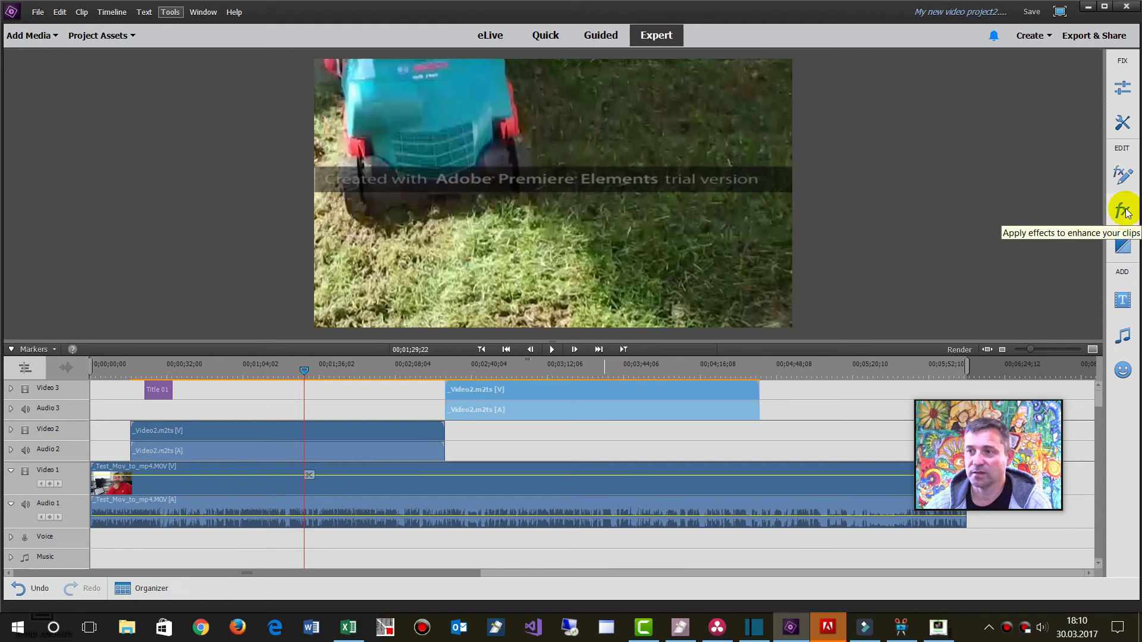
Step: Add a new still text title at the playhead on track Video 3 and change its wording to "Rasen mähhhhText"
left_click(153, 13)
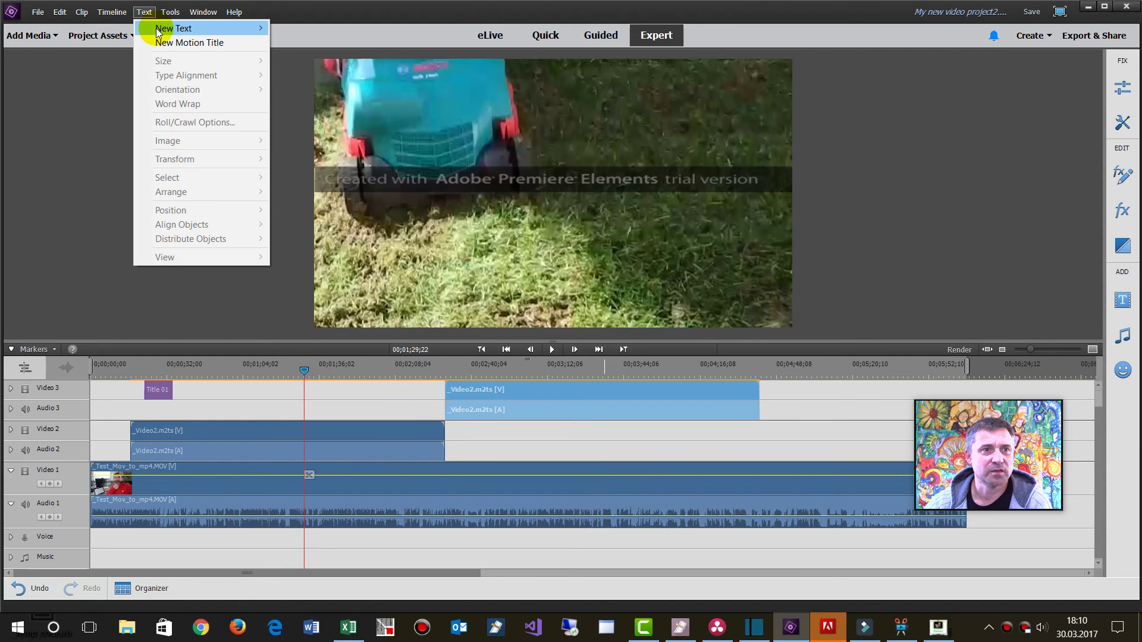
mouse_move(238, 27)
left_click(315, 27)
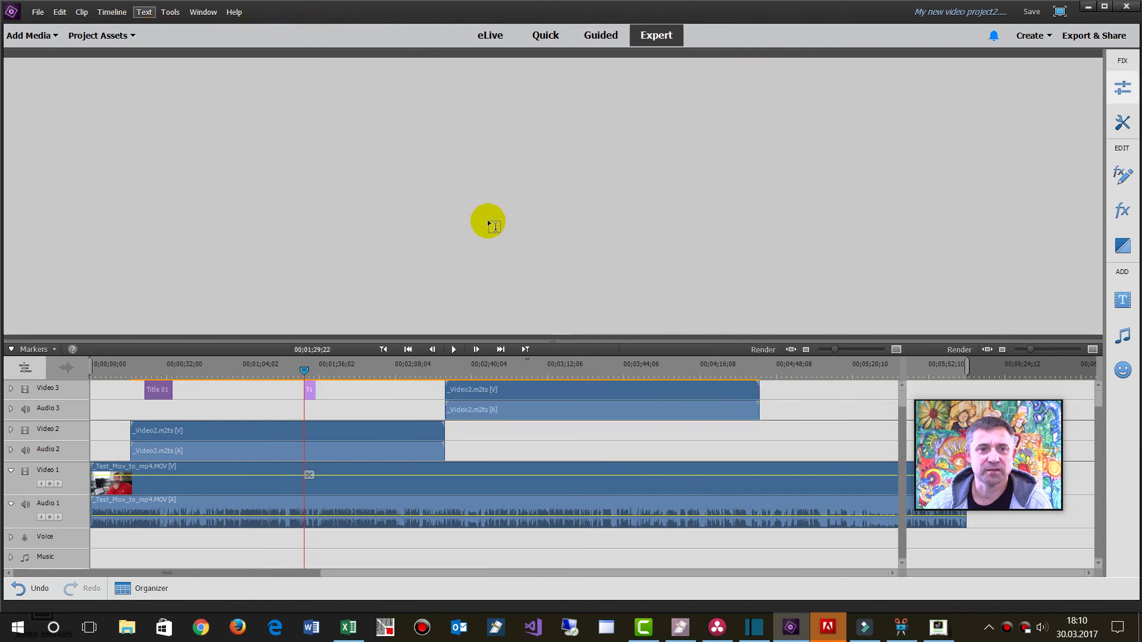
left_click(443, 195)
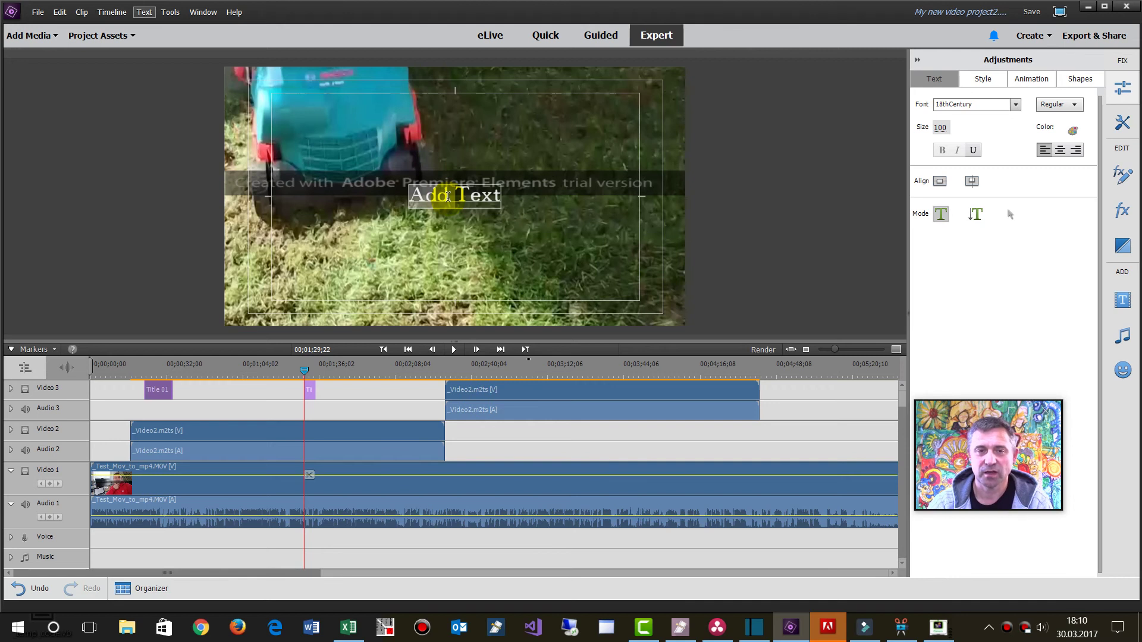
double_click(448, 197)
type("Rasen mähhhh")
Step: Lengthen the new title clip on Video 3 and move the playhead to 00;01;34;07 within it
left_click(324, 394)
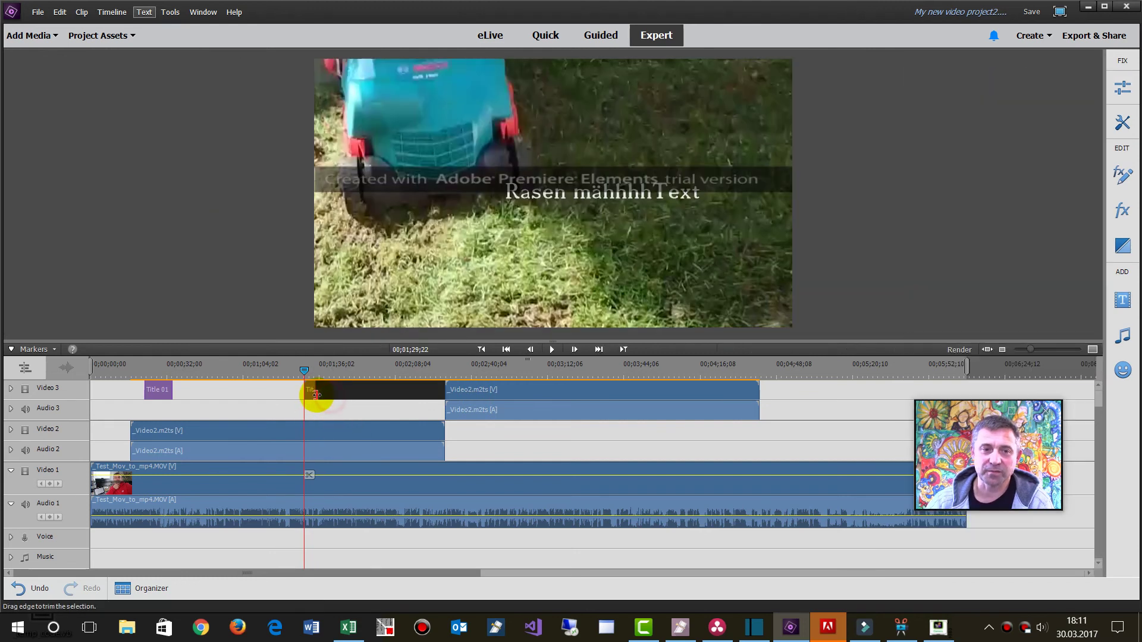
mouse_move(315, 393)
left_mouse_down()
mouse_move(352, 399)
mouse_move(326, 390)
left_mouse_up()
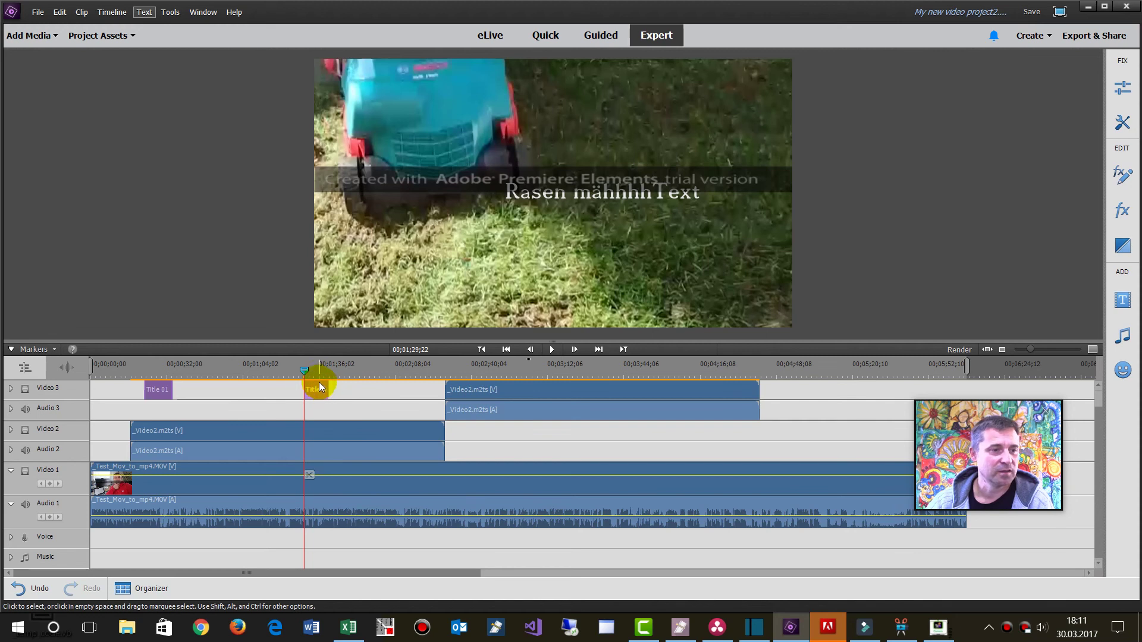
left_click(315, 371)
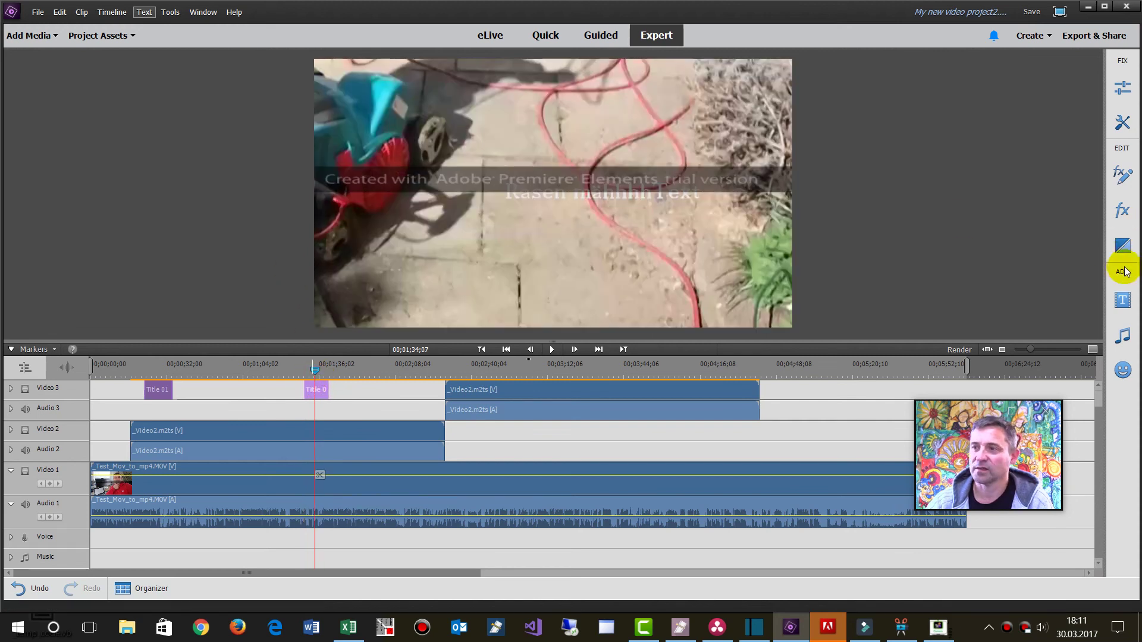
Step: Look over the available effects and open the new title clip in the Pan and Zoom Tool
left_click(1122, 245)
left_click(1123, 175)
left_click(1123, 210)
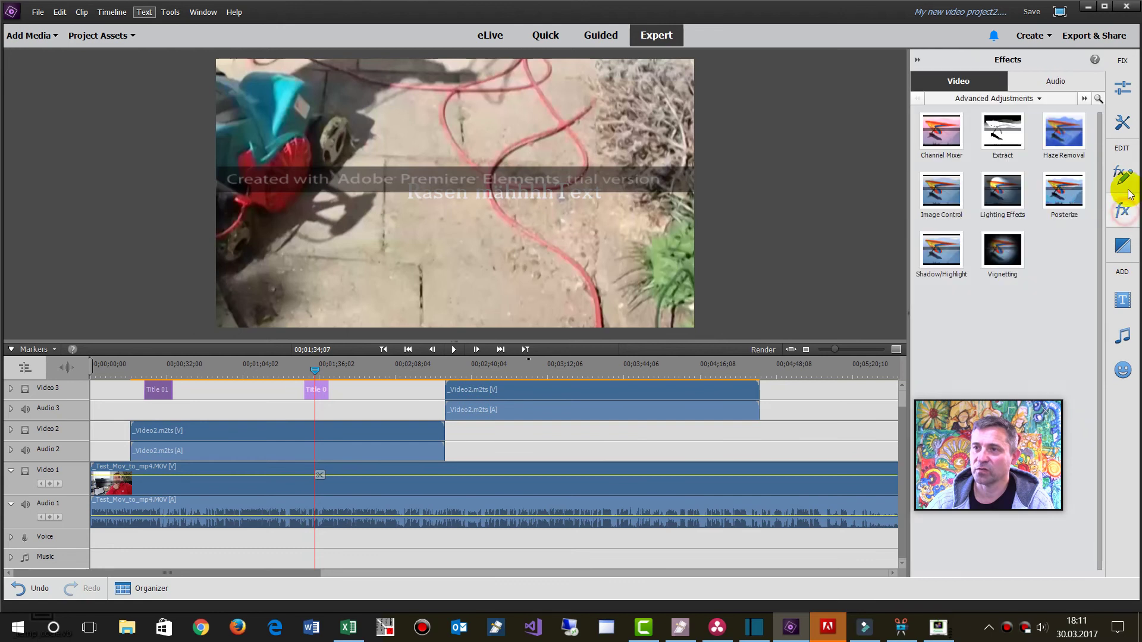
left_click(1122, 122)
left_click(932, 185)
left_click(639, 427)
left_click(410, 475)
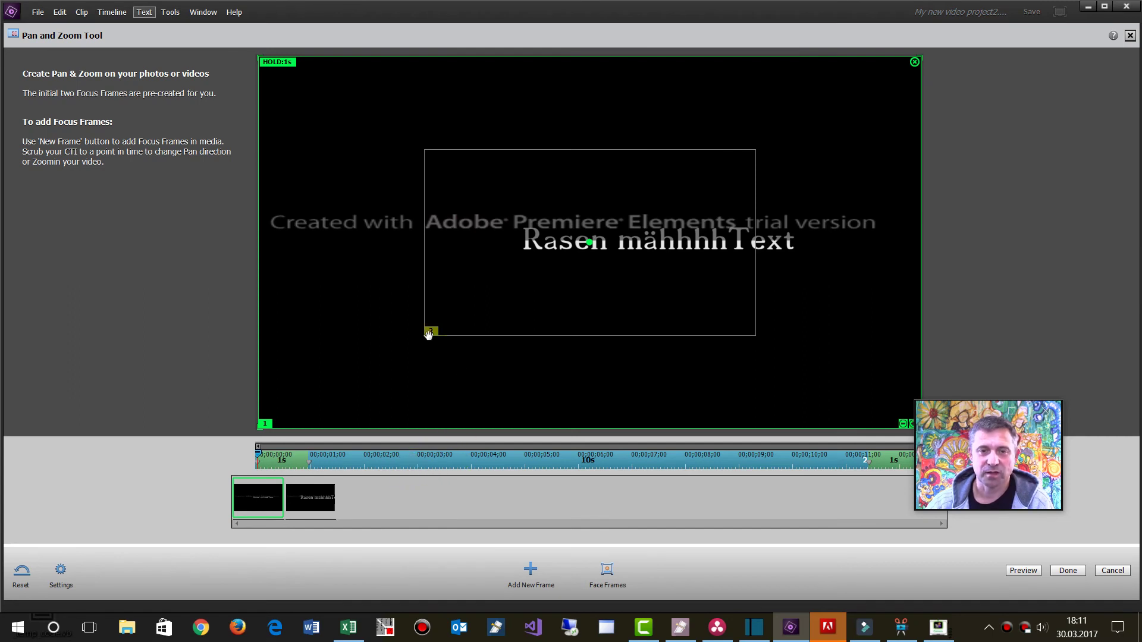
Step: Enlarge focus frame 2 down to the lower left, shrink it from its upper right corner, and apply the pan and zoom
left_click(265, 424)
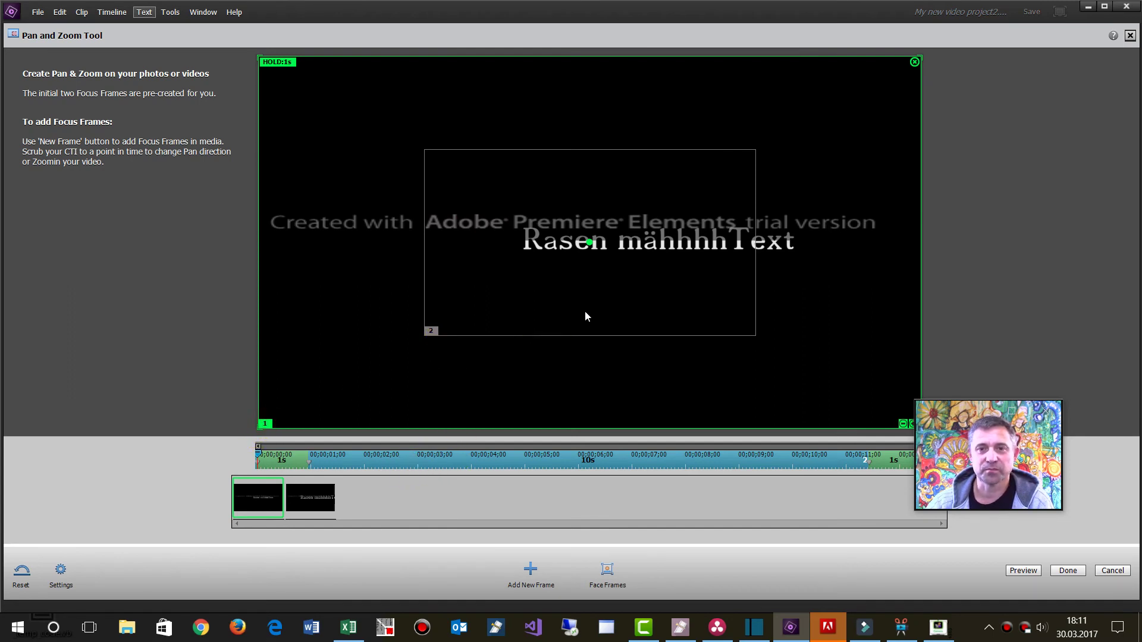
left_click(922, 59)
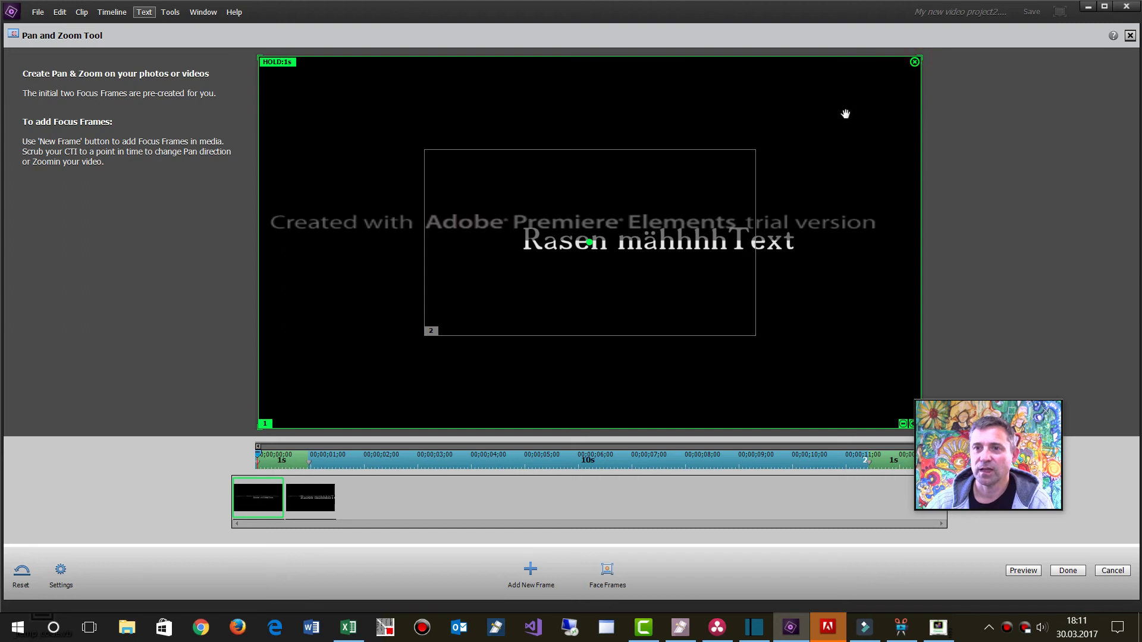
left_click_drag(257, 454, 288, 459)
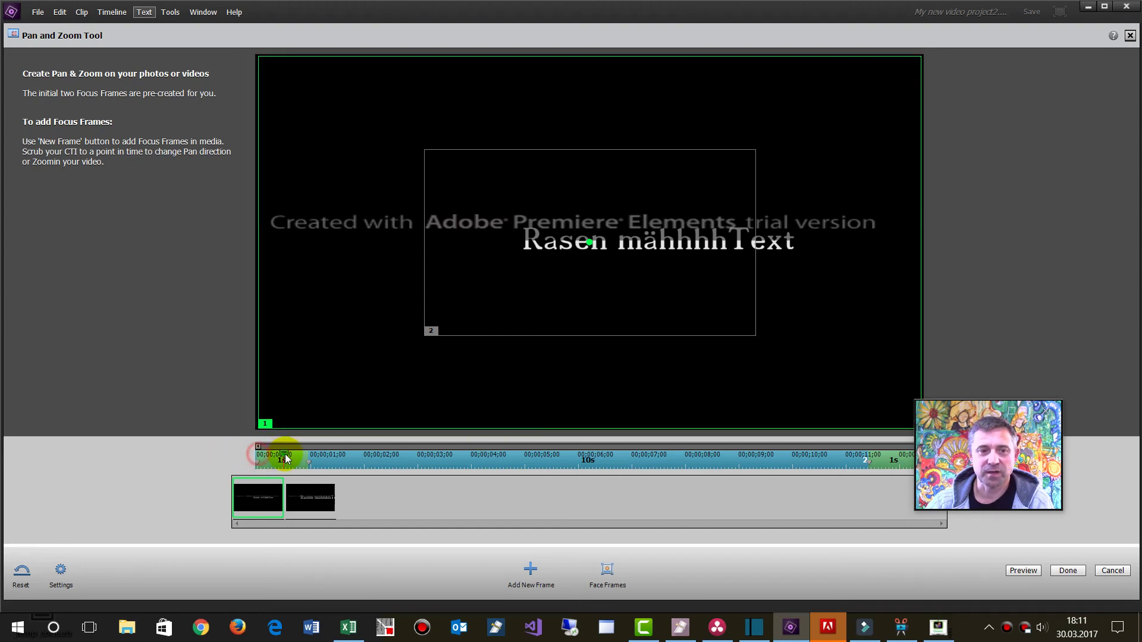
left_click(432, 332)
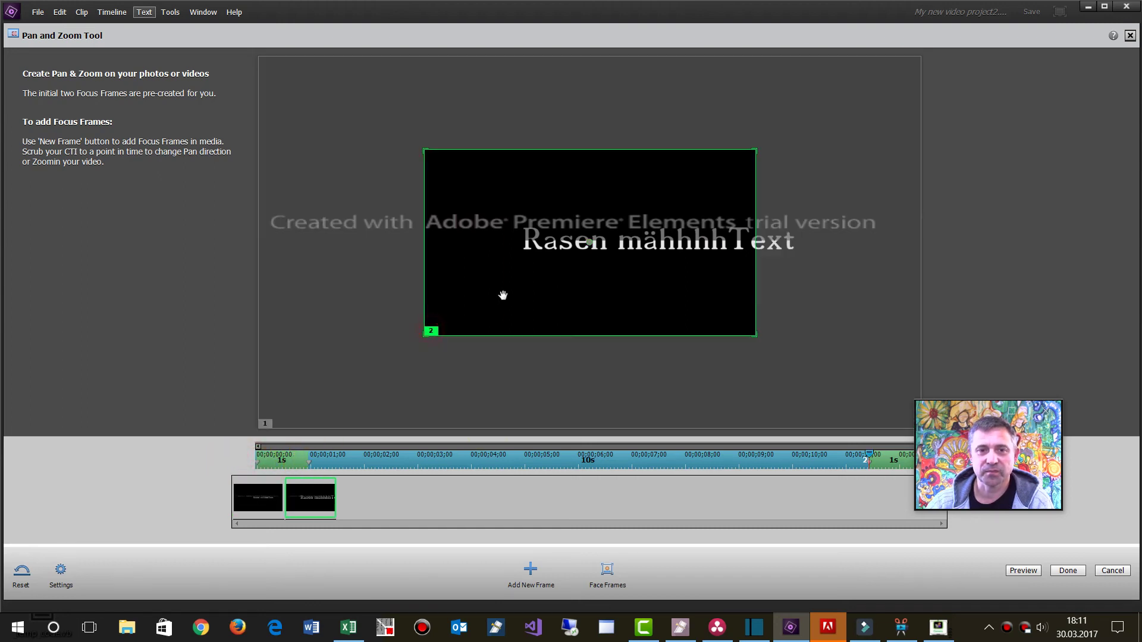
left_click(424, 338)
left_click_drag(423, 338, 320, 395)
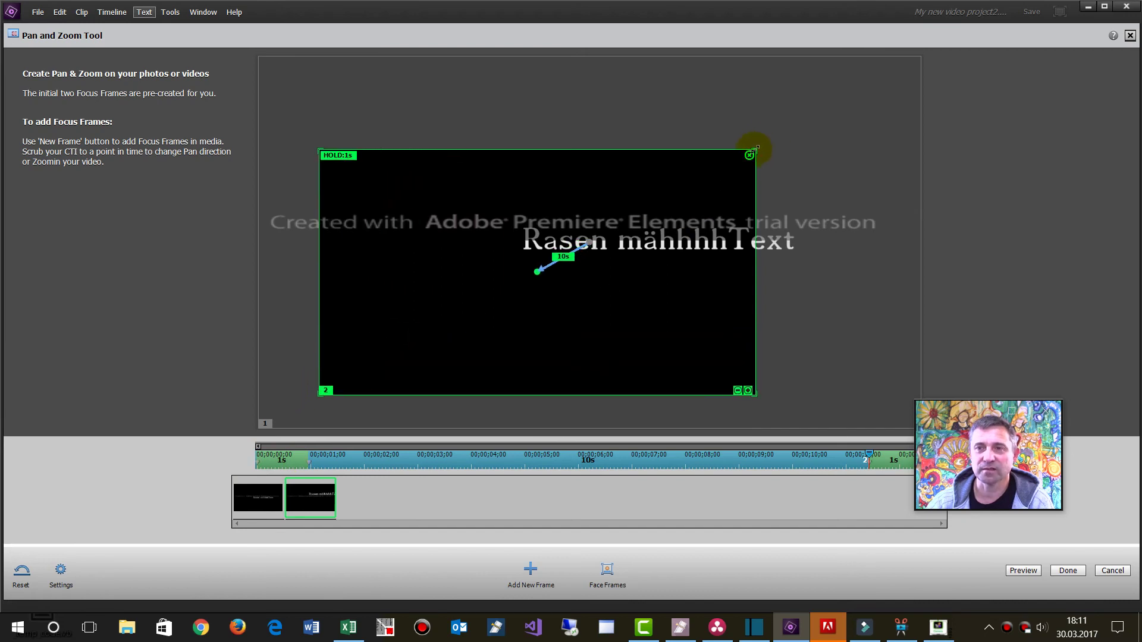
left_click_drag(761, 149, 609, 187)
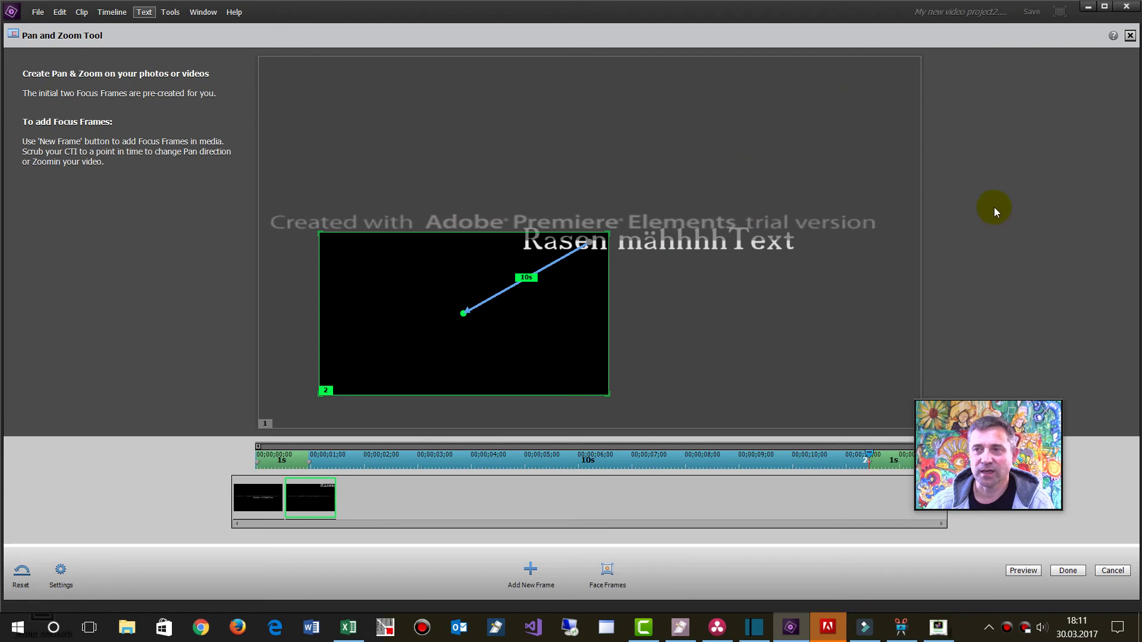
left_click(1069, 571)
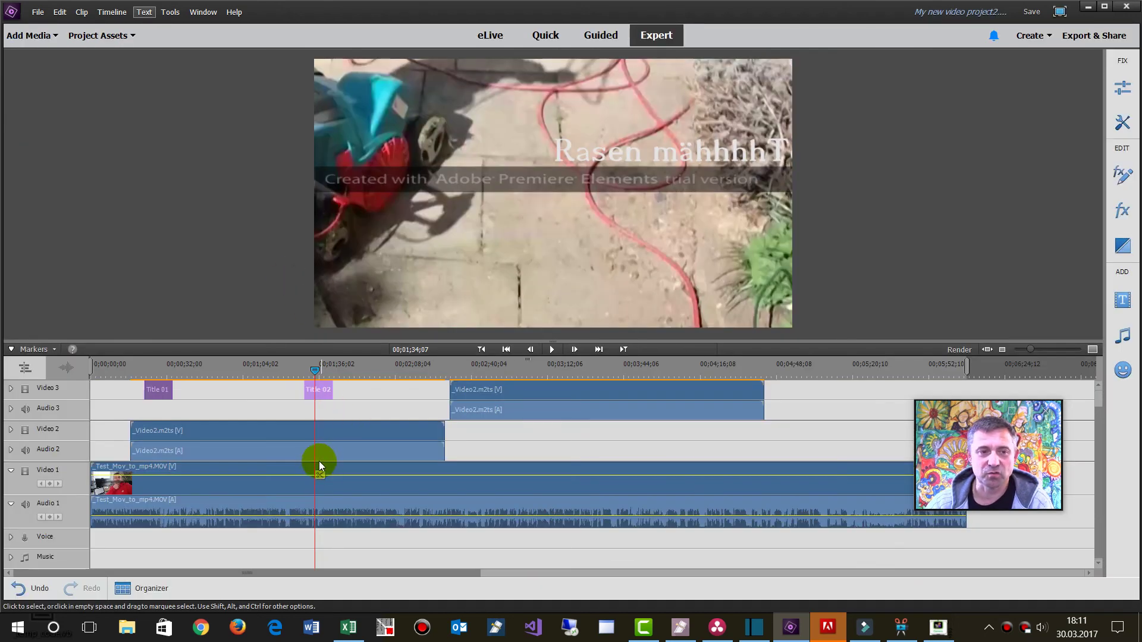
Step: Inspect the Video 1 clip and scrub the timeline to 00;01;44;14, just past the second title
left_click(364, 475)
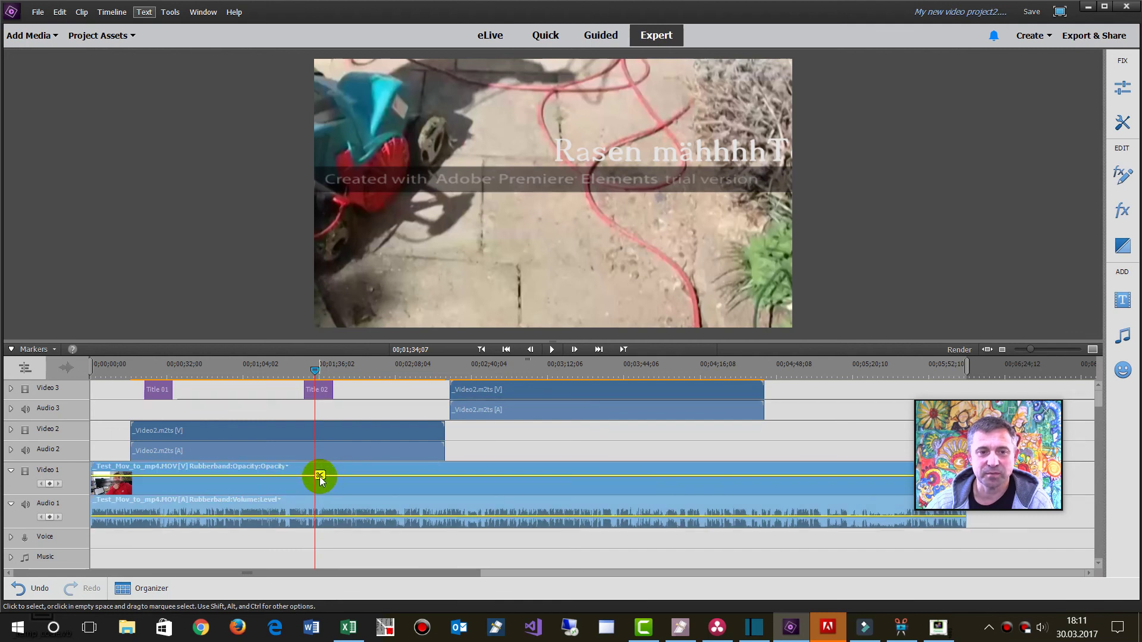
left_click_drag(315, 368, 339, 382)
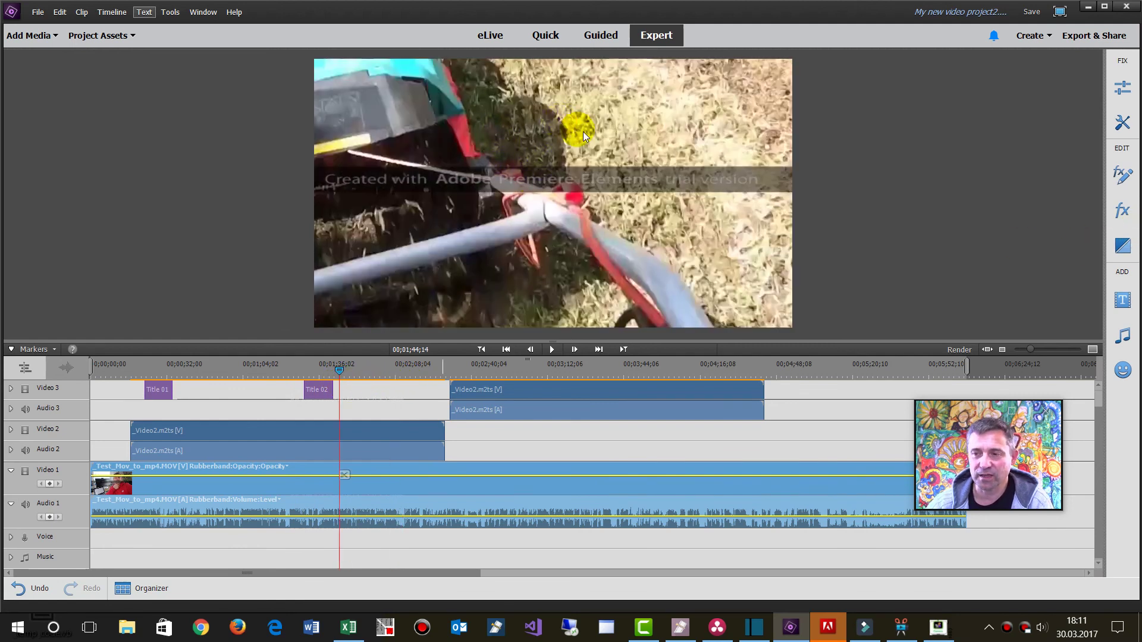
mouse_move(681, 635)
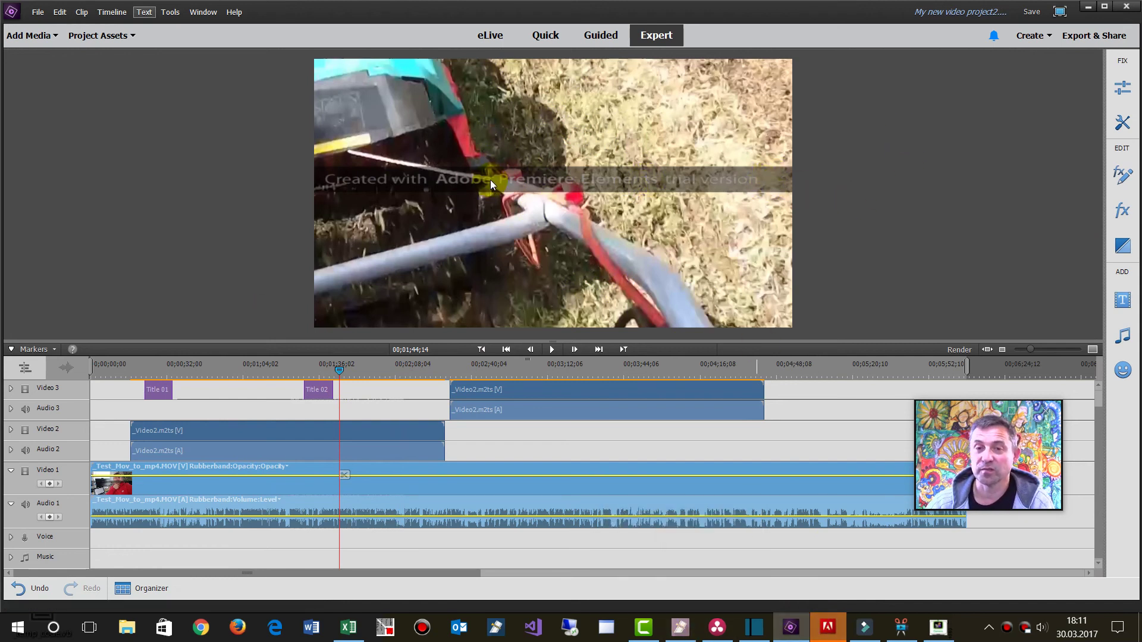
left_click(413, 497)
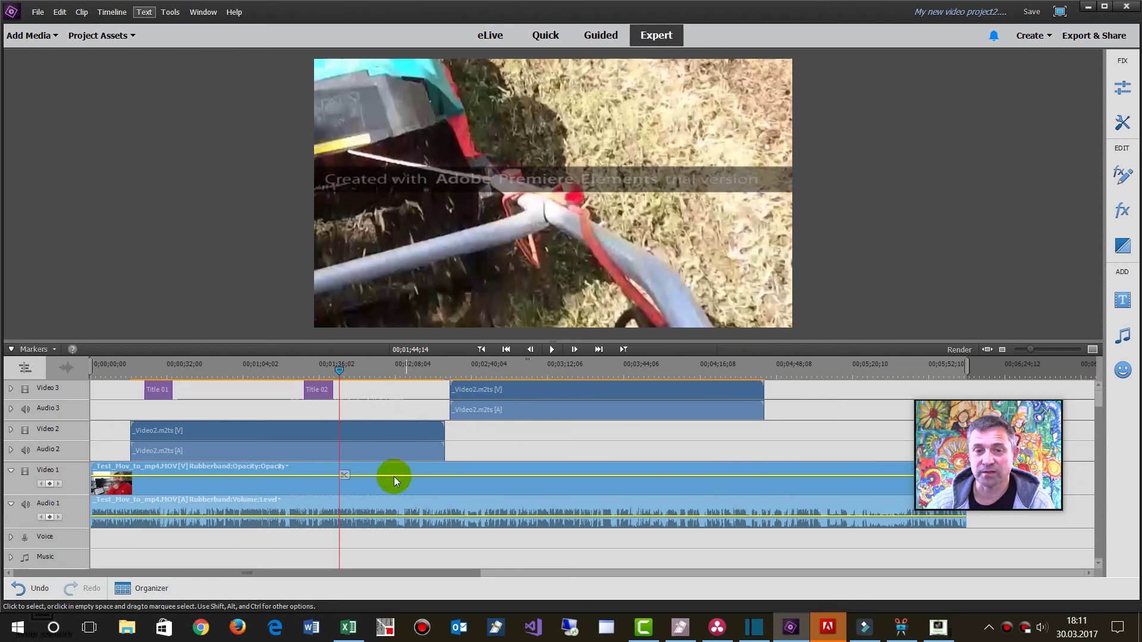
Step: Set the Motion scale of the _Video2.m2ts clip on track Video 2 to 0,0 and briefly open the clip's preview window
left_click(376, 445)
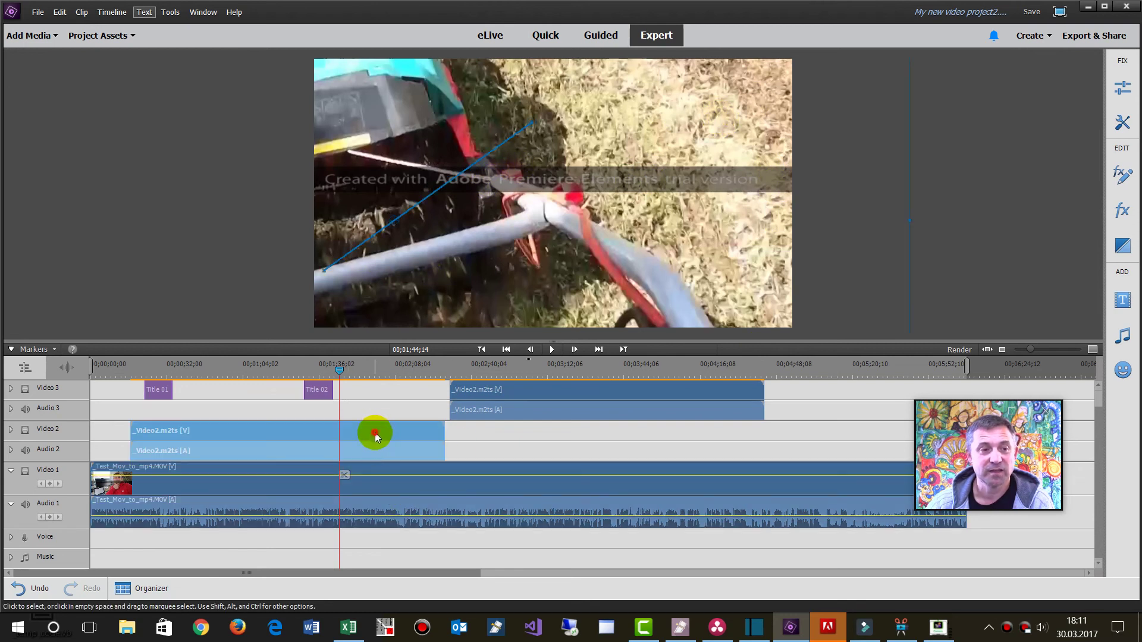
left_click(1122, 212)
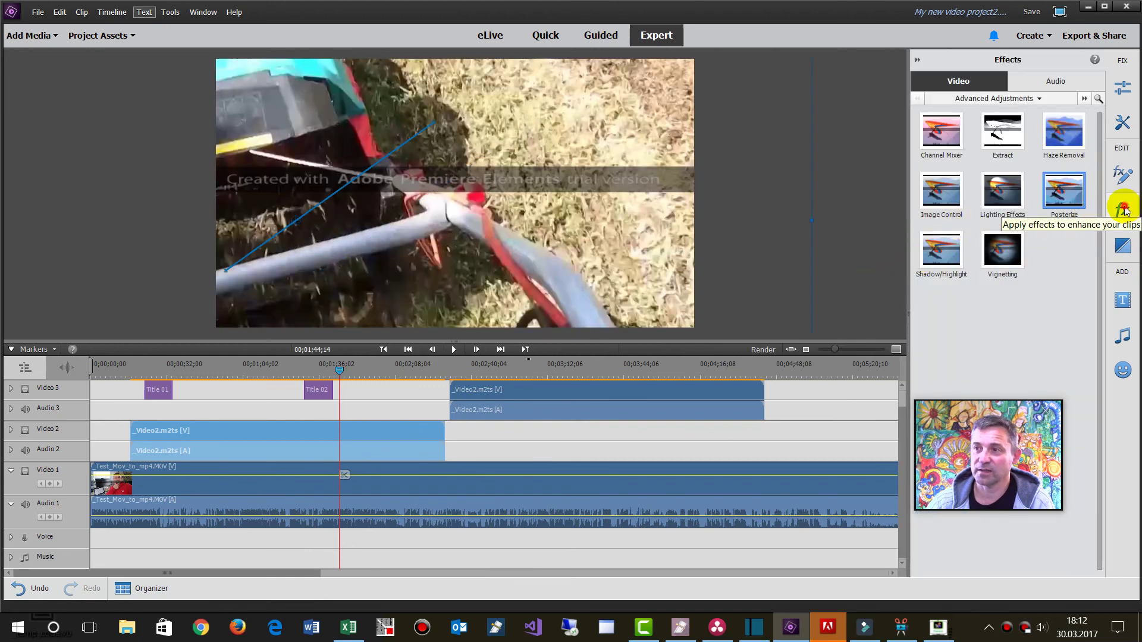
left_click(1123, 174)
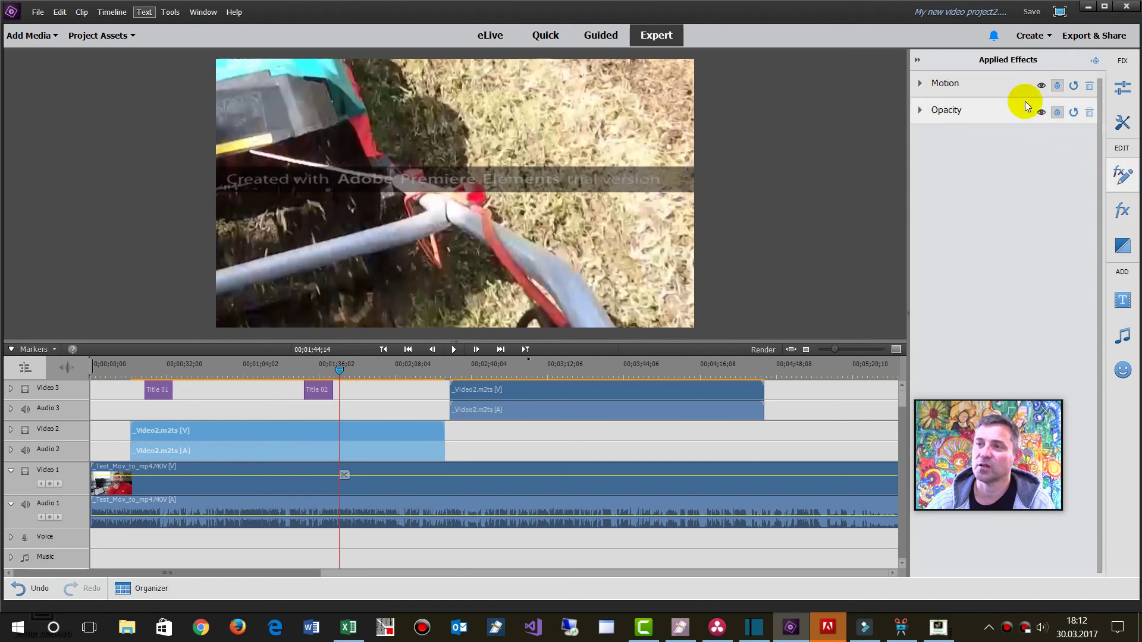
left_click(920, 84)
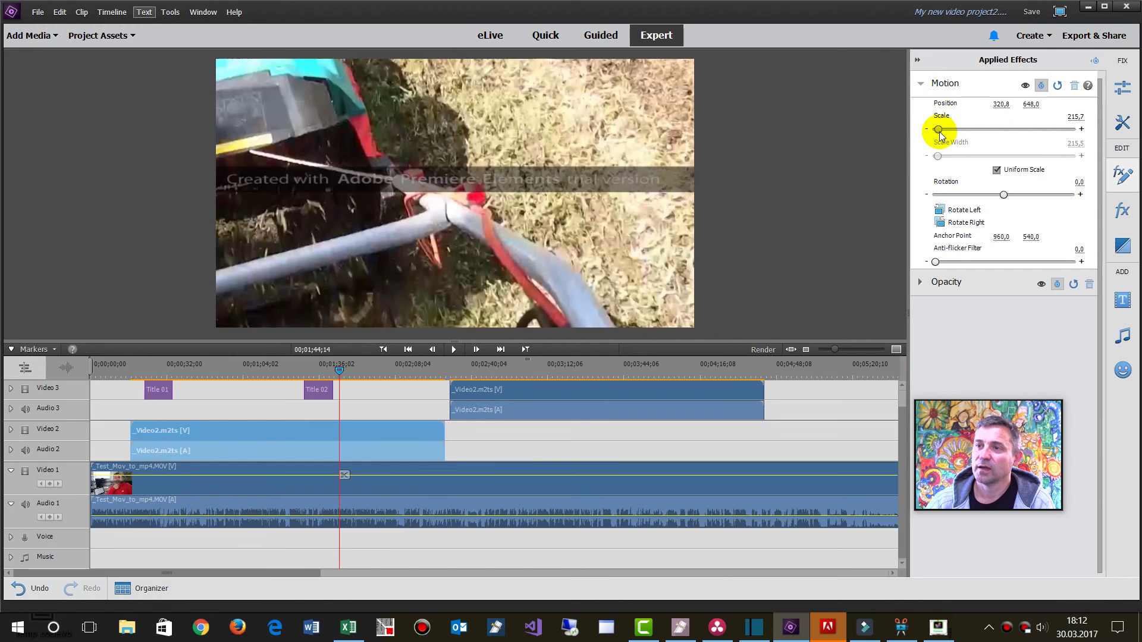
mouse_move(939, 132)
left_mouse_down()
mouse_move(952, 131)
mouse_move(937, 132)
left_mouse_up()
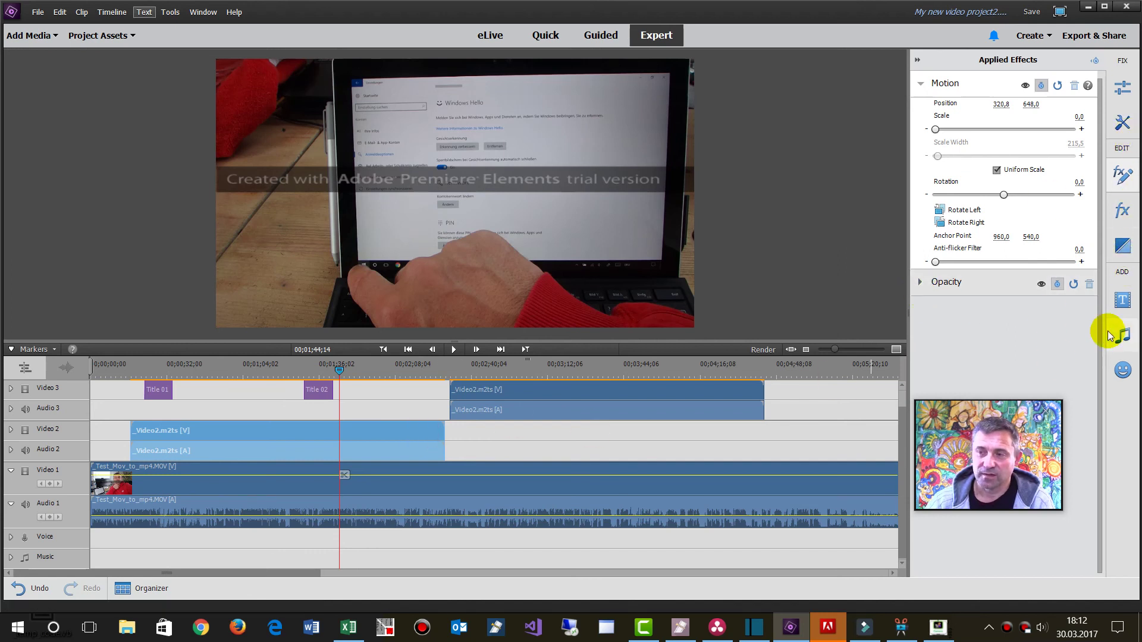
double_click(373, 434)
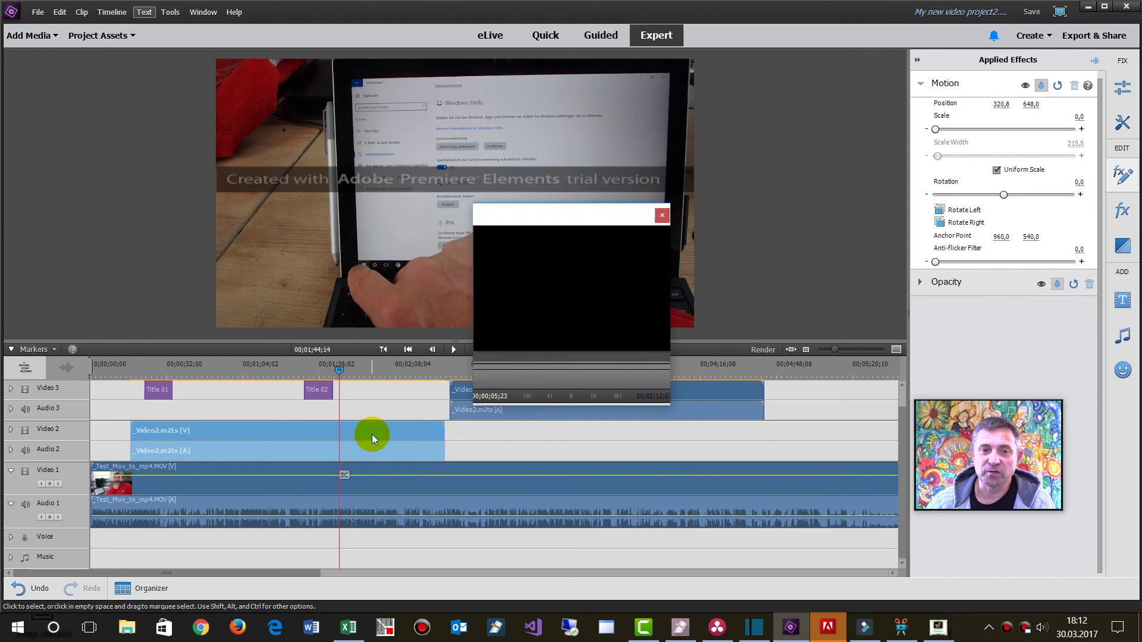
left_click(662, 218)
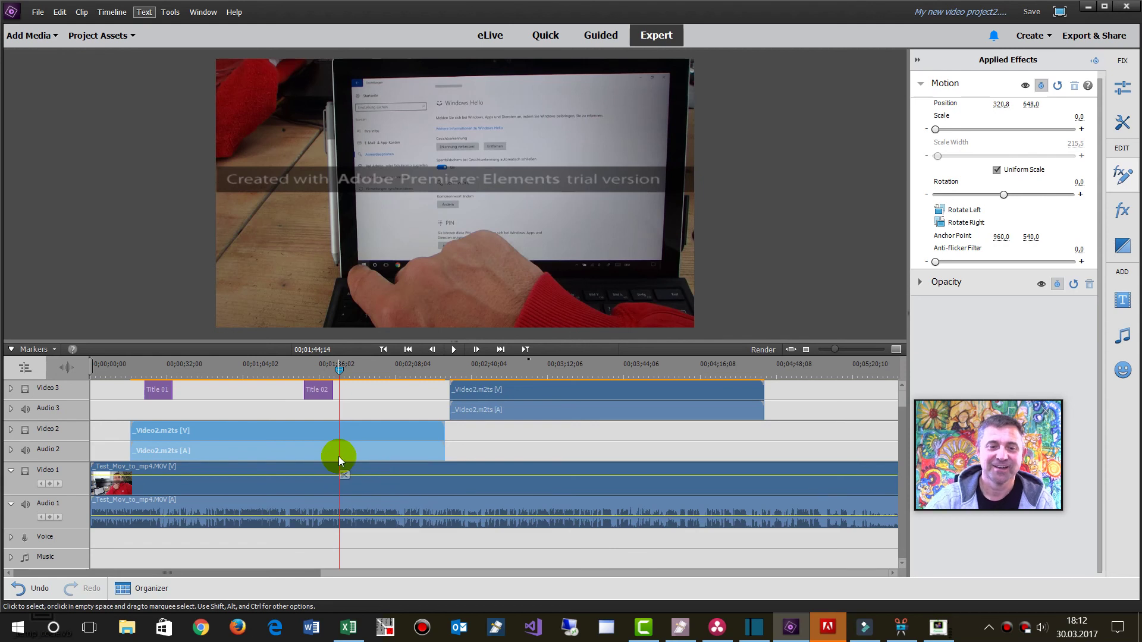
Step: Return to the Excel workbook and show the Filmora sheet with its advantages, drawbacks and price
key("alt+Tab")
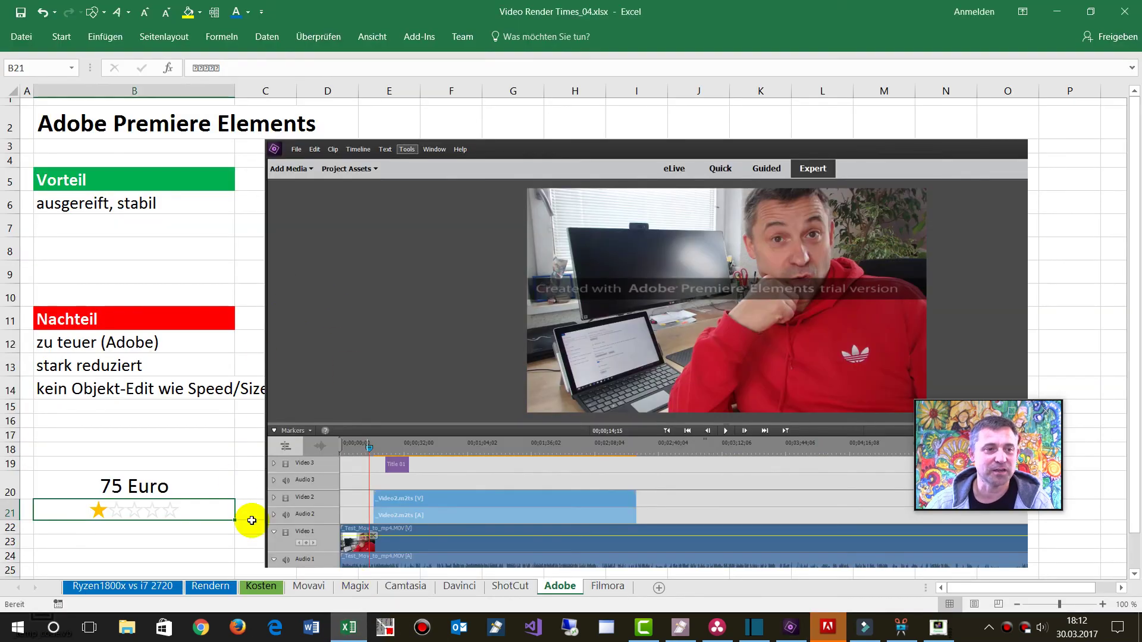
left_click(608, 586)
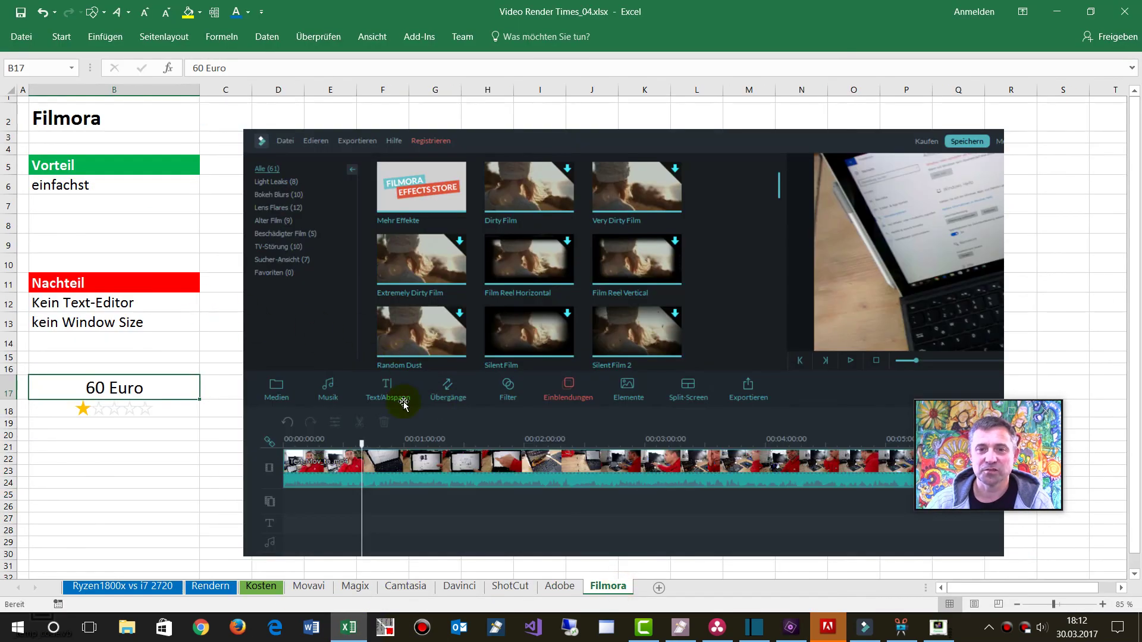
Step: Switch to Filmora and scrub through the video on the timeline, stopping at 00:00:53.08
mouse_move(864, 628)
left_click(875, 547)
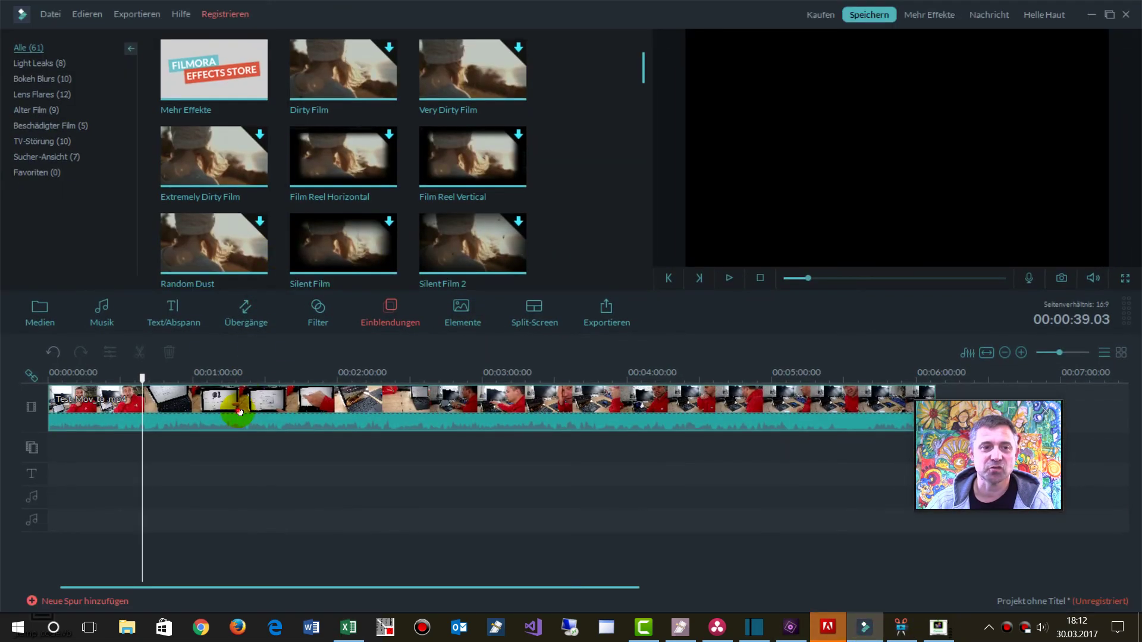
left_click(241, 412)
left_click(273, 373)
left_click(382, 374)
left_click(141, 375)
left_click(217, 381)
left_click(175, 381)
Step: Preview the Opener 1 text template, scrub the timeline to 00:02:06.09 and show the Titel templates
left_click(171, 324)
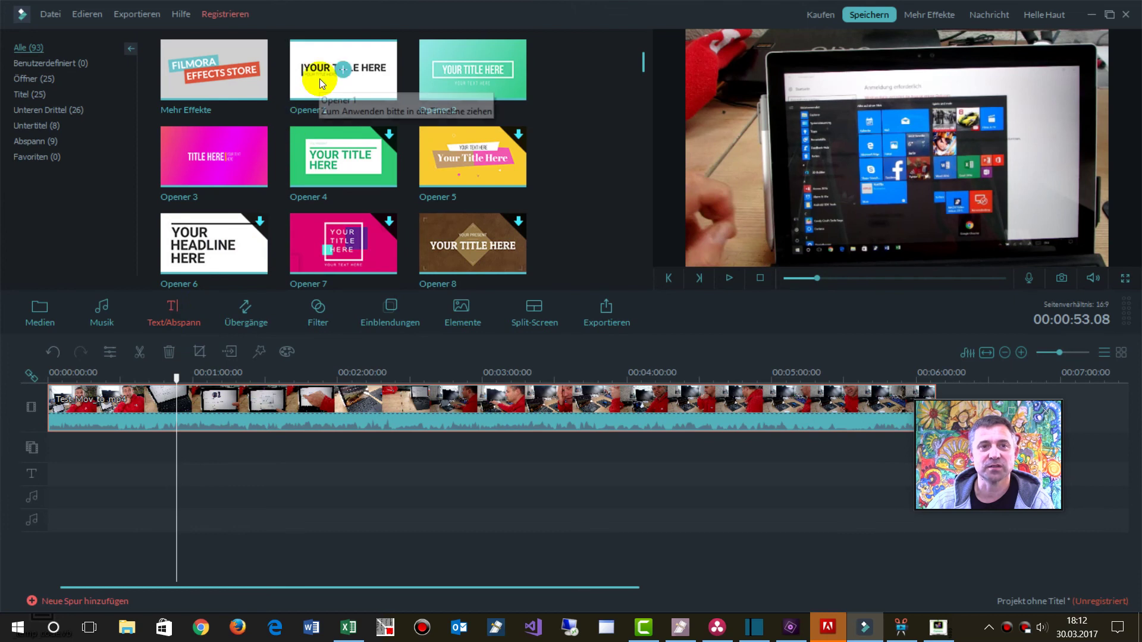
left_click(319, 77)
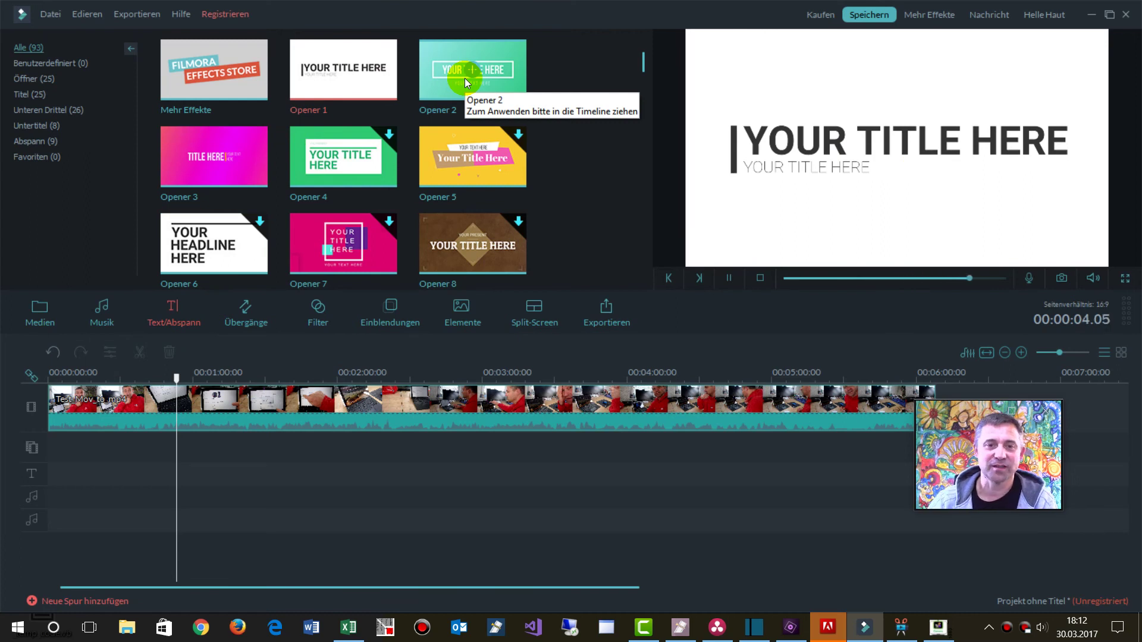
left_click(353, 378)
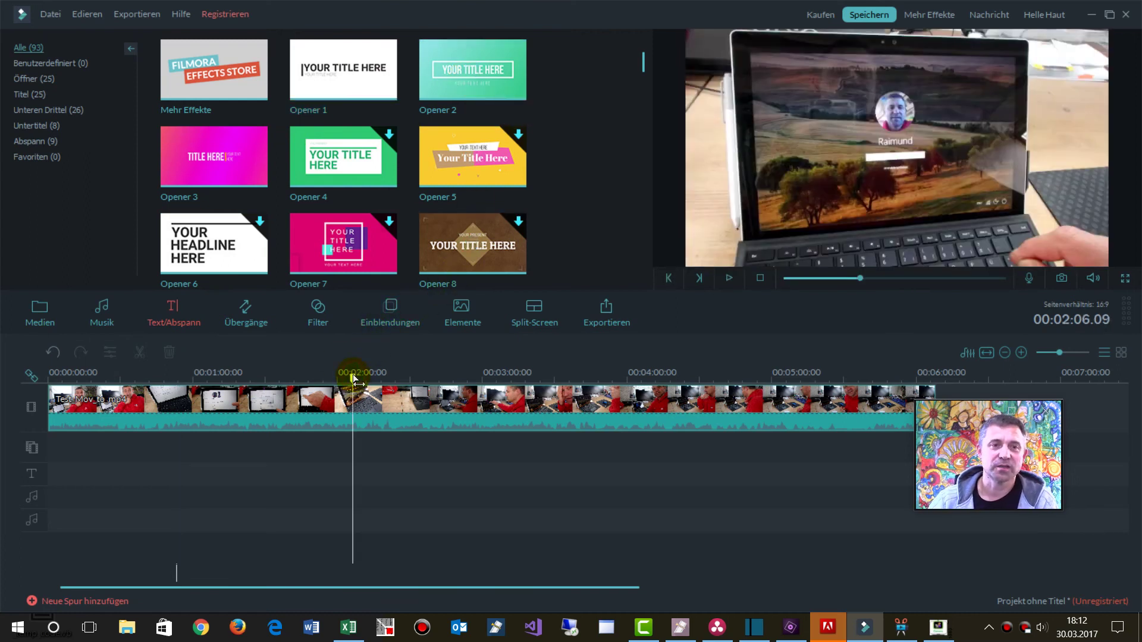
left_click(29, 95)
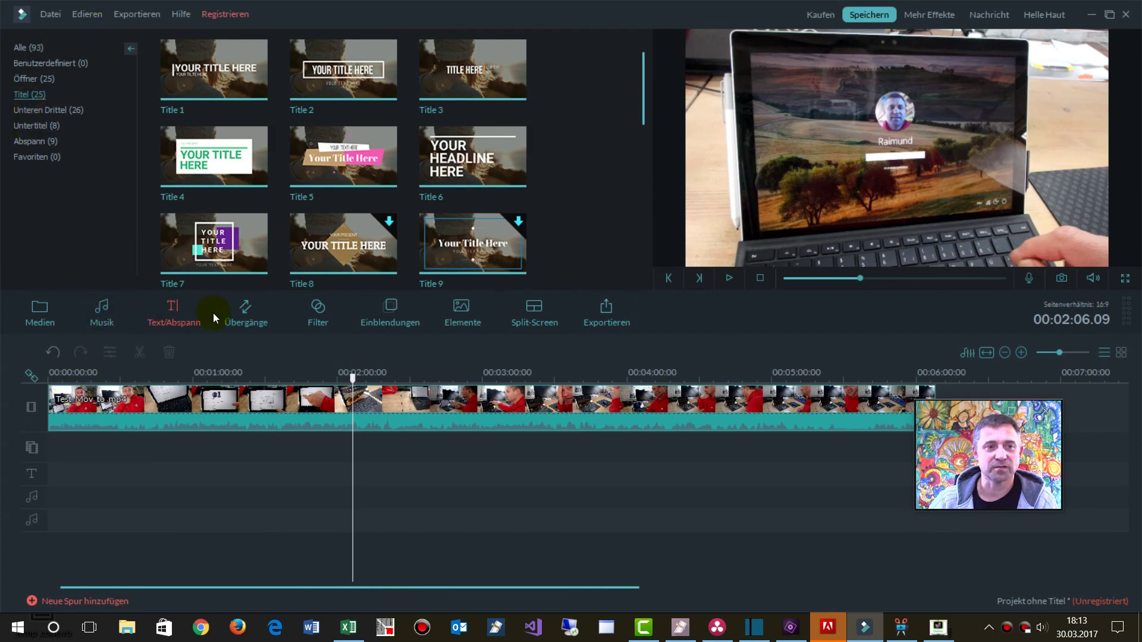
Step: Look through the overlays and the Abzeichen badges in the elements library
left_click(393, 313)
left_click(461, 313)
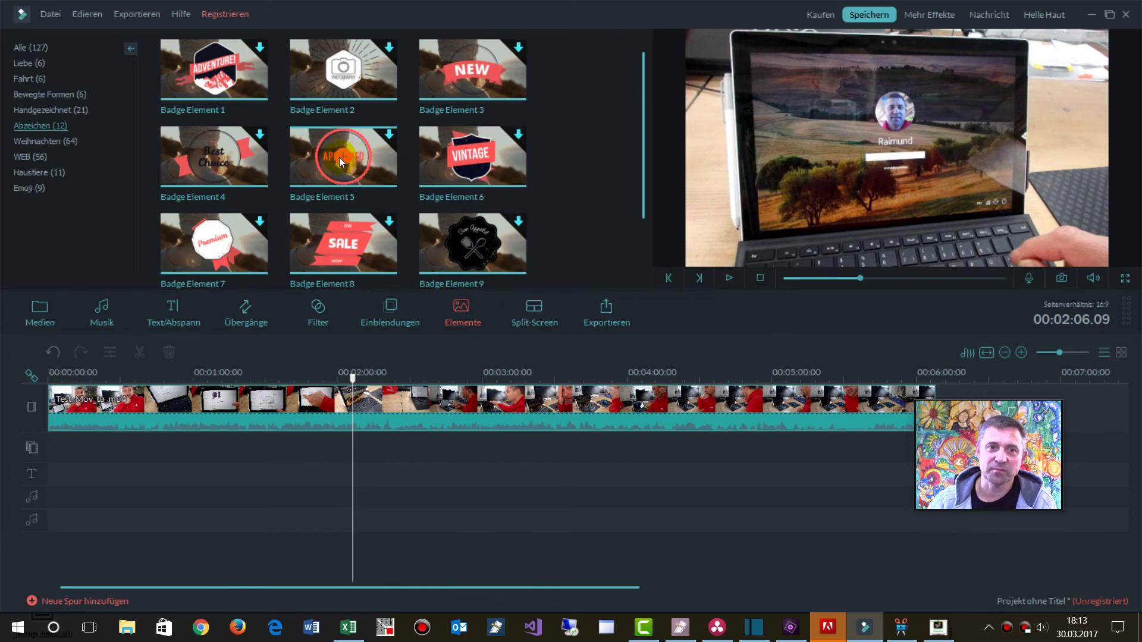
Step: Place Badge Element 5 on the overlay track at 00:01:34.16, shrink it to about half size and reposition it in the preview
left_click_drag(321, 160, 276, 454)
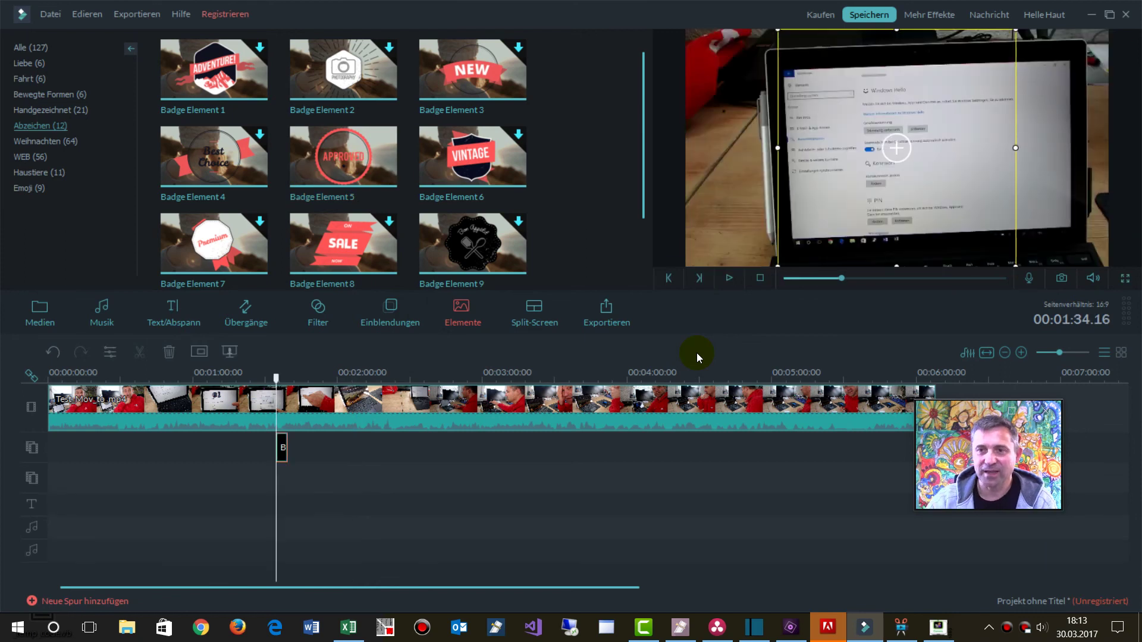
left_click_drag(776, 29, 897, 148)
left_click_drag(897, 190, 884, 134)
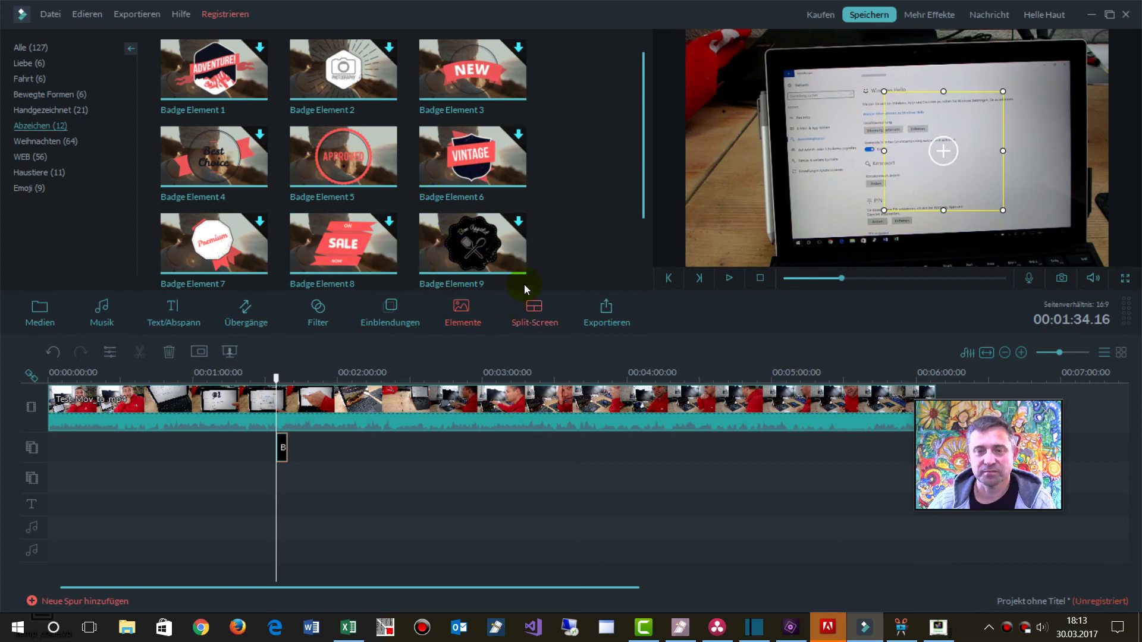
Step: Look through the remaining Abzeichen badges and scrub the timeline to 00:03:51.05
left_click_drag(645, 209, 648, 282)
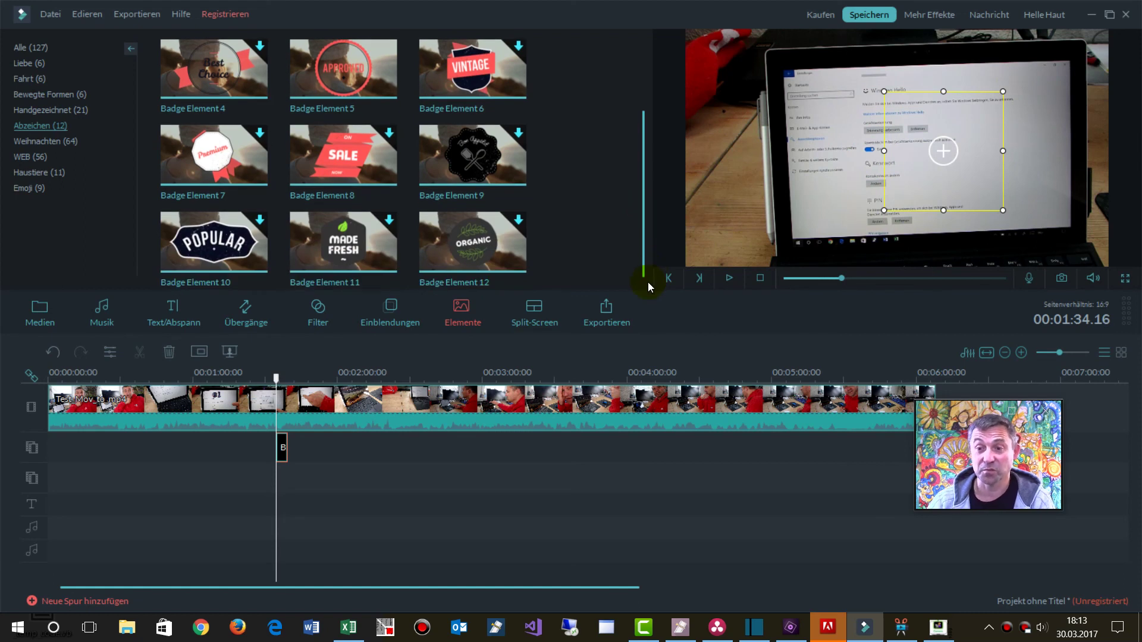
left_click(572, 376)
left_click_drag(572, 378, 605, 377)
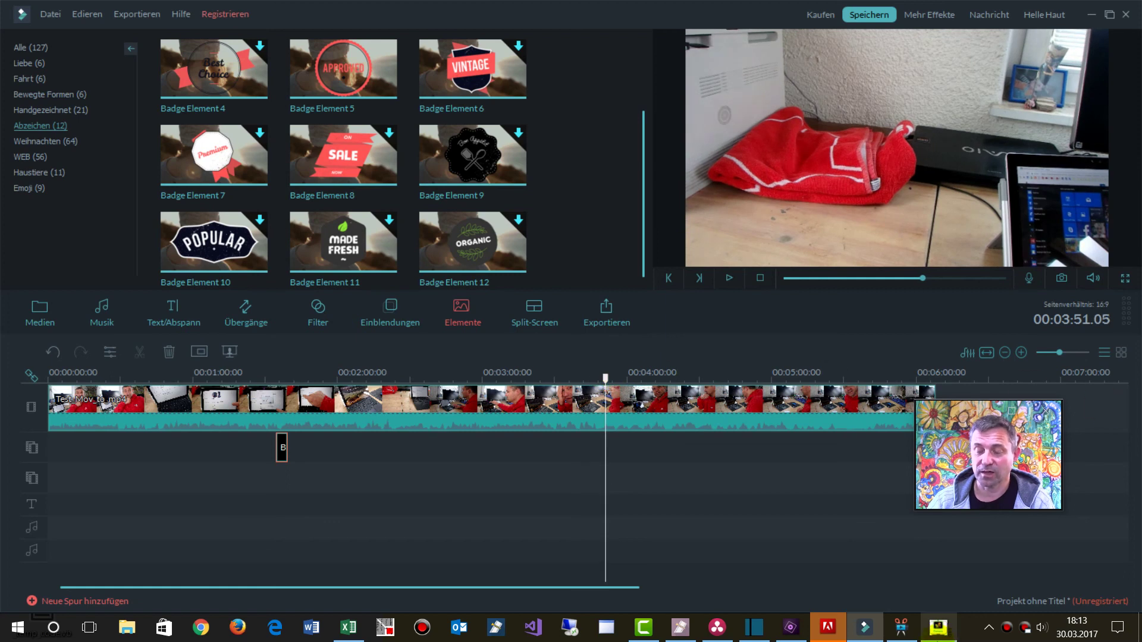
Step: Return to the Excel workbook, show the Ryzen comparison and Kosten sheets, and highlight Magix Video 2016 on the Rendern sheet
left_click(349, 627)
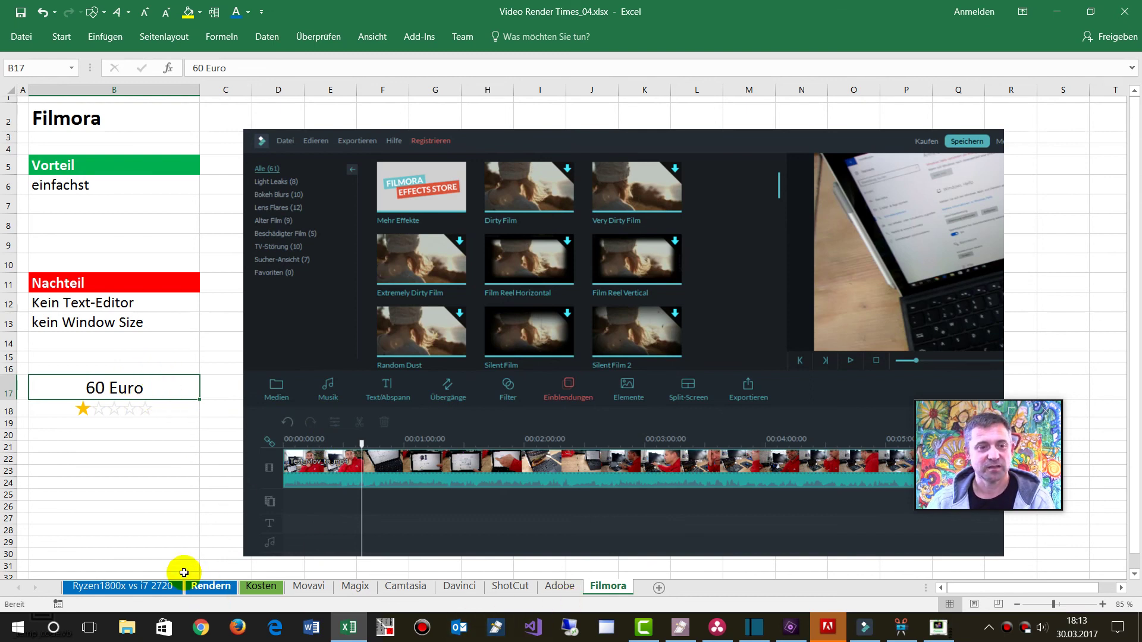
left_click(173, 591)
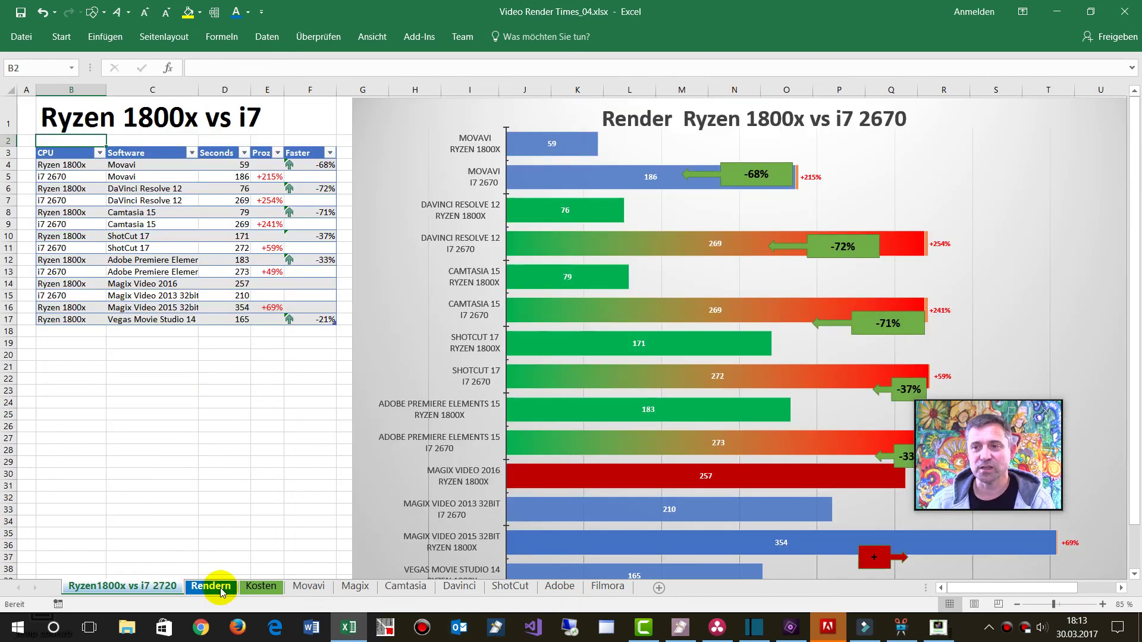
left_click(221, 592)
left_click(257, 590)
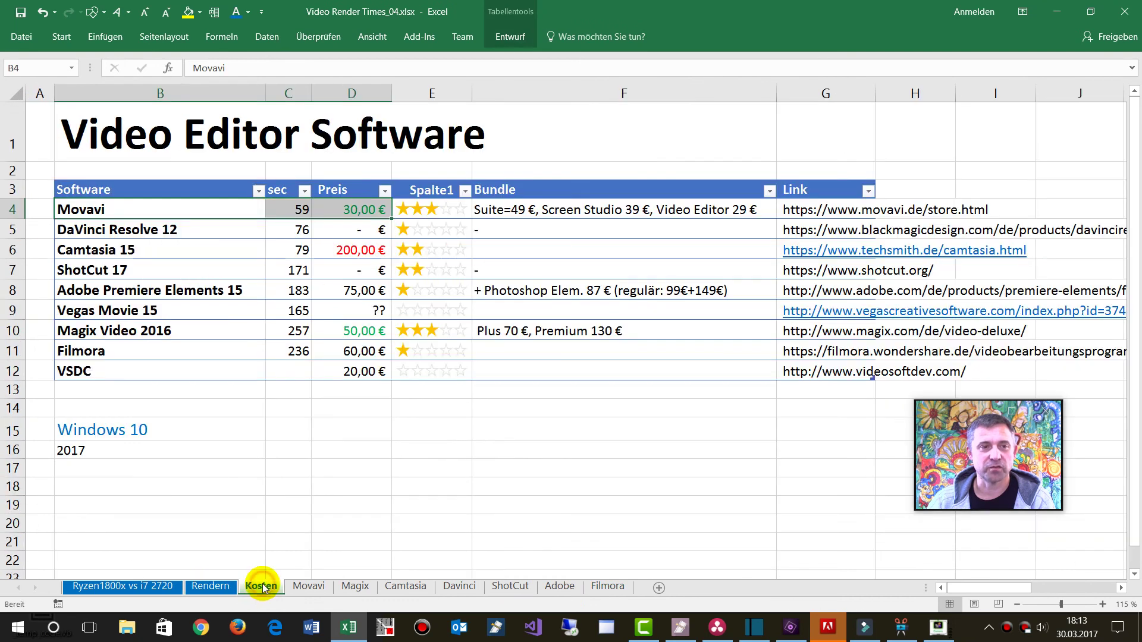
left_click(212, 588)
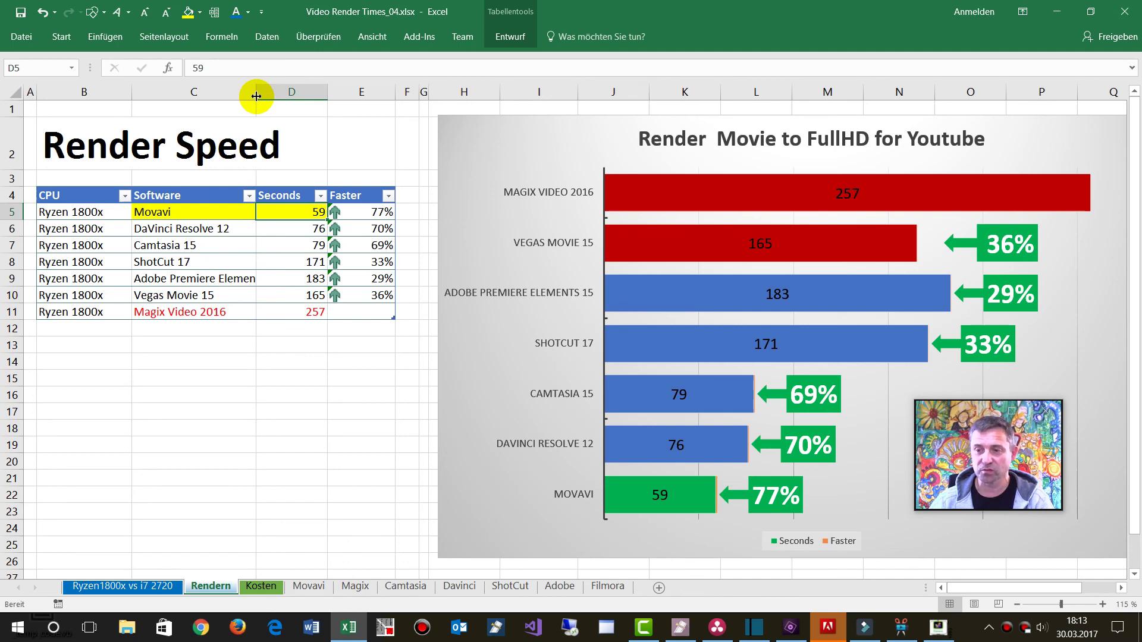
left_click(216, 314)
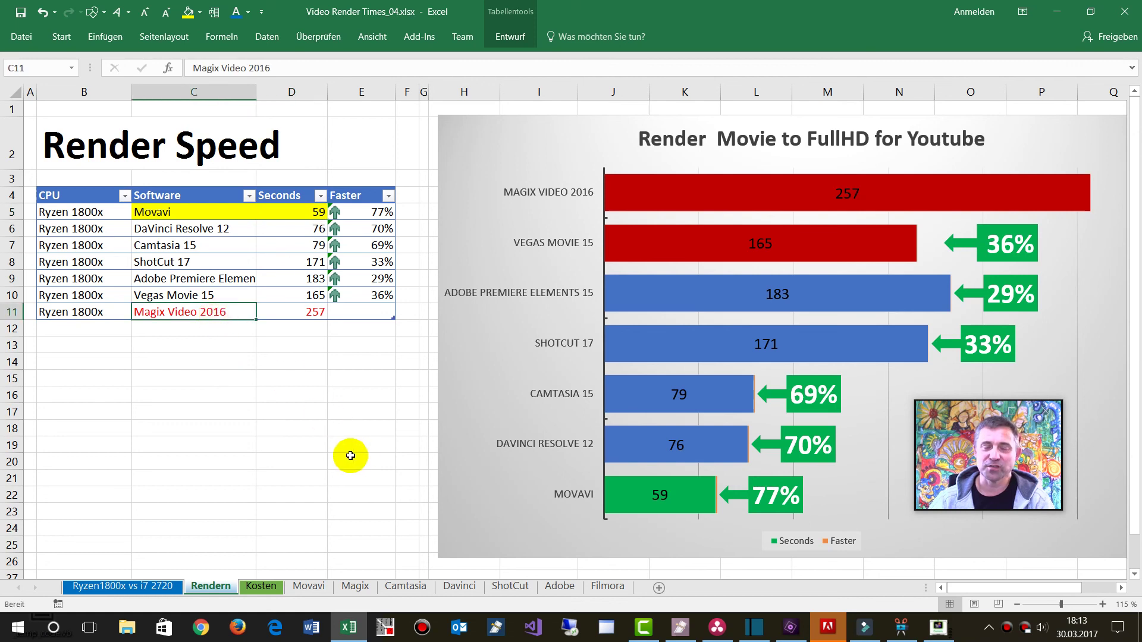
Step: Show the Kosten sheet and highlight the Movavi entry, the DaVinci Resolve 12 to Vegas Movie 15 rows, and ShotCut 17
left_click(261, 586)
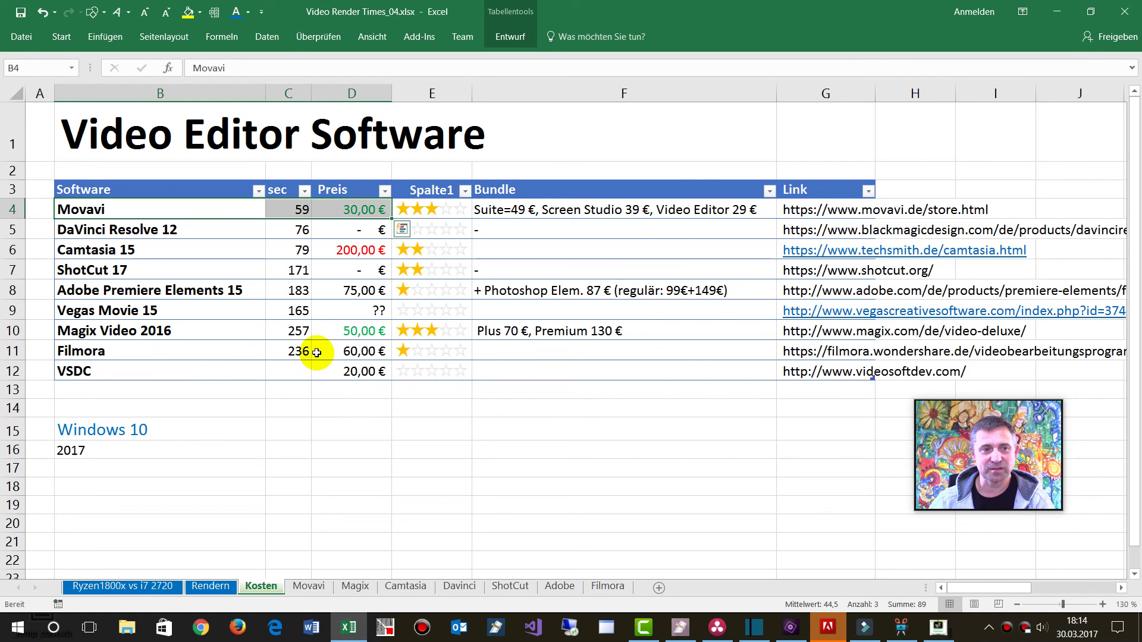
left_click(201, 206)
mouse_move(239, 226)
left_mouse_down()
mouse_move(373, 345)
mouse_move(374, 291)
mouse_move(381, 310)
left_mouse_up()
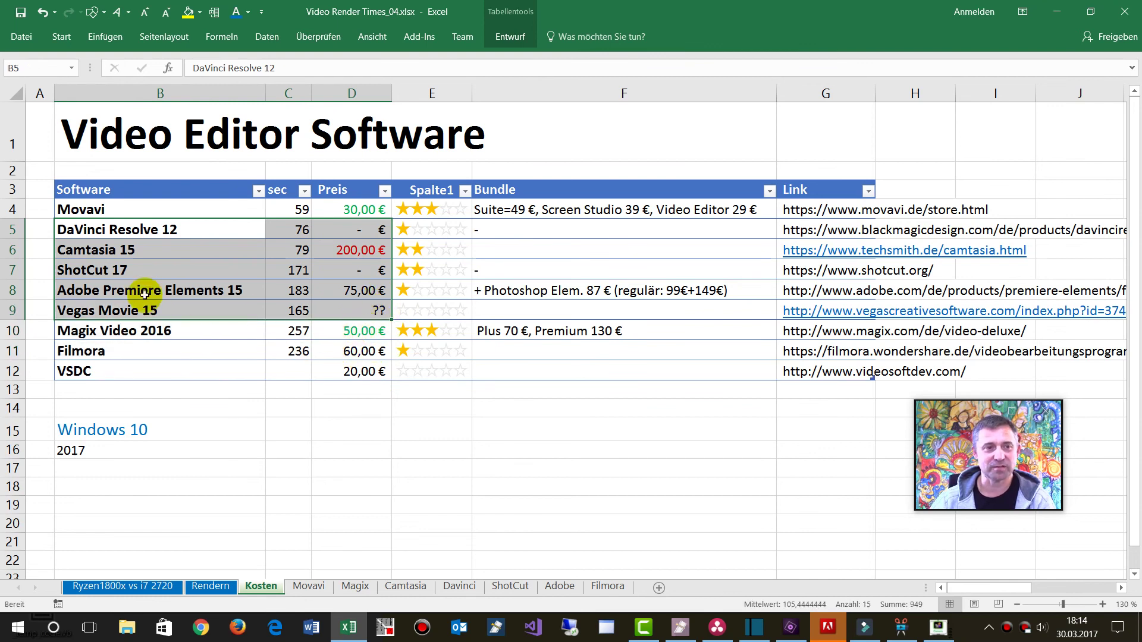
left_click(72, 312)
left_click(84, 270)
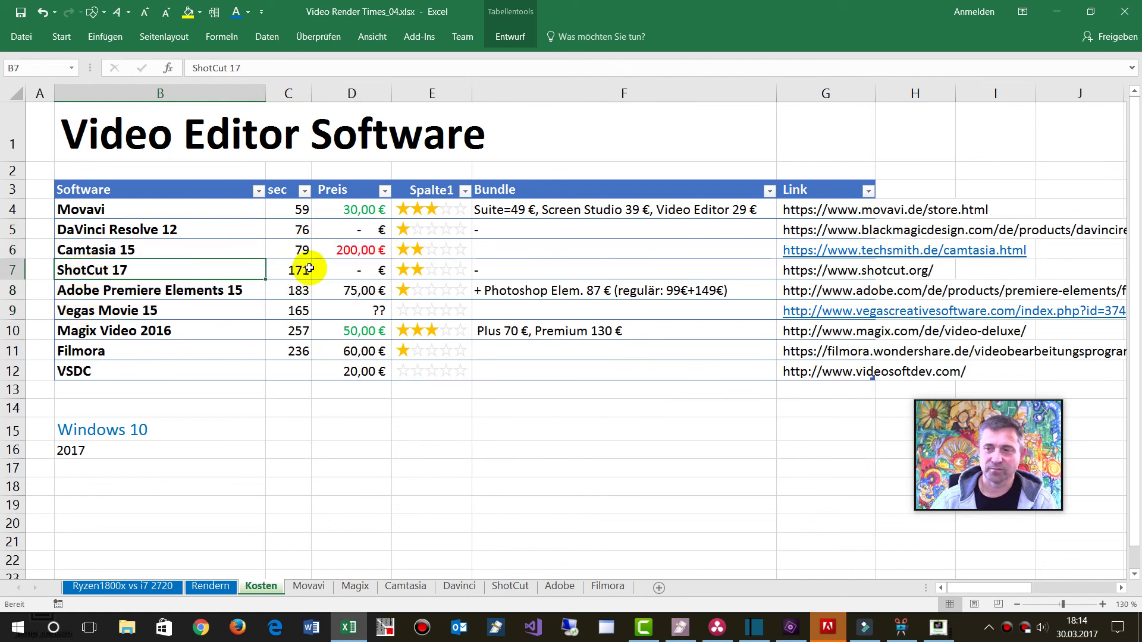
Step: Highlight Movavi's price, followed by the star rating, name and price of Magix Video 2016 in the cost table
left_click(363, 210)
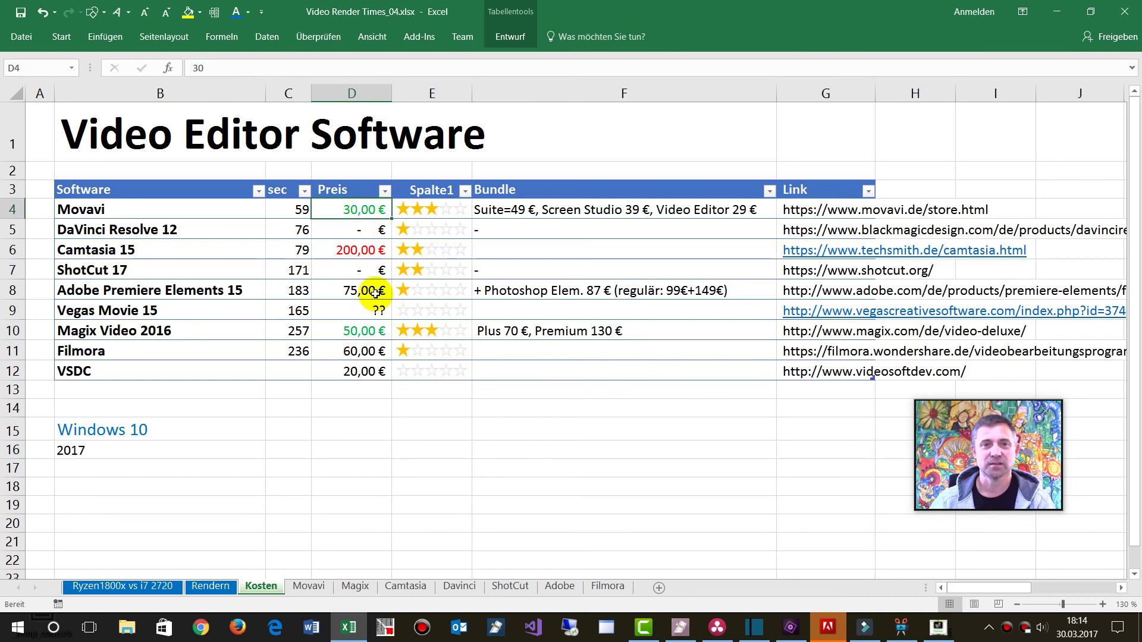
left_click(433, 333)
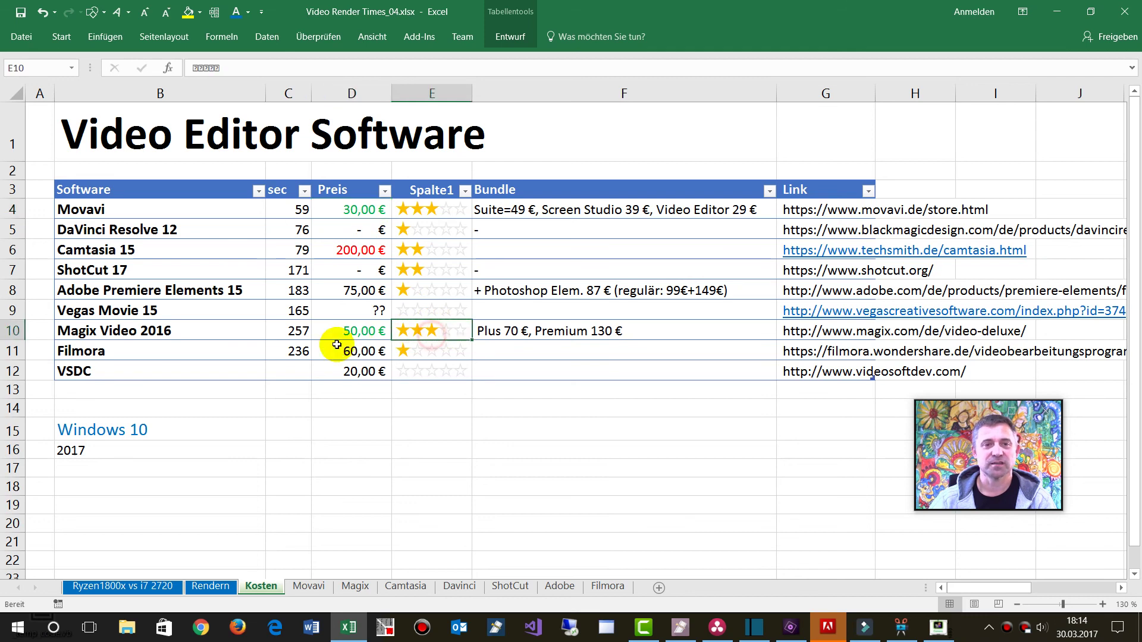
left_click(185, 333)
left_click(340, 334)
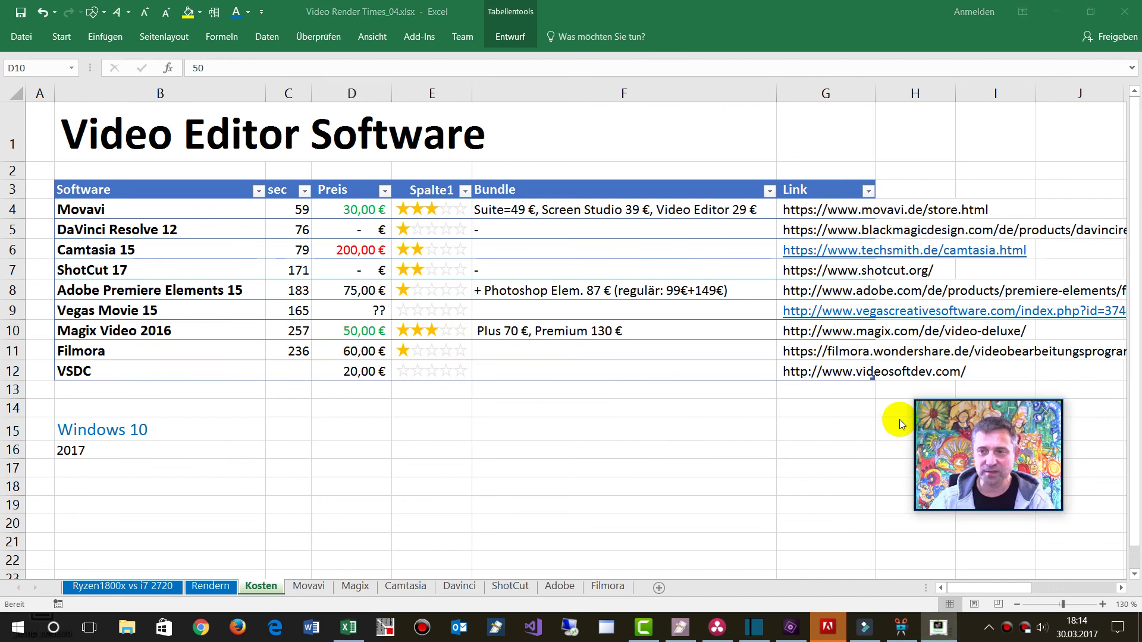
Step: Move the webcam window to the middle of the Kosten sheet and enlarge it
left_click_drag(989, 427, 215, 193)
left_click_drag(399, 348, 731, 487)
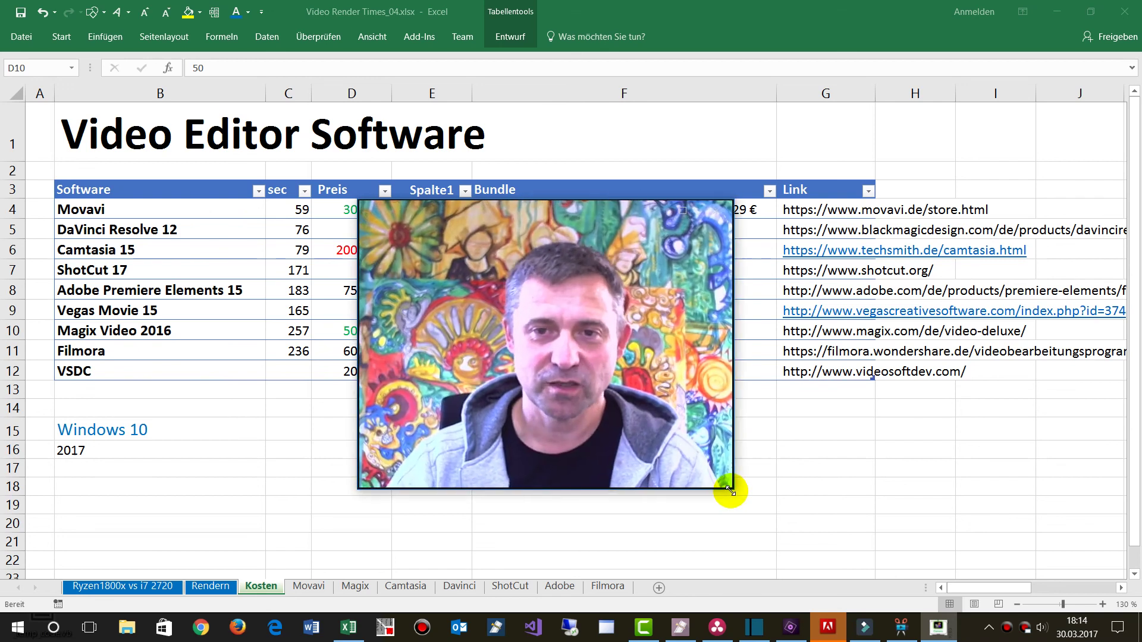